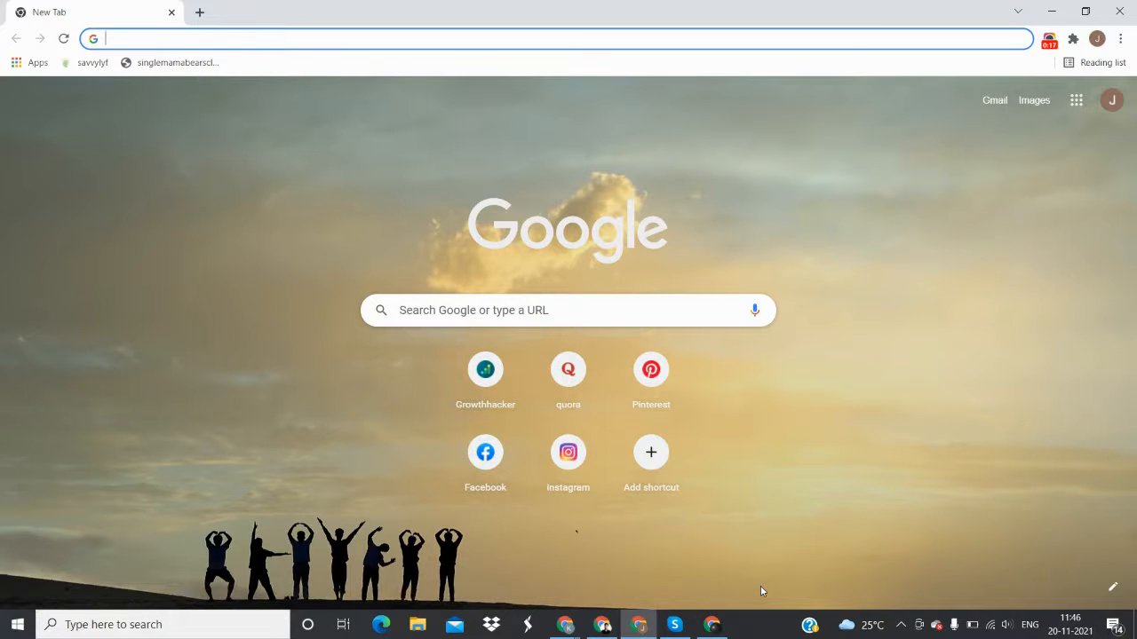
Search the web for "canva" and open the official Canva site from the results
{"action": "type", "text": "canva"}
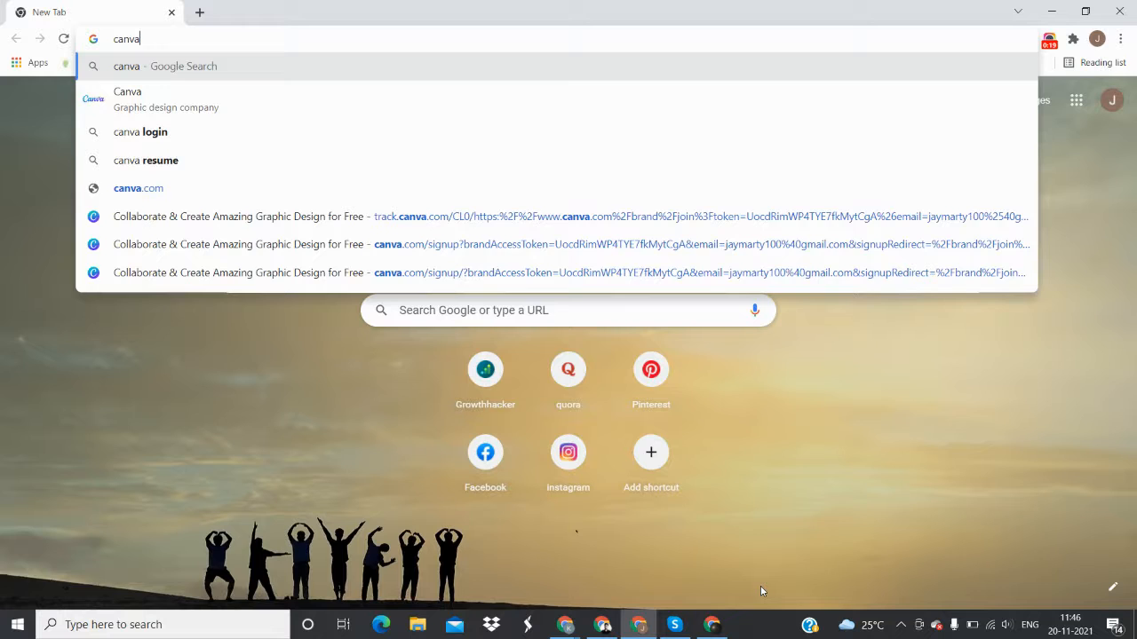
{"action": "key", "text": "Return"}
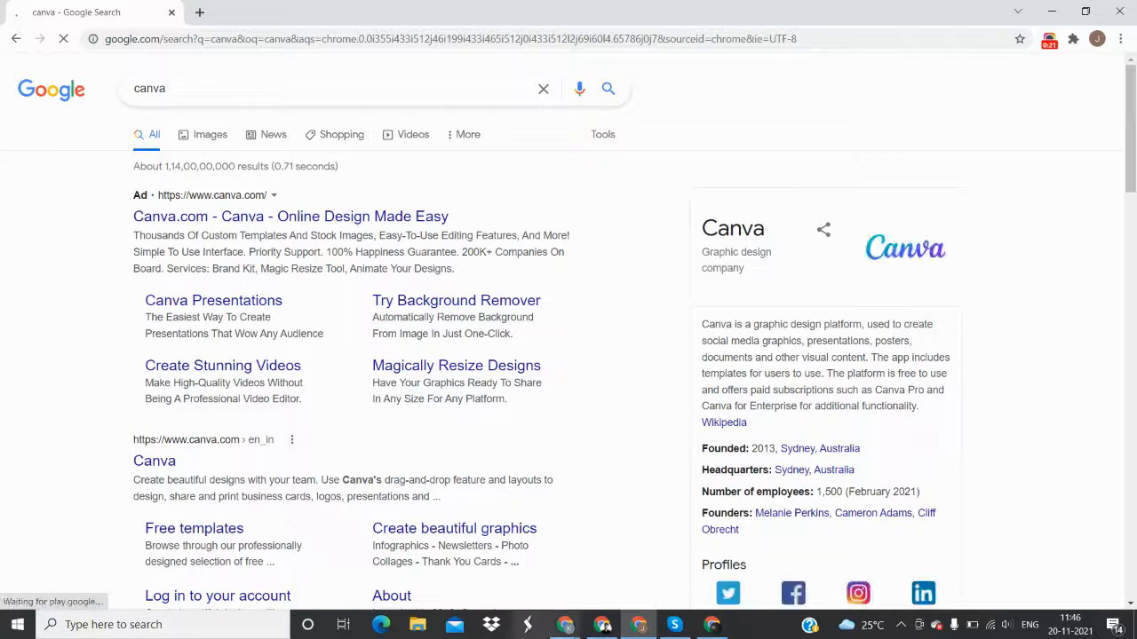
{"action": "left_click", "coordinate": [155, 462]}
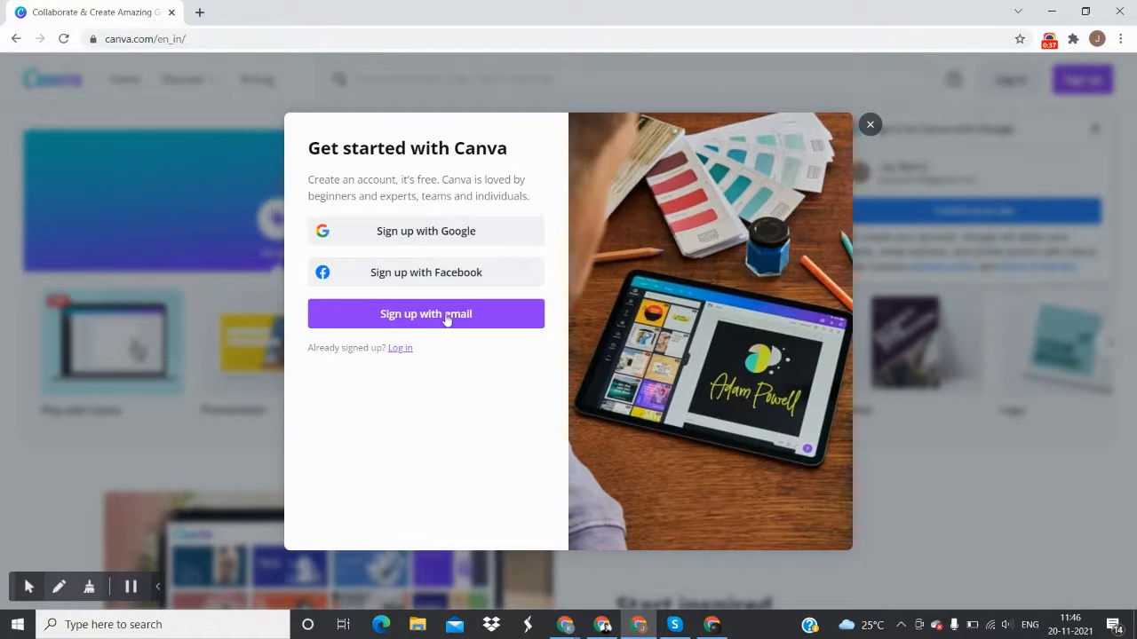
Sign up for Canva with the existing Google account
{"action": "left_click", "coordinate": [408, 238]}
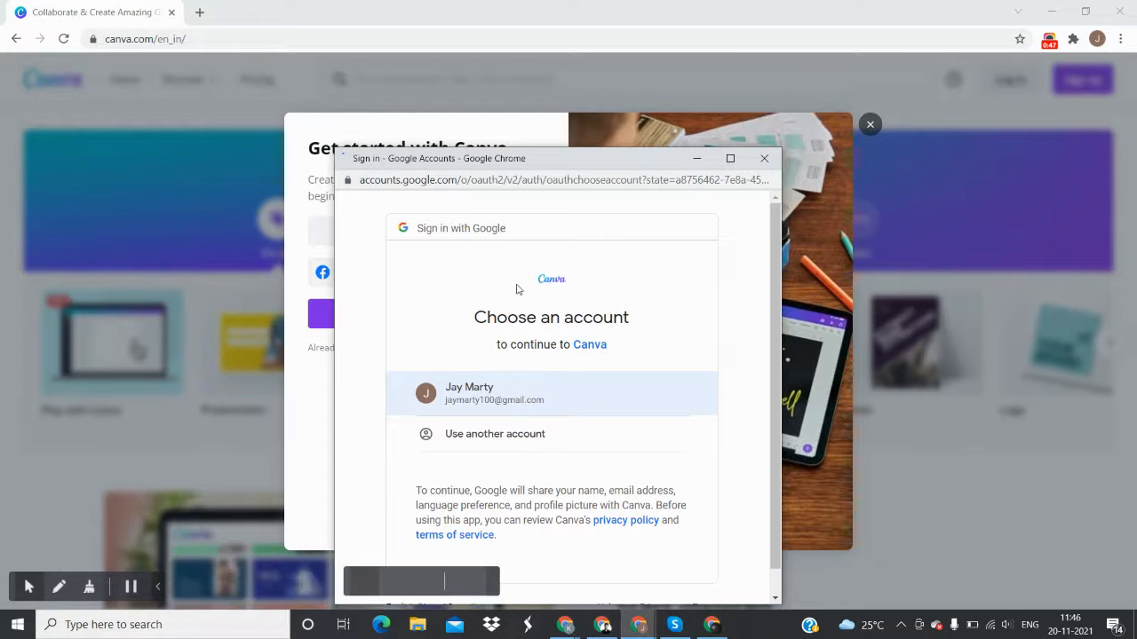
{"action": "scroll", "coordinate": [522, 285], "scroll_direction": "down", "scroll_amount": 1}
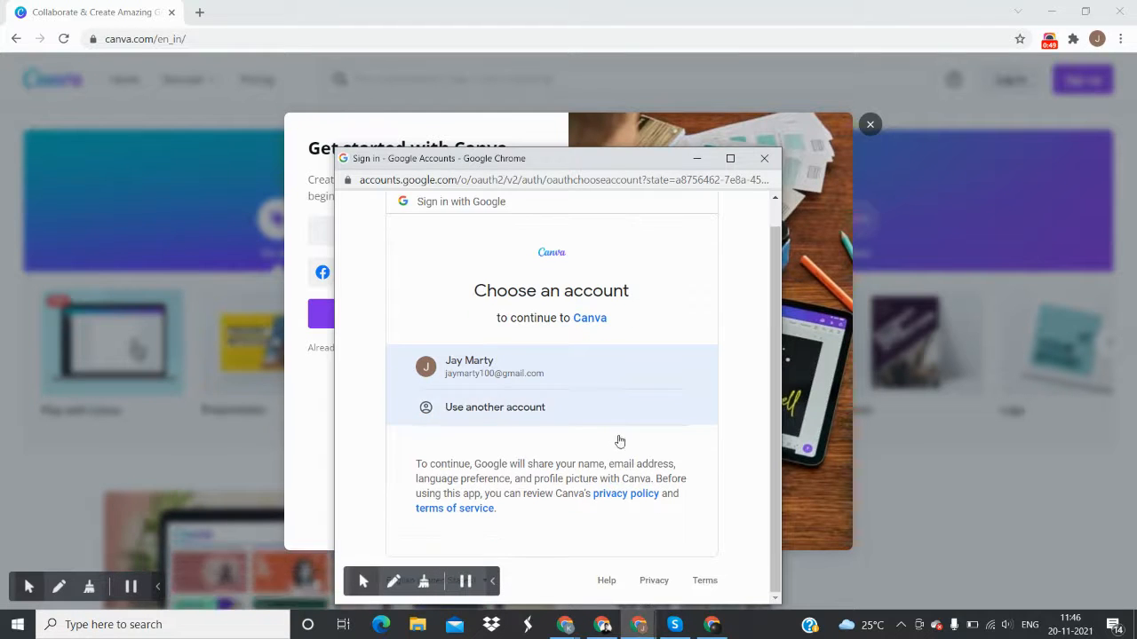
{"action": "left_click", "coordinate": [471, 369]}
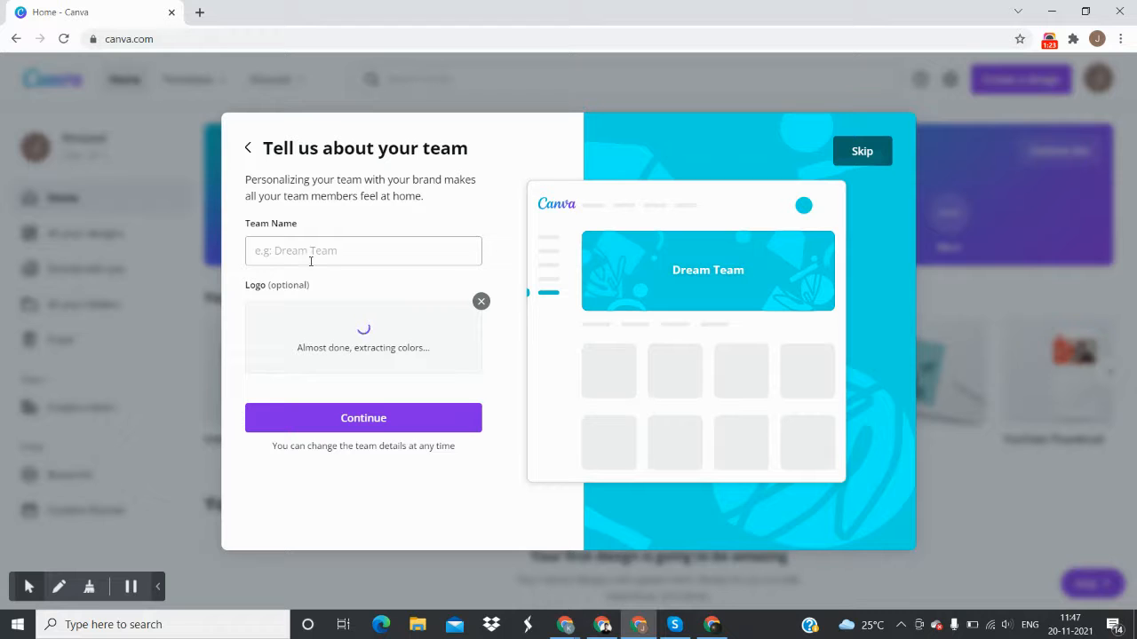
Skip the team details, the Canva Pro free trial and the team invitations in the onboarding
{"action": "left_click", "coordinate": [859, 159]}
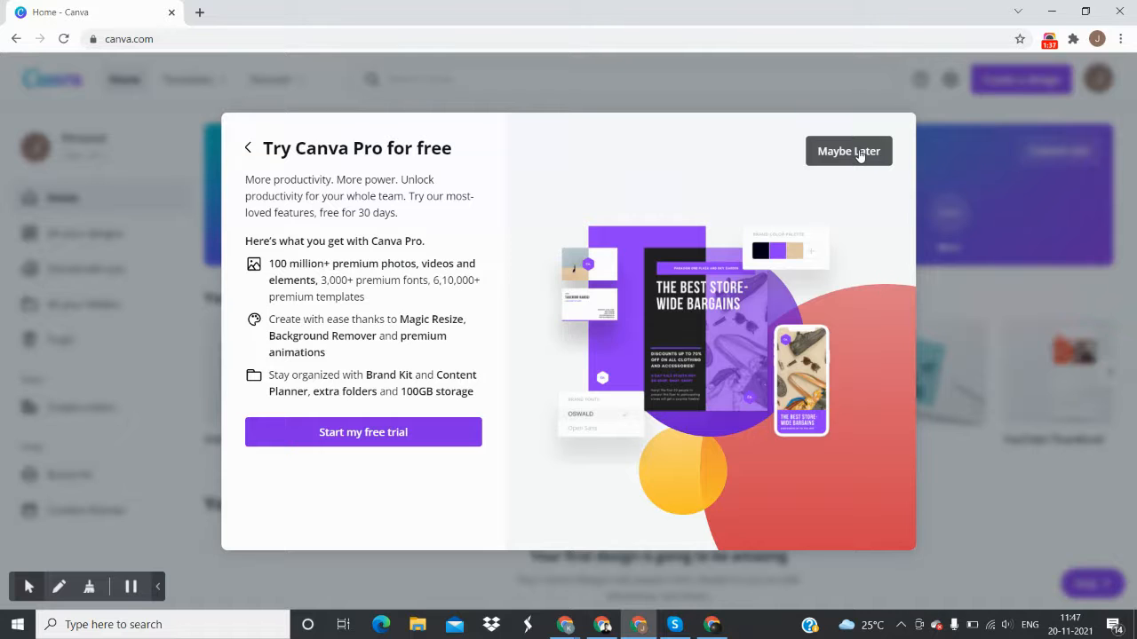
{"action": "left_click", "coordinate": [834, 153]}
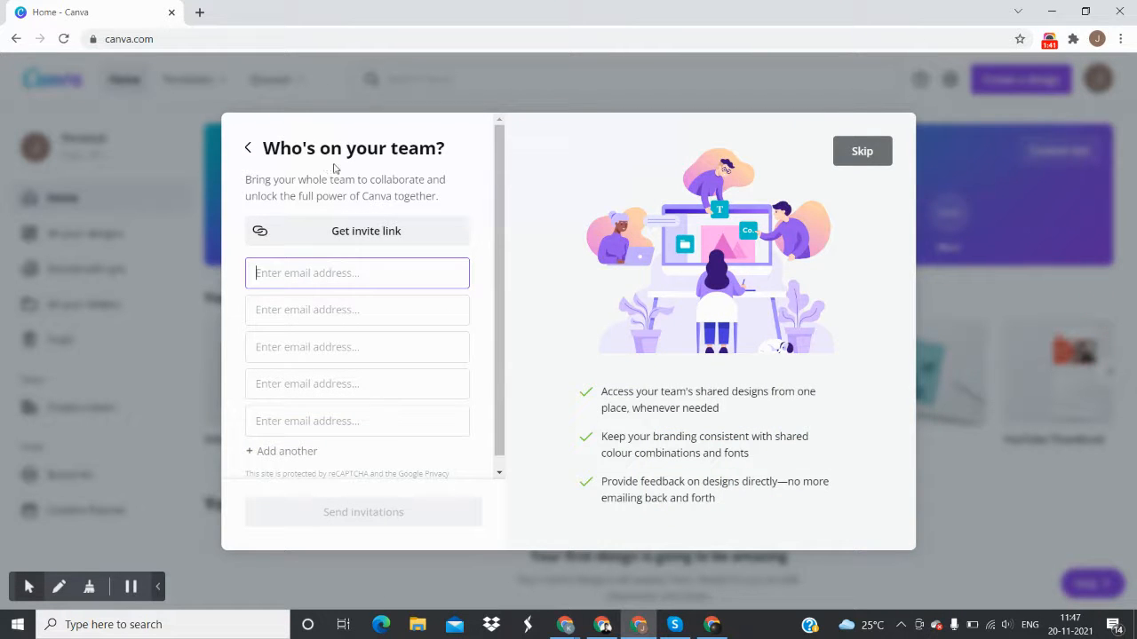
{"action": "left_click", "coordinate": [862, 153]}
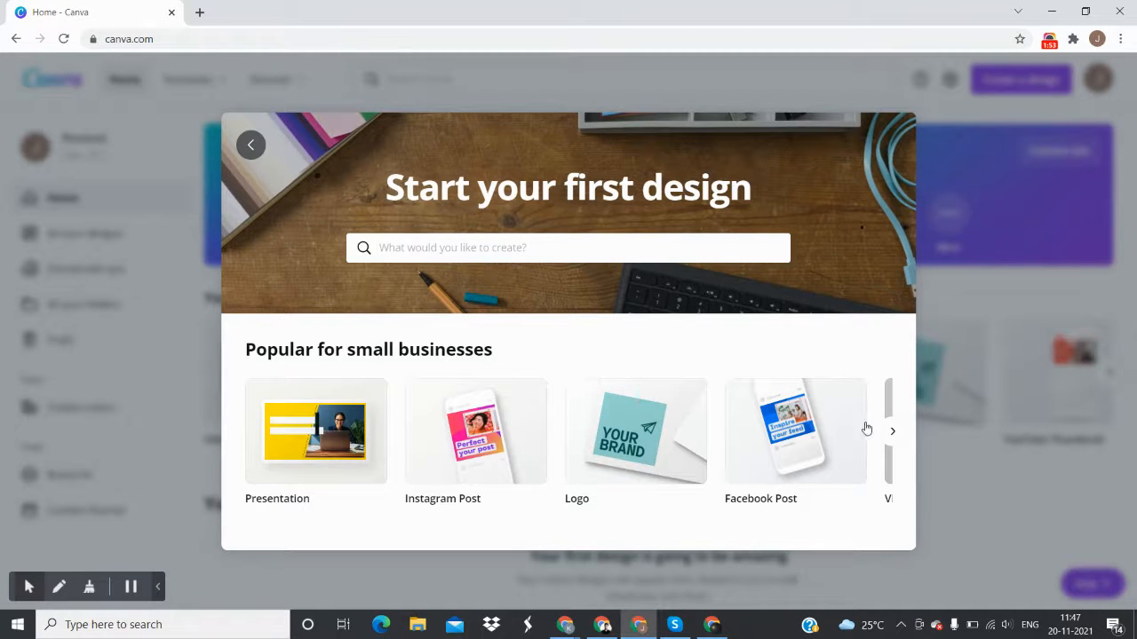
Open a blank Facebook Cover from the first-design suggestions and go back to the Canva home page, dismissing the Pro offer
{"action": "left_click", "coordinate": [892, 432]}
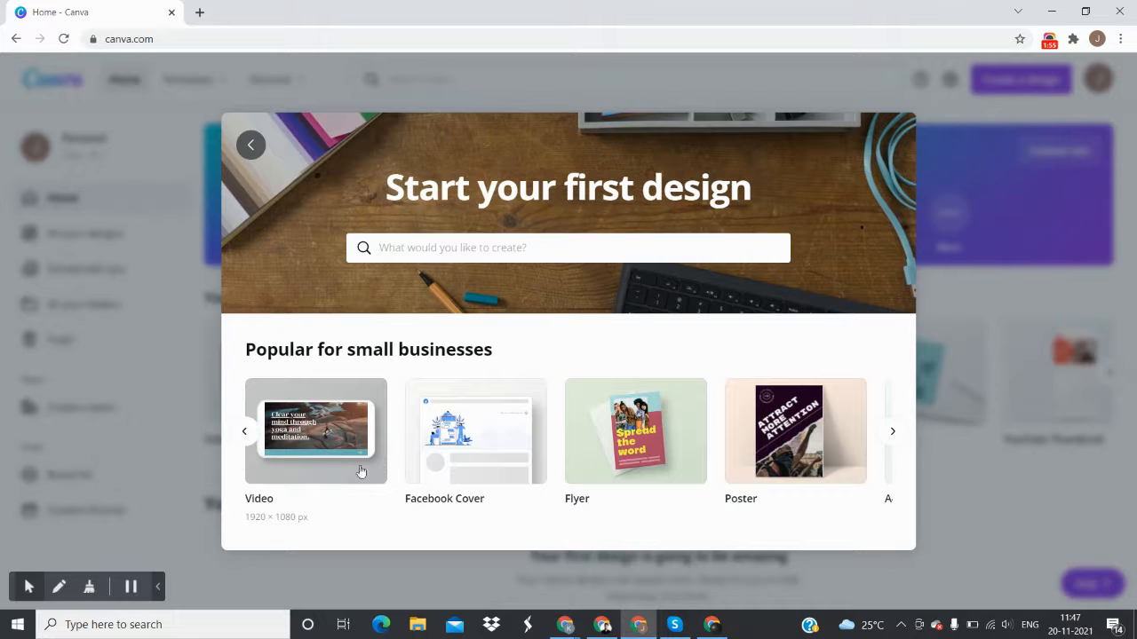
{"action": "left_click", "coordinate": [477, 441]}
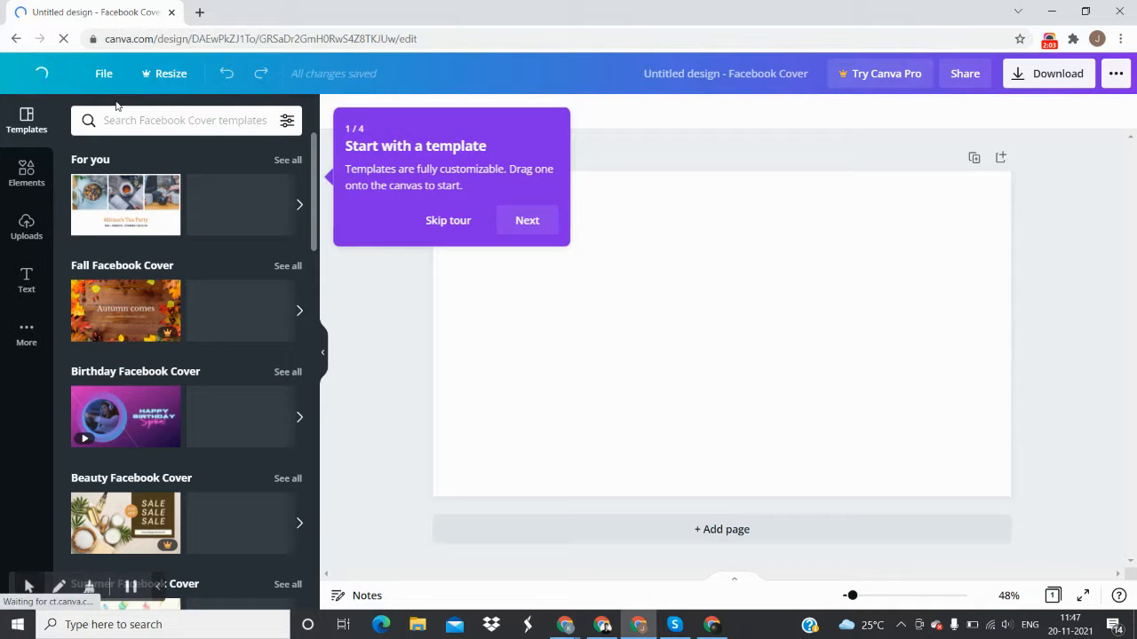
{"action": "left_click", "coordinate": [35, 78]}
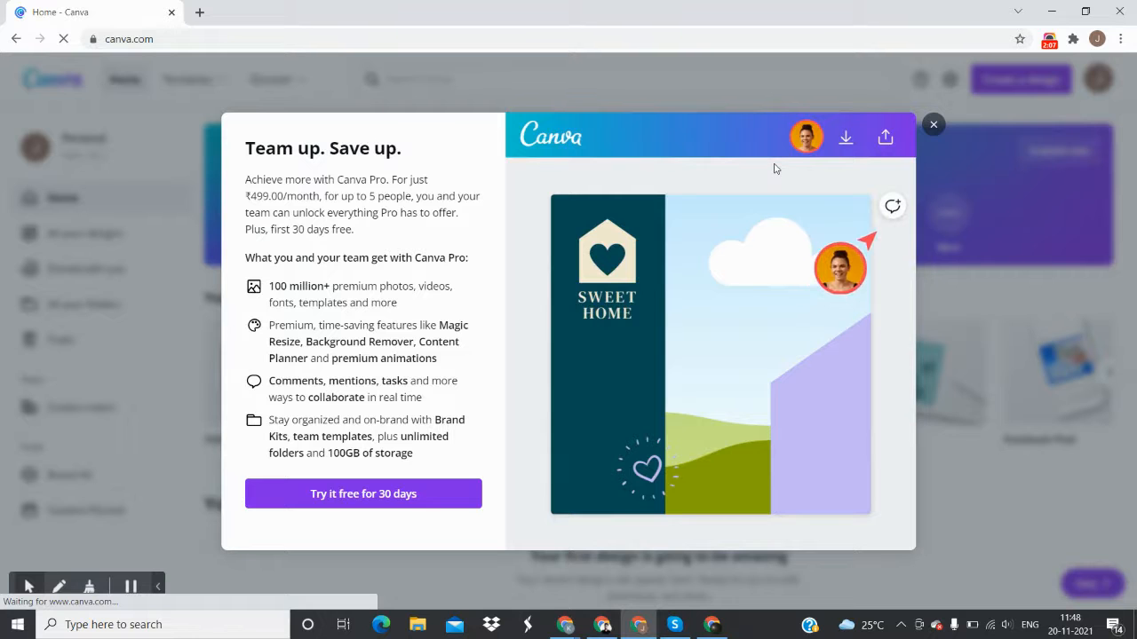
{"action": "left_click", "coordinate": [933, 125]}
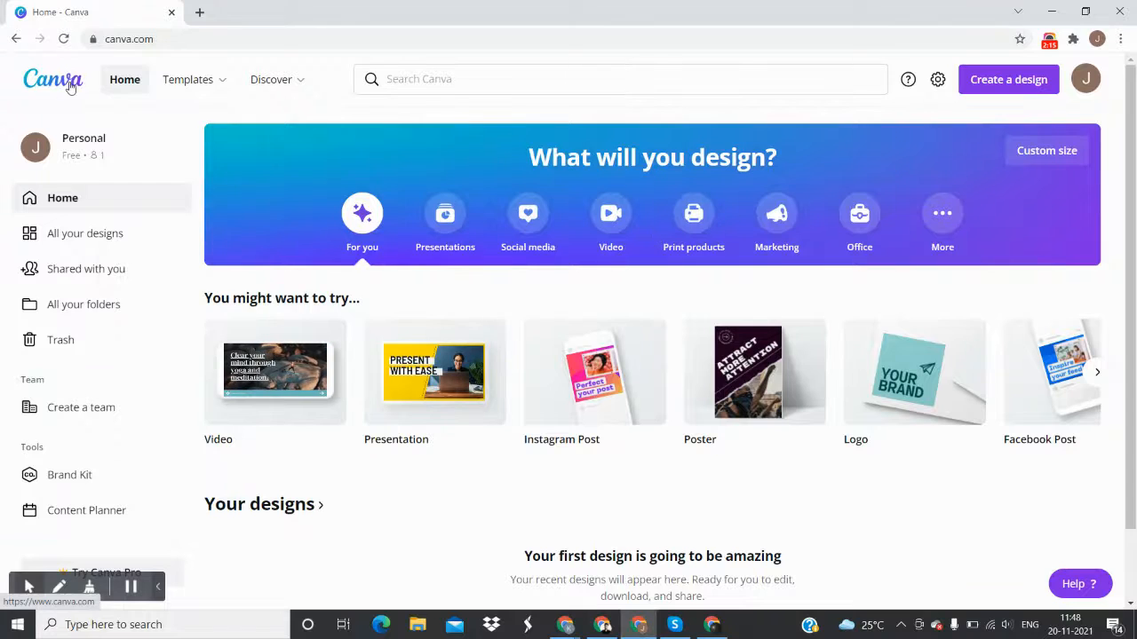
Examine the template categories, the design types offered for a new design and the suggestions on the home page
{"action": "mouse_move", "coordinate": [190, 80]}
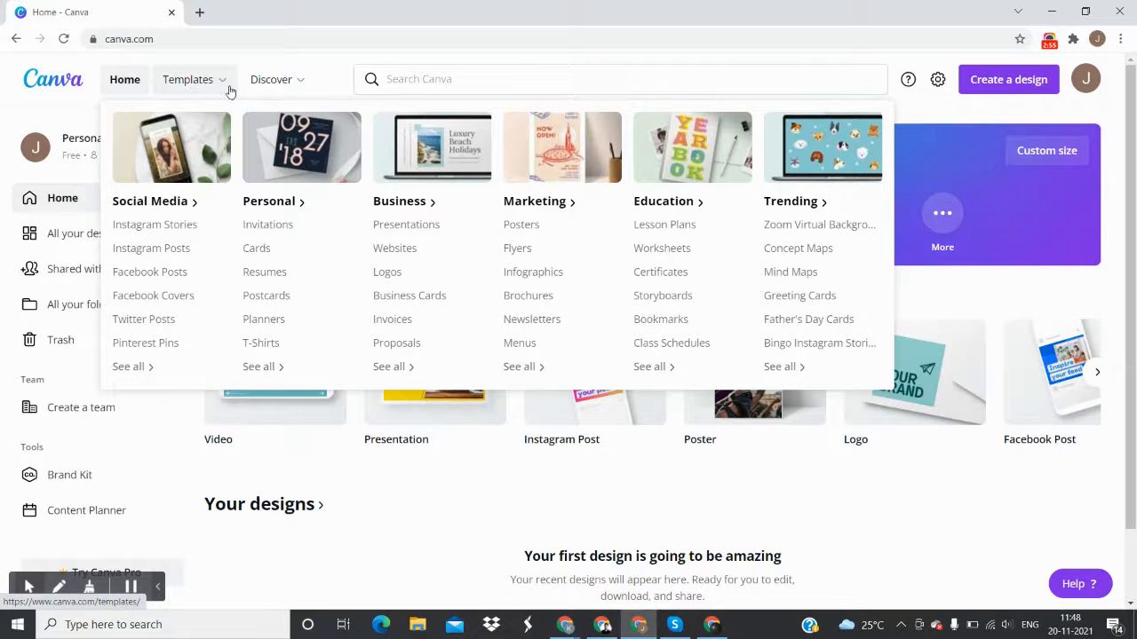
{"action": "mouse_move", "coordinate": [257, 94]}
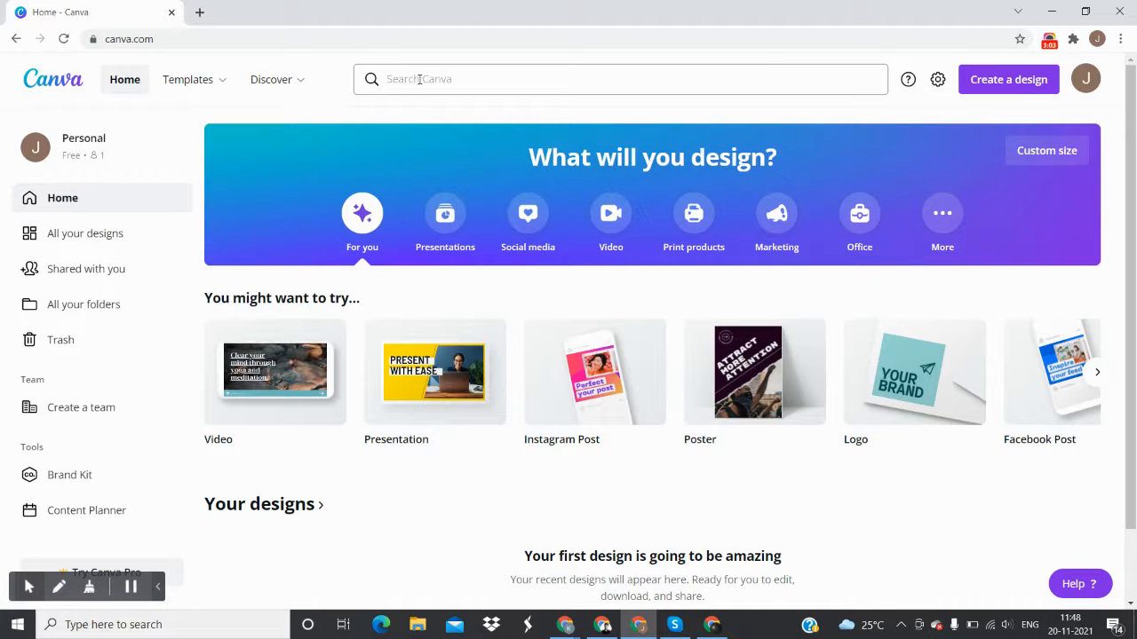
{"action": "scroll", "coordinate": [480, 193], "scroll_direction": "down", "scroll_amount": 1}
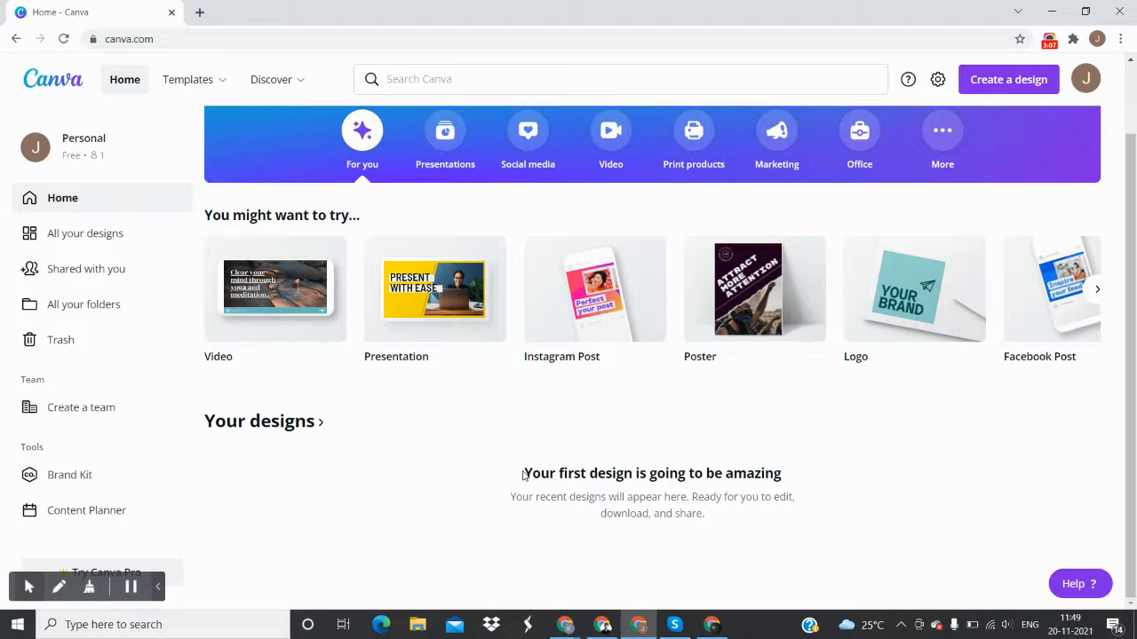
{"action": "scroll", "coordinate": [213, 178], "scroll_direction": "up", "scroll_amount": 1}
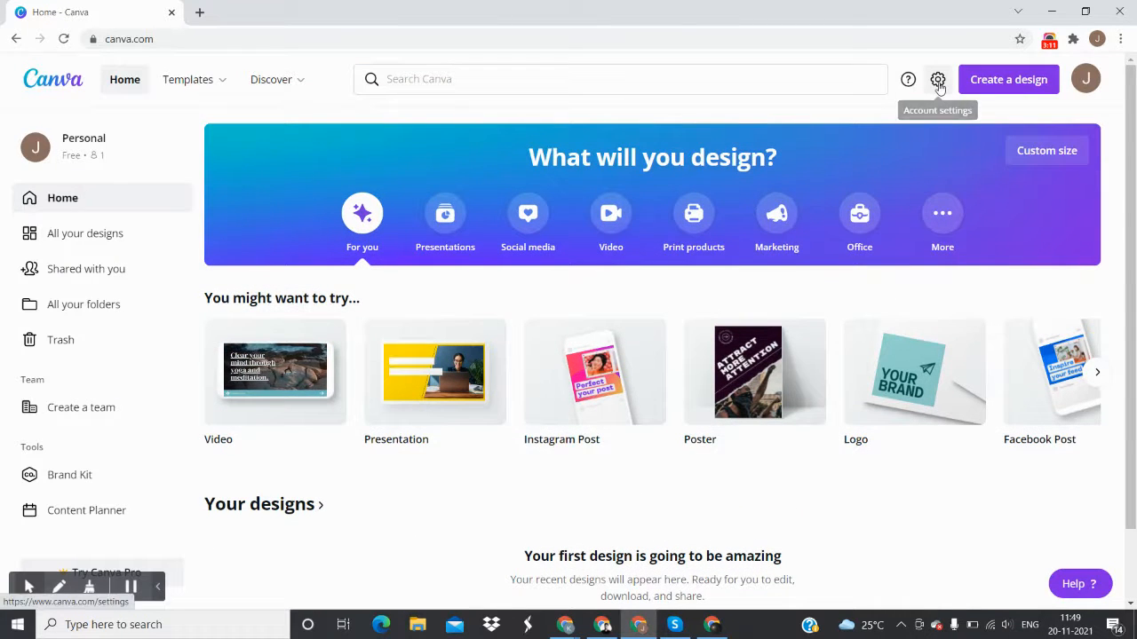
{"action": "left_click", "coordinate": [1012, 89]}
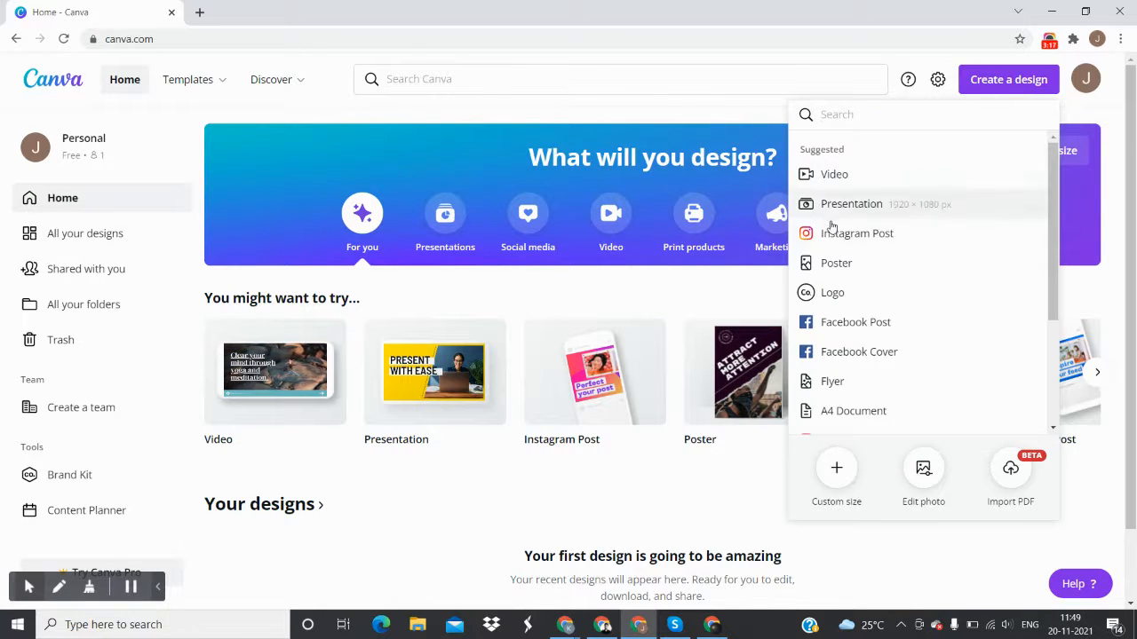
{"action": "scroll", "coordinate": [848, 231], "scroll_direction": "down", "scroll_amount": 2}
{"action": "scroll", "coordinate": [851, 225], "scroll_direction": "down", "scroll_amount": 1}
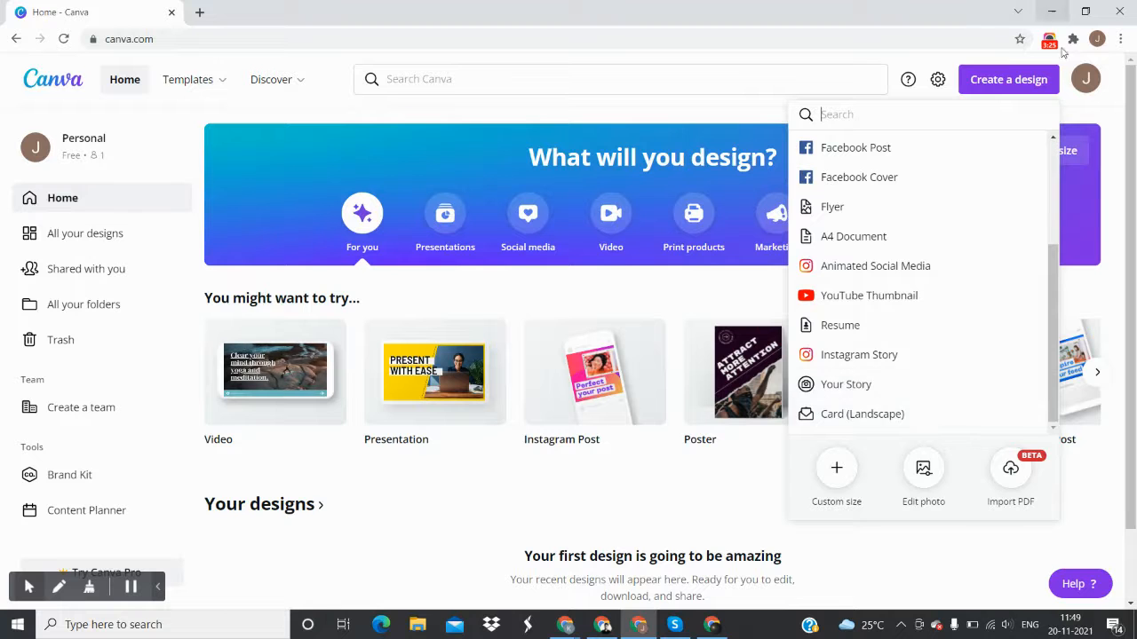
{"action": "left_click", "coordinate": [1020, 87]}
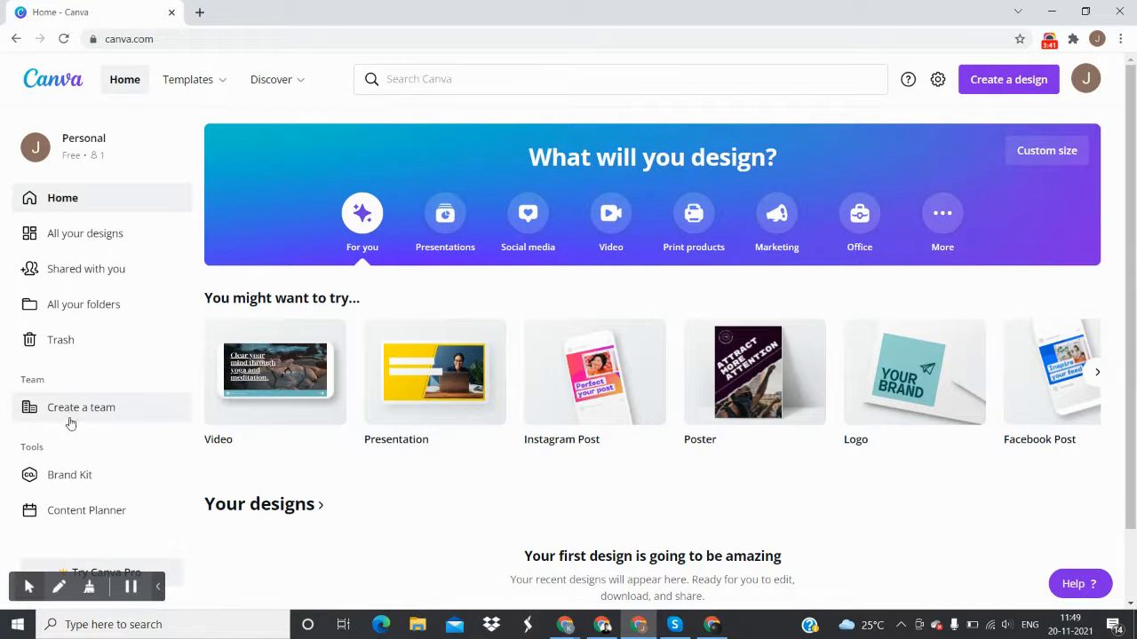
{"action": "scroll", "coordinate": [394, 237], "scroll_direction": "down", "scroll_amount": 1}
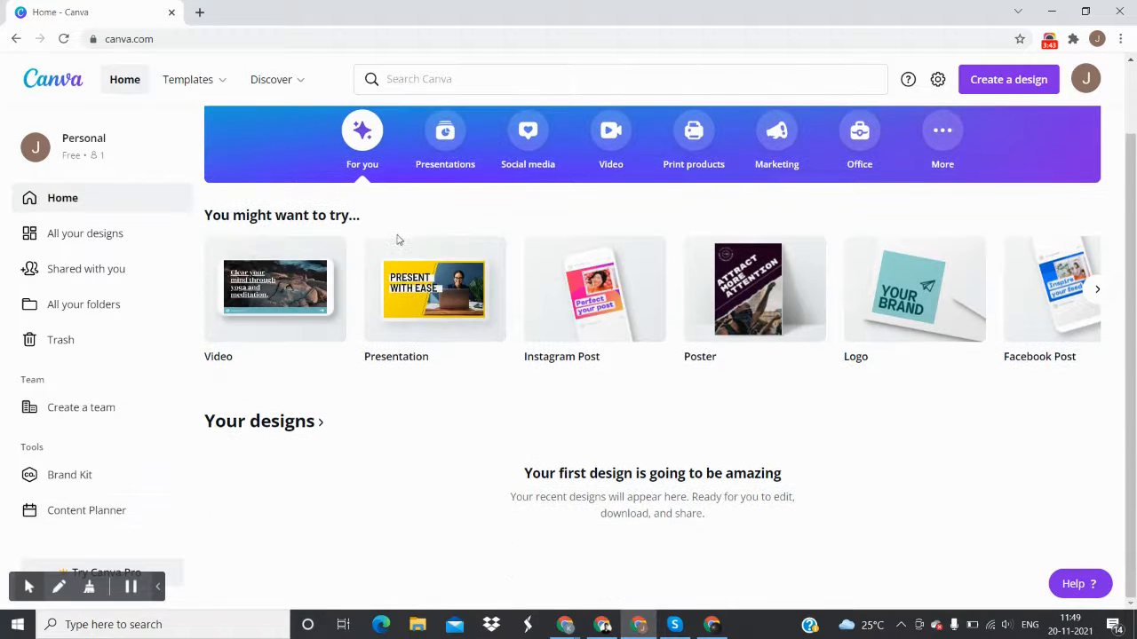
{"action": "scroll", "coordinate": [405, 223], "scroll_direction": "up", "scroll_amount": 1}
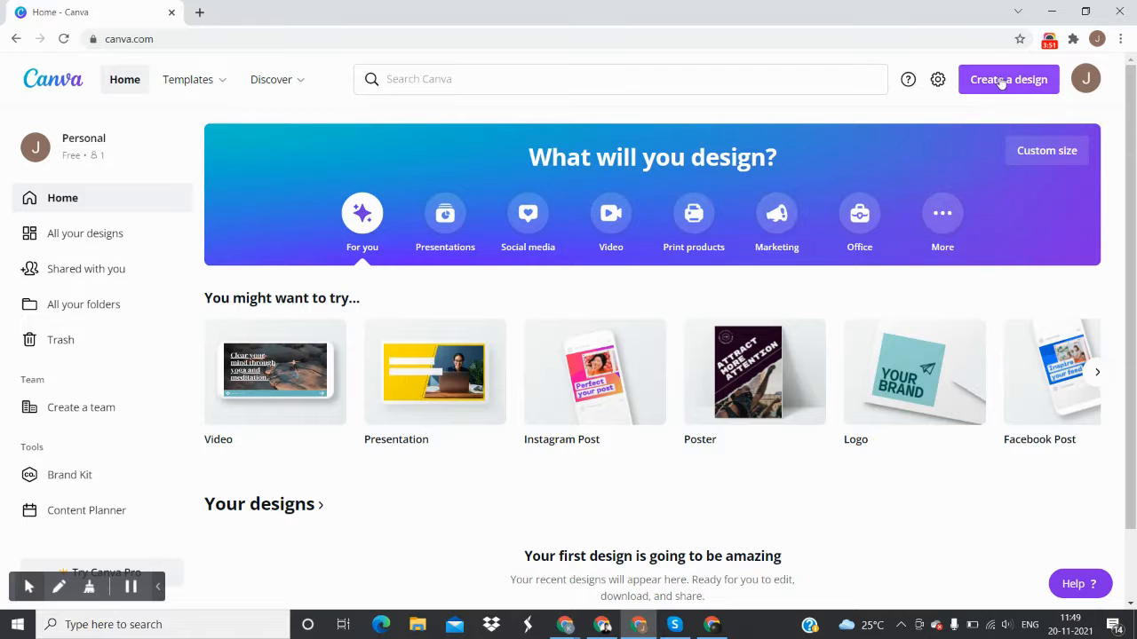
{"action": "left_click", "coordinate": [1094, 373]}
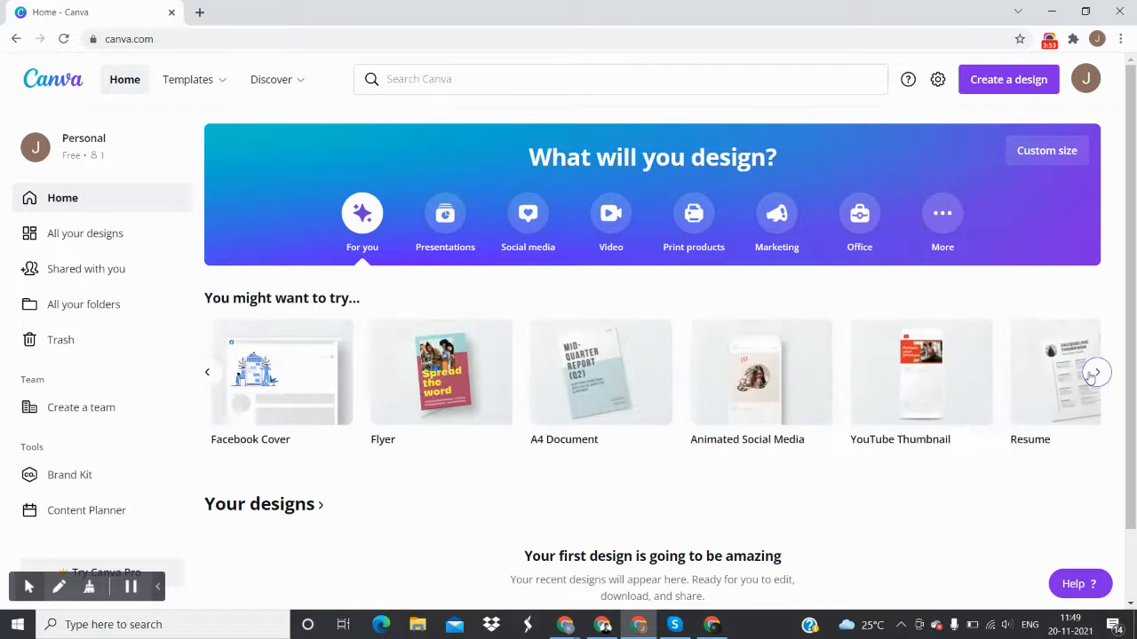
{"action": "left_click", "coordinate": [1095, 373]}
{"action": "left_click", "coordinate": [1089, 378]}
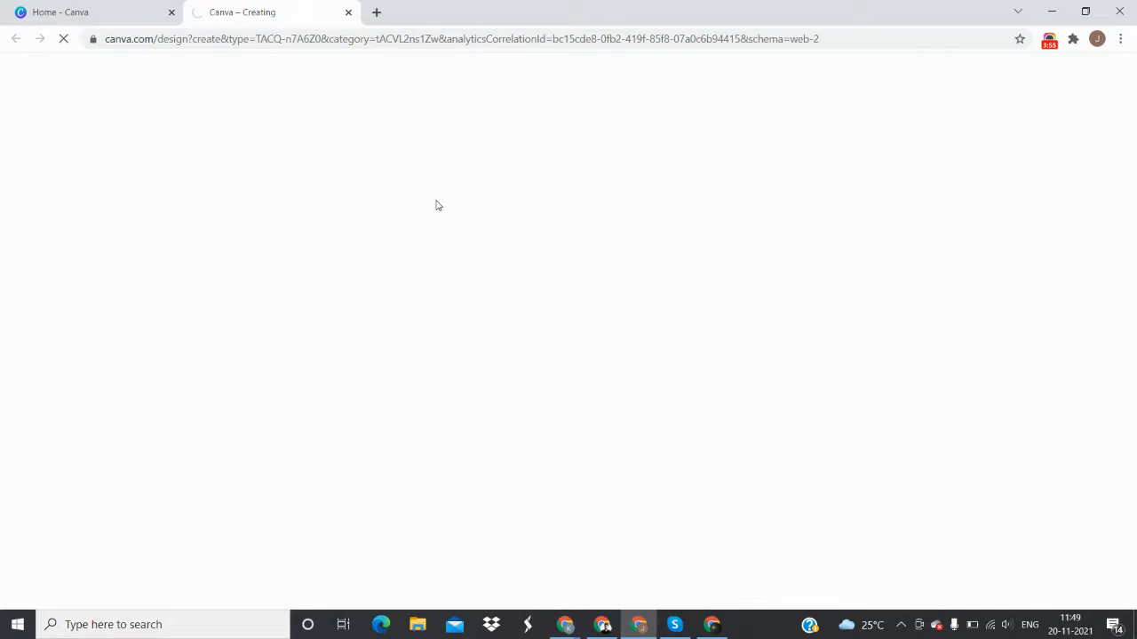
{"action": "left_click", "coordinate": [76, 9]}
{"action": "left_click", "coordinate": [348, 12]}
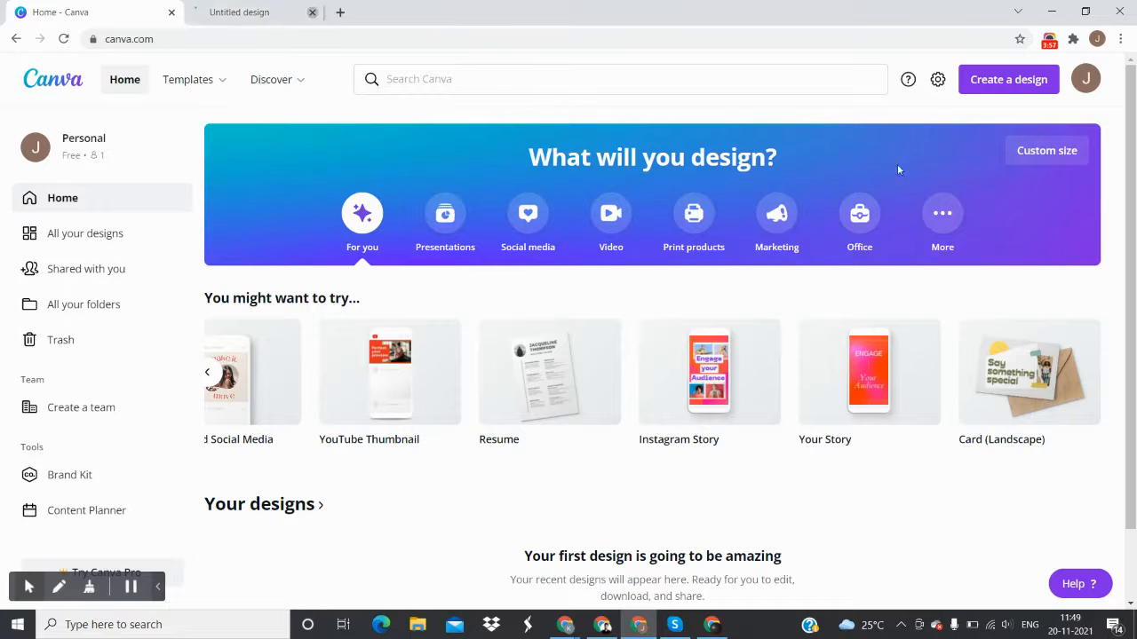
Create a new custom-size design 1080 px wide and 600 px high
{"action": "left_click", "coordinate": [1004, 86]}
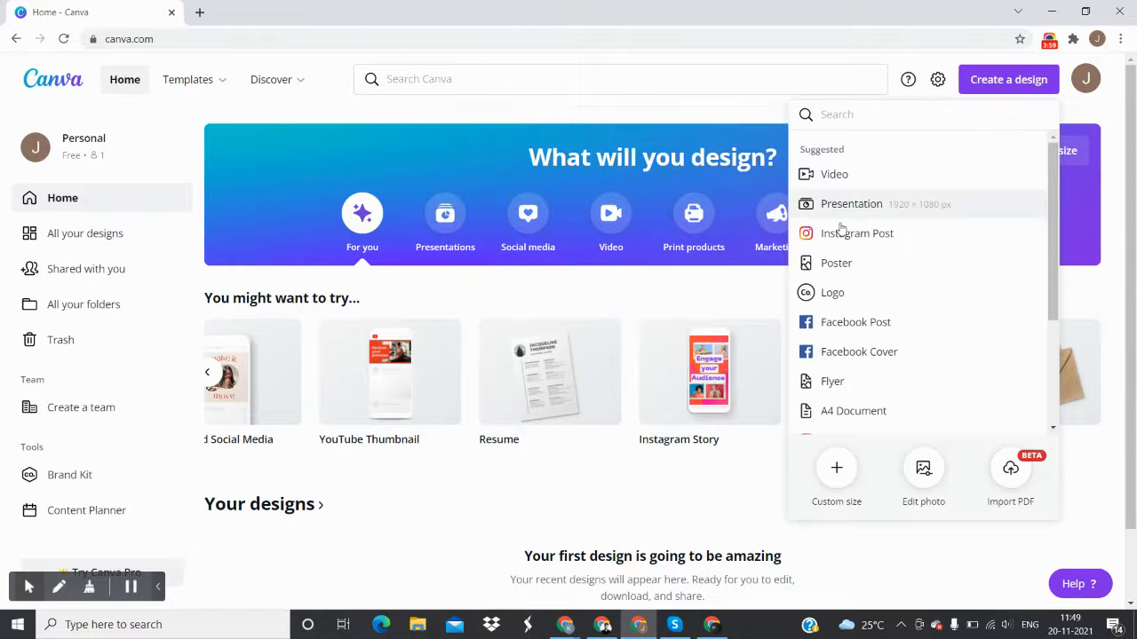
{"action": "scroll", "coordinate": [879, 390], "scroll_direction": "down", "scroll_amount": 2}
{"action": "left_click", "coordinate": [837, 471]}
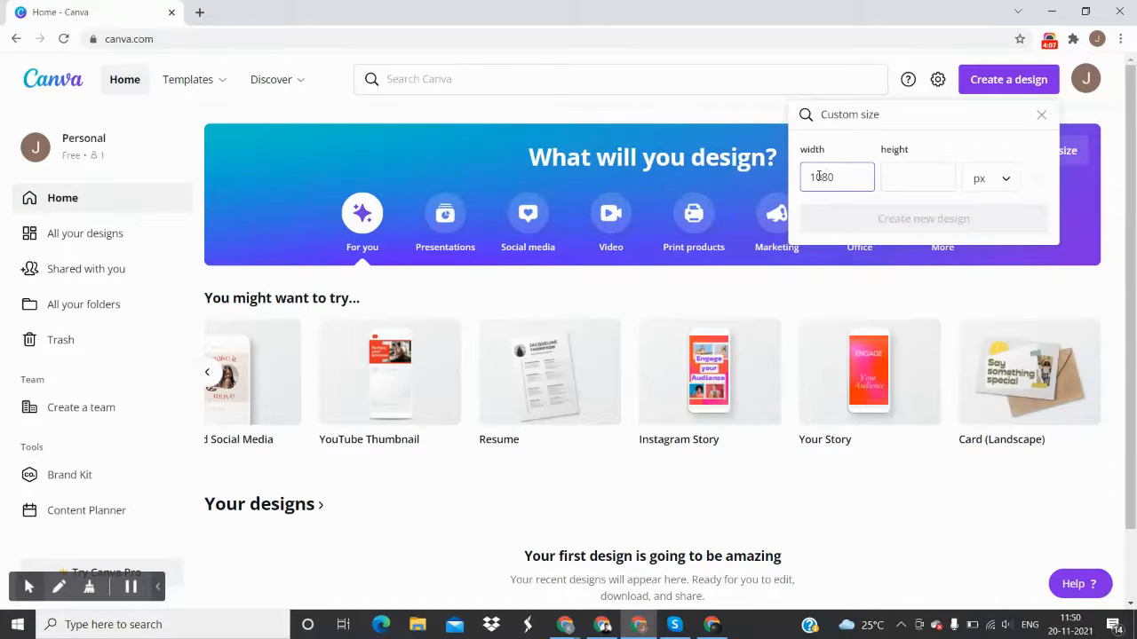
{"action": "left_click", "coordinate": [917, 179]}
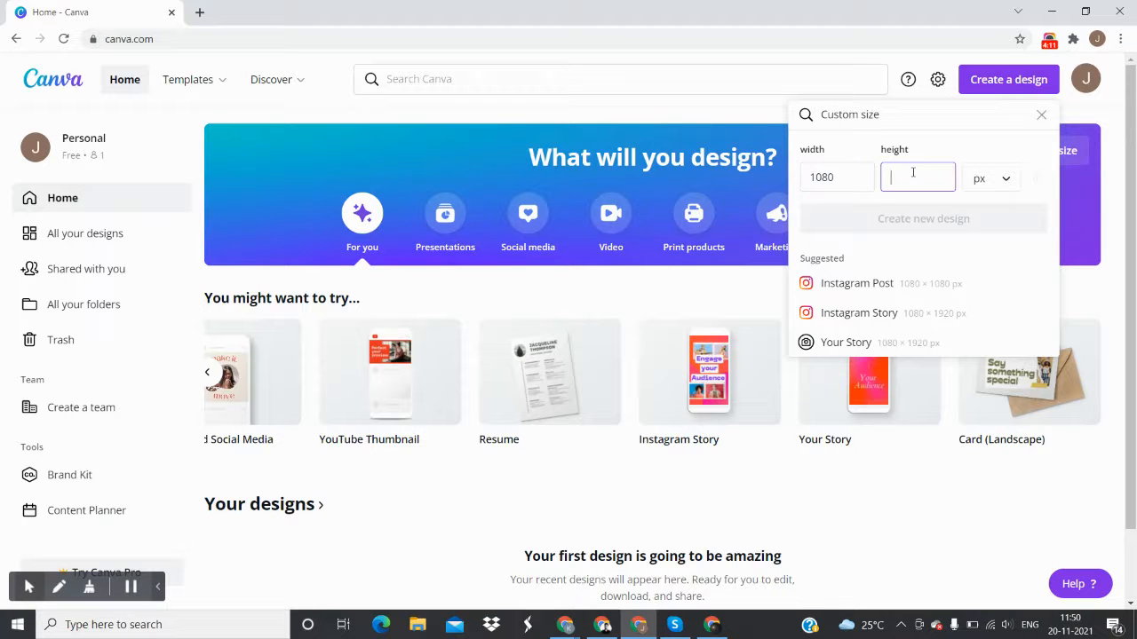
{"action": "type", "text": "600"}
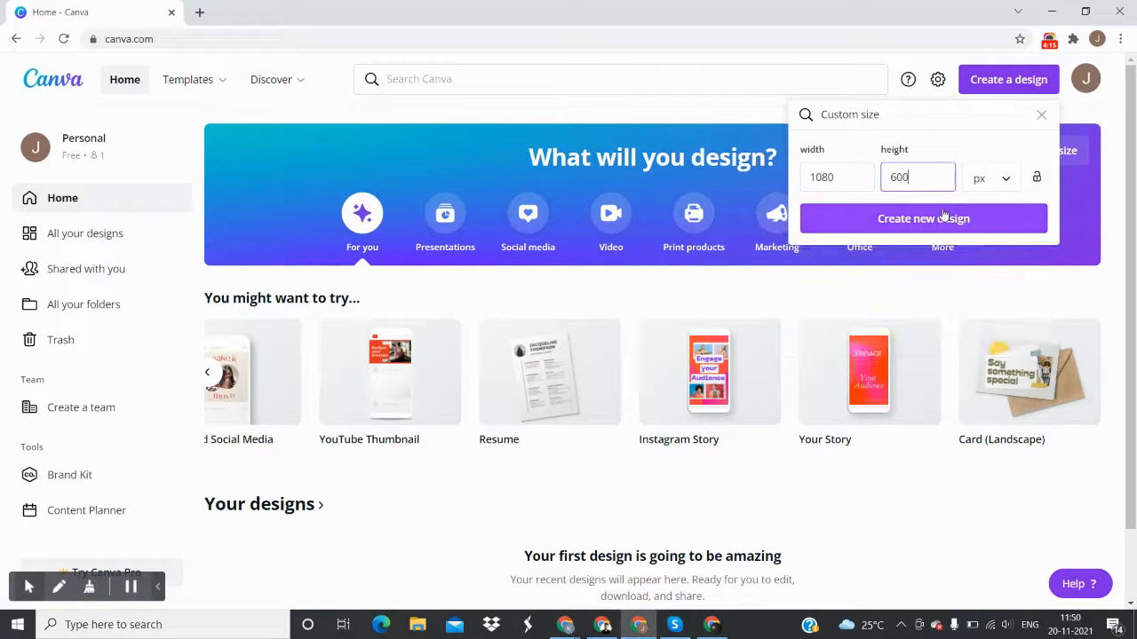
{"action": "left_click", "coordinate": [1012, 183]}
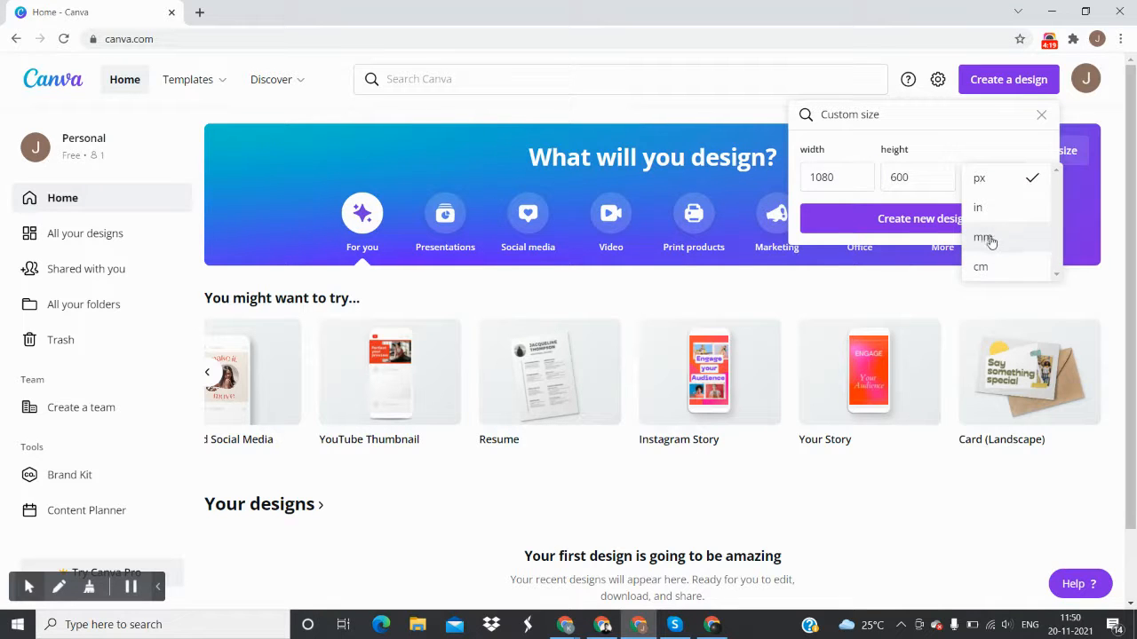
{"action": "left_click", "coordinate": [981, 178]}
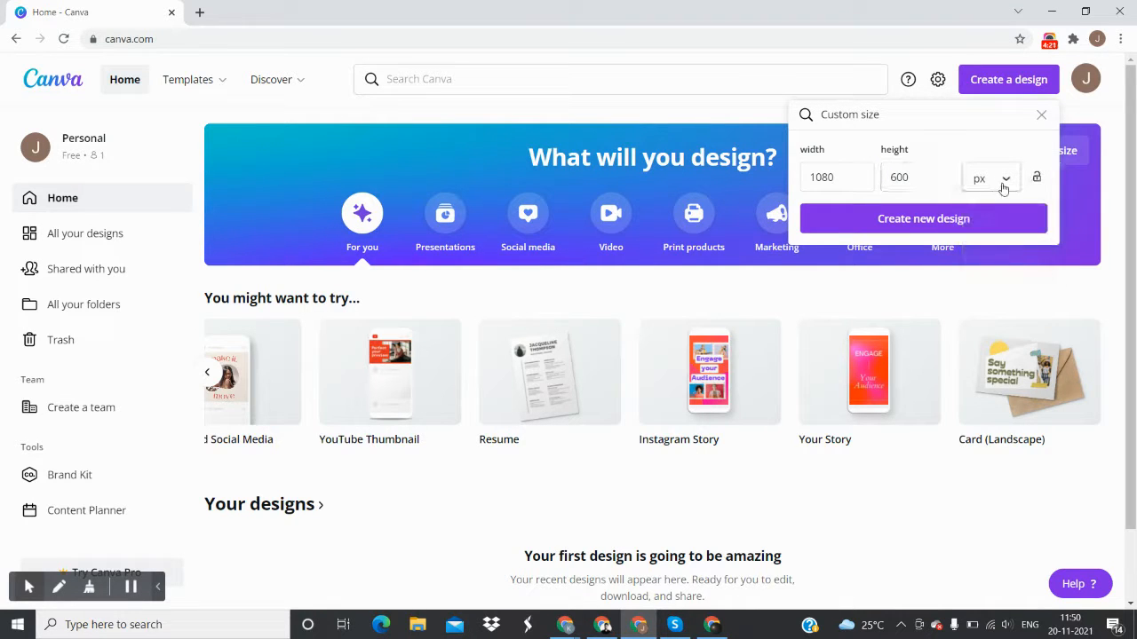
{"action": "left_click", "coordinate": [965, 219]}
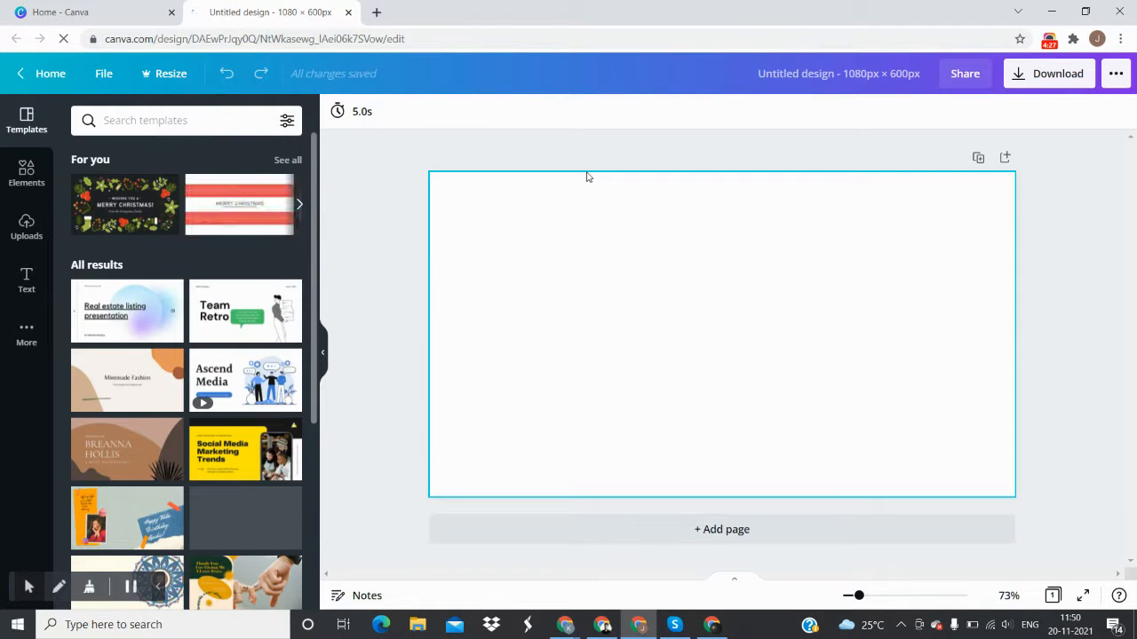
{"action": "left_click", "coordinate": [449, 222]}
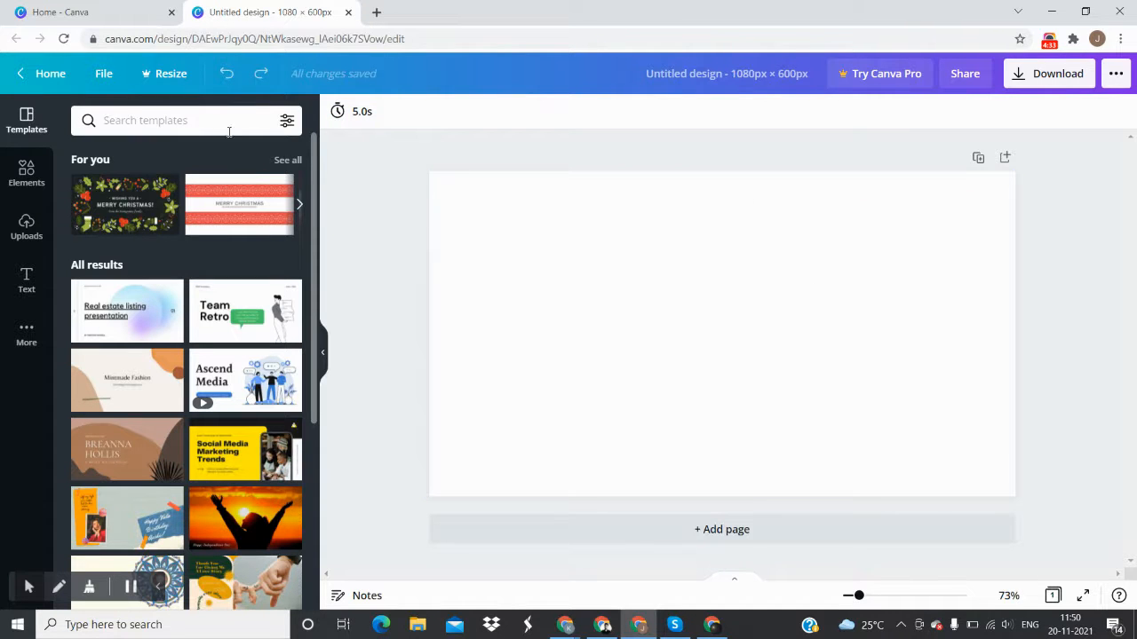
{"action": "left_click", "coordinate": [110, 7]}
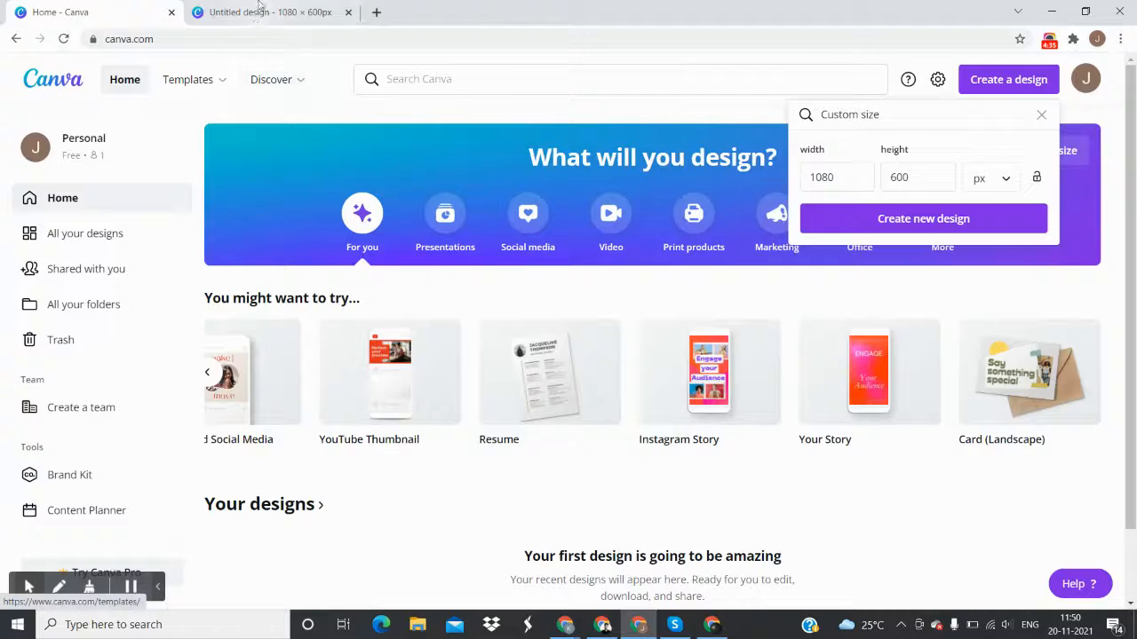
{"action": "left_click", "coordinate": [263, 7]}
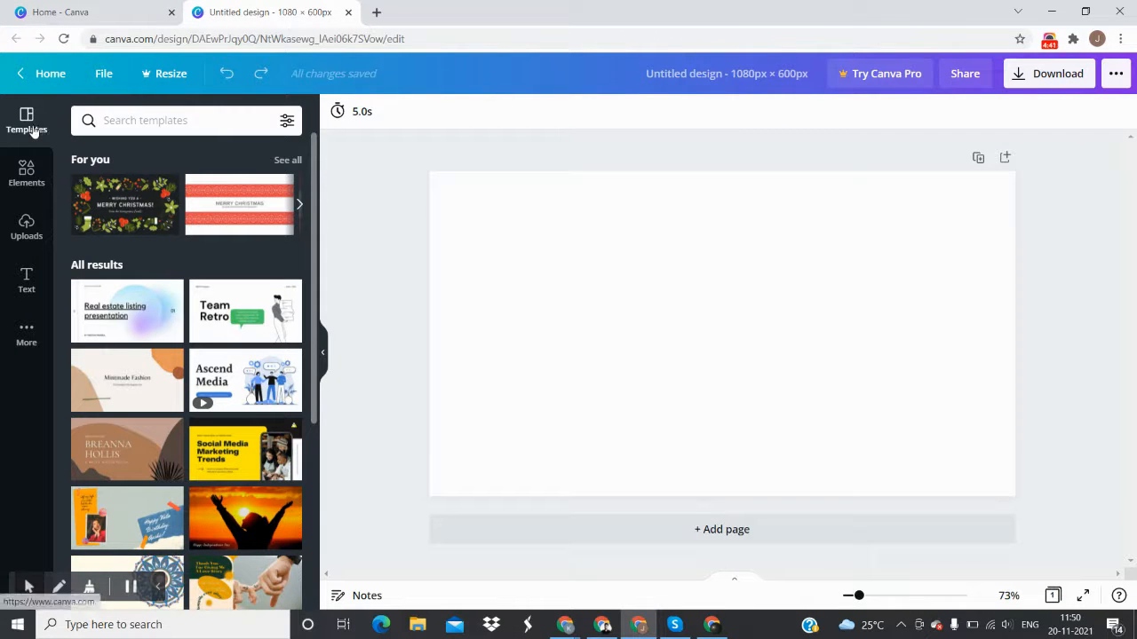
Examine the editor's templates, its element categories, and the upload options for images, videos and audio
{"action": "scroll", "coordinate": [181, 257], "scroll_direction": "down", "scroll_amount": 10}
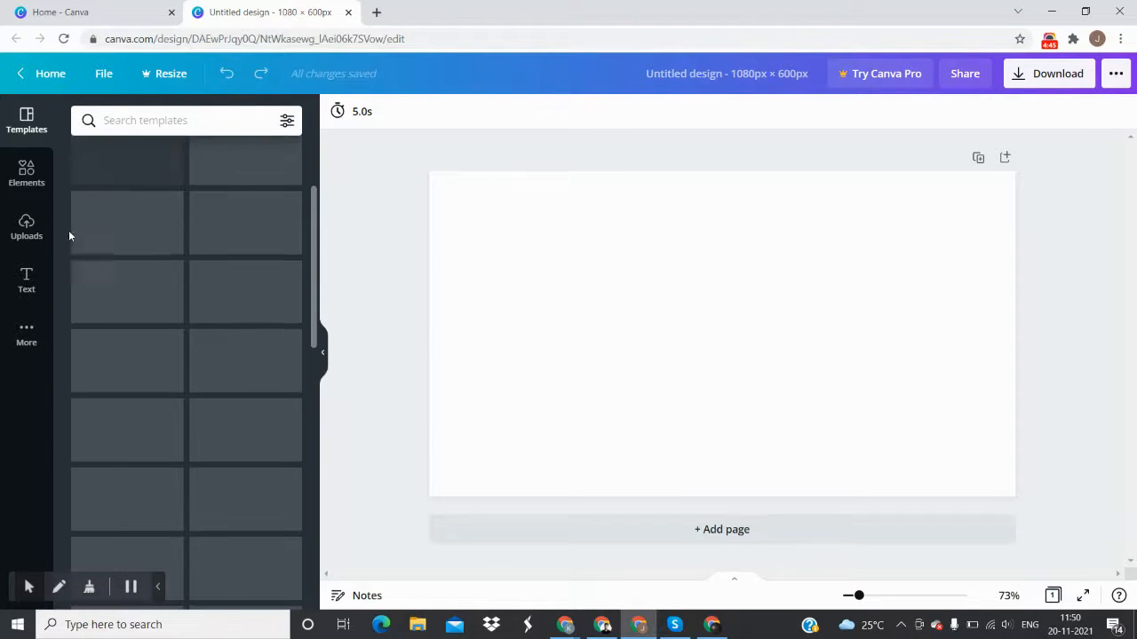
{"action": "left_click", "coordinate": [29, 179]}
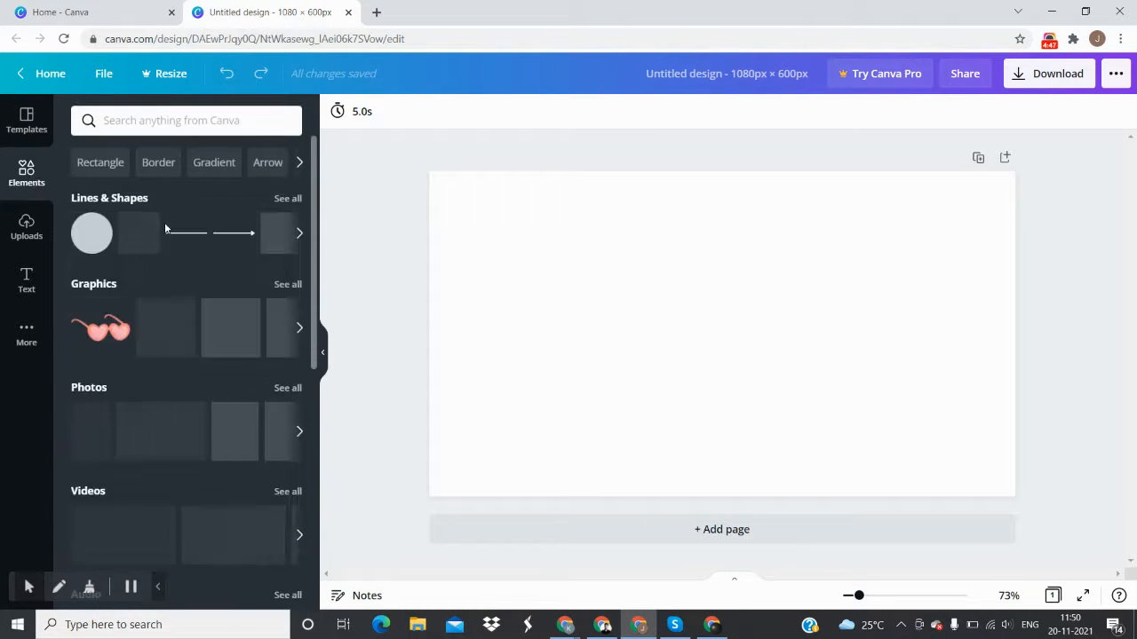
{"action": "scroll", "coordinate": [164, 229], "scroll_direction": "down", "scroll_amount": 5}
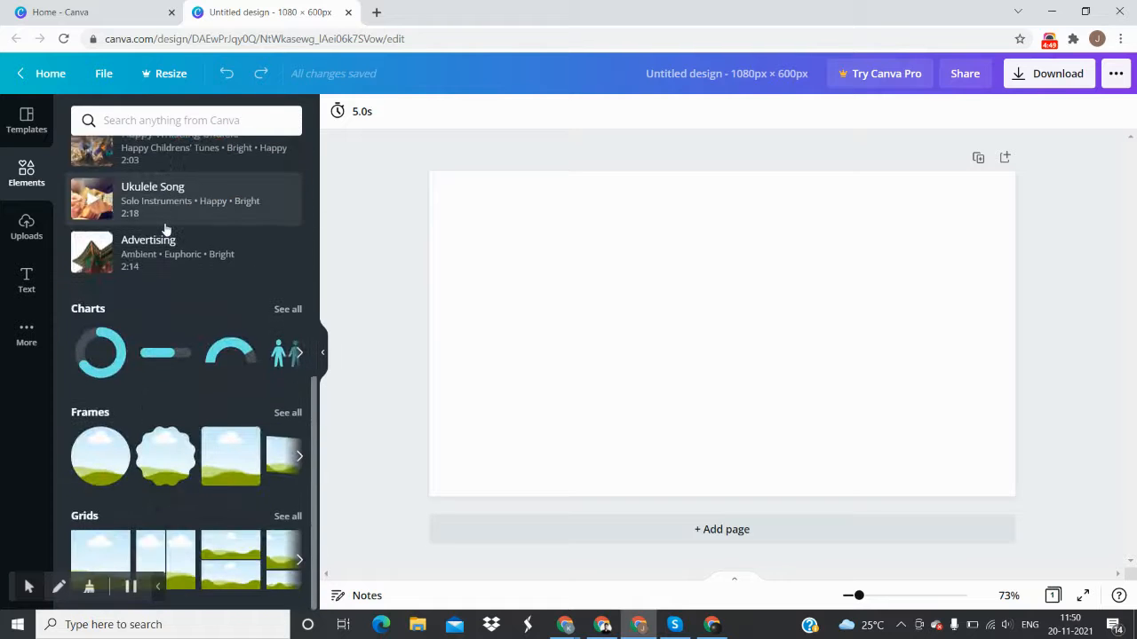
{"action": "scroll", "coordinate": [165, 230], "scroll_direction": "up", "scroll_amount": 5}
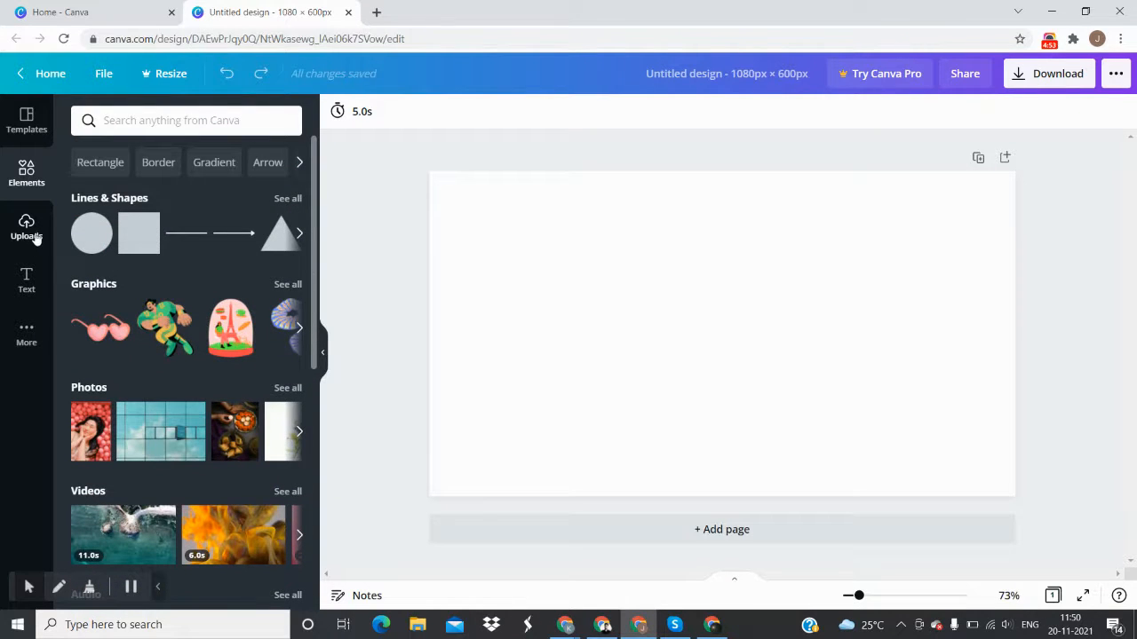
{"action": "left_click", "coordinate": [36, 237]}
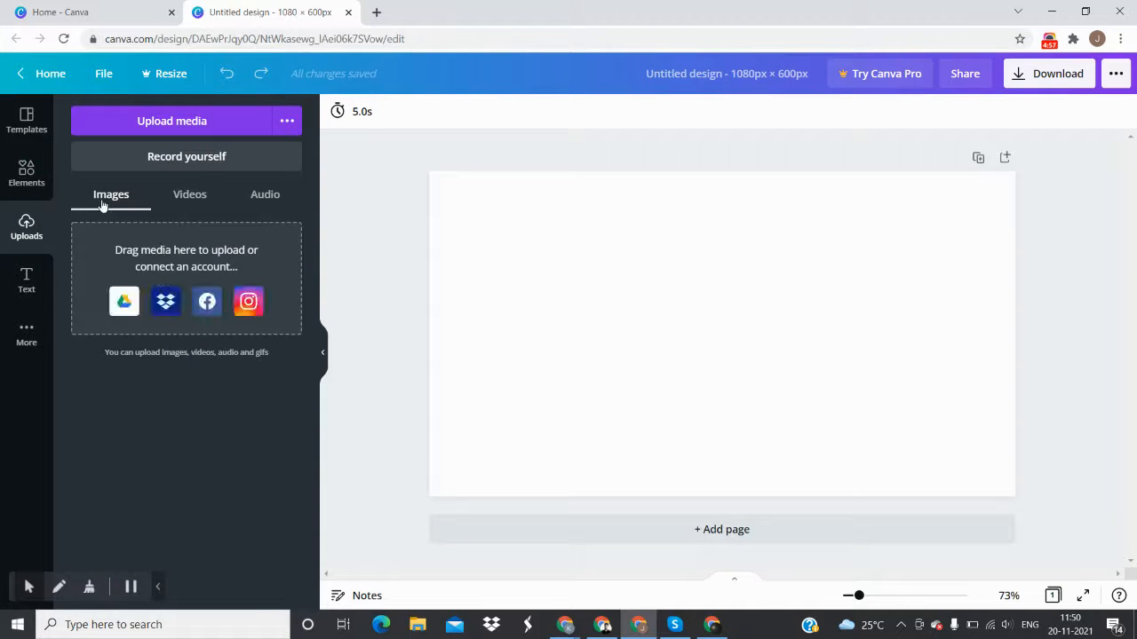
{"action": "left_click", "coordinate": [180, 195]}
{"action": "left_click", "coordinate": [264, 199]}
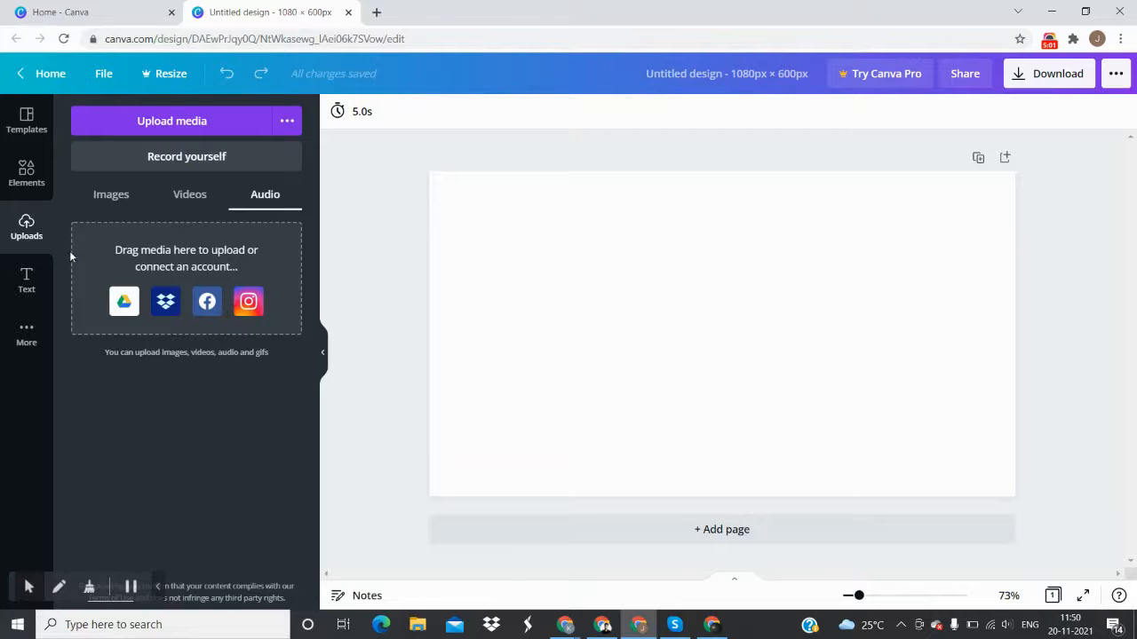
Examine the text font combinations and the extra content, apps and integrations, and return to the template list
{"action": "left_click", "coordinate": [39, 282]}
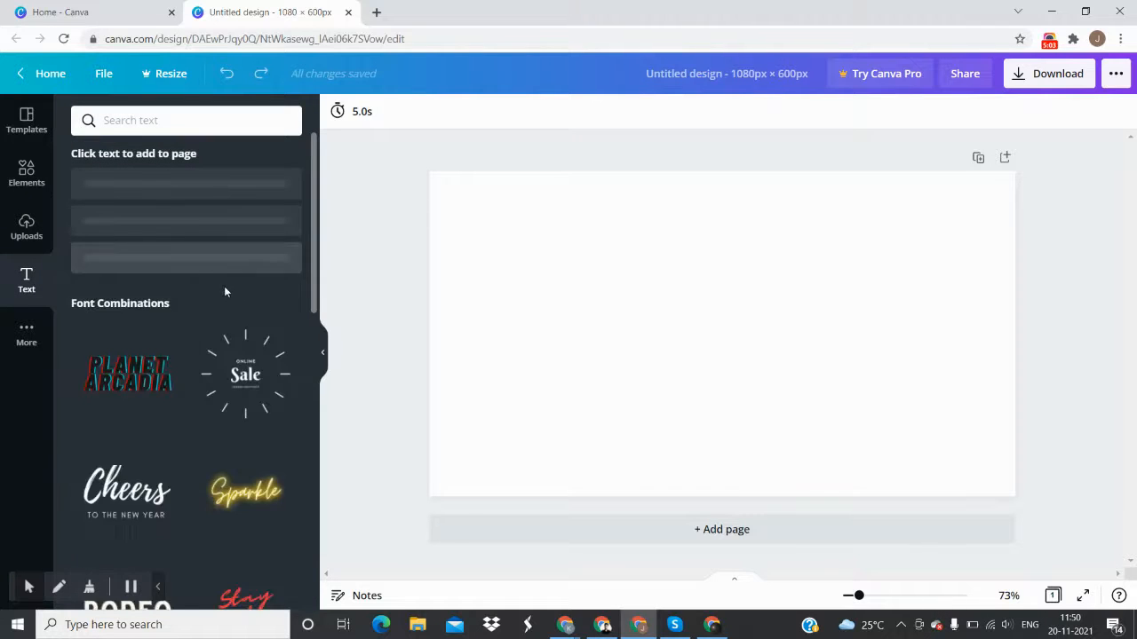
{"action": "scroll", "coordinate": [226, 298], "scroll_direction": "down", "scroll_amount": 8}
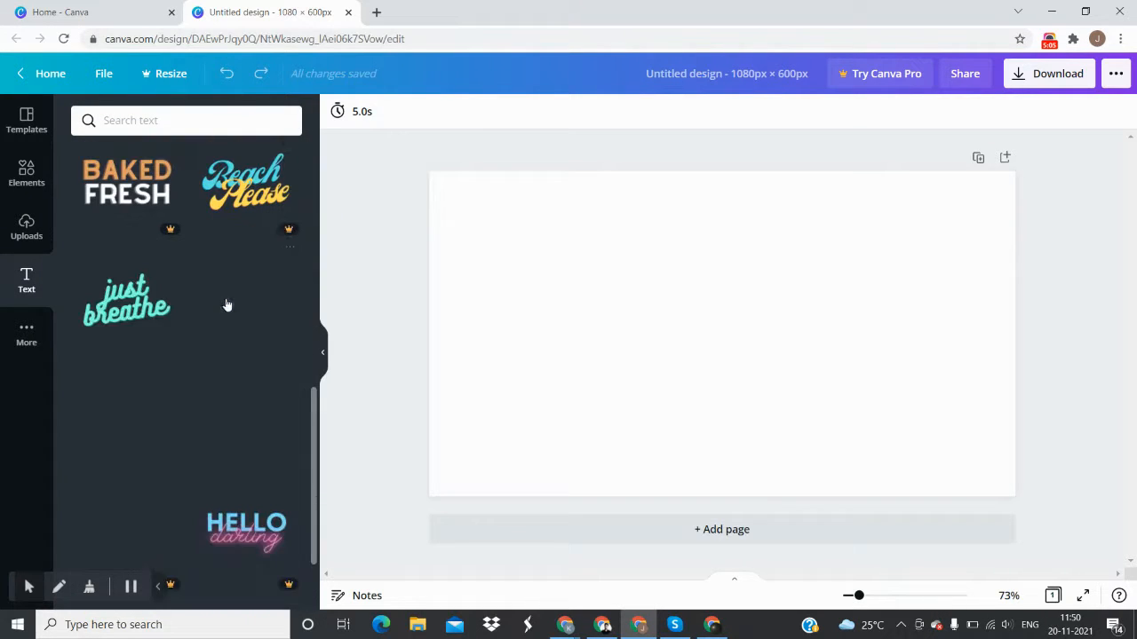
{"action": "scroll", "coordinate": [227, 306], "scroll_direction": "down", "scroll_amount": 2}
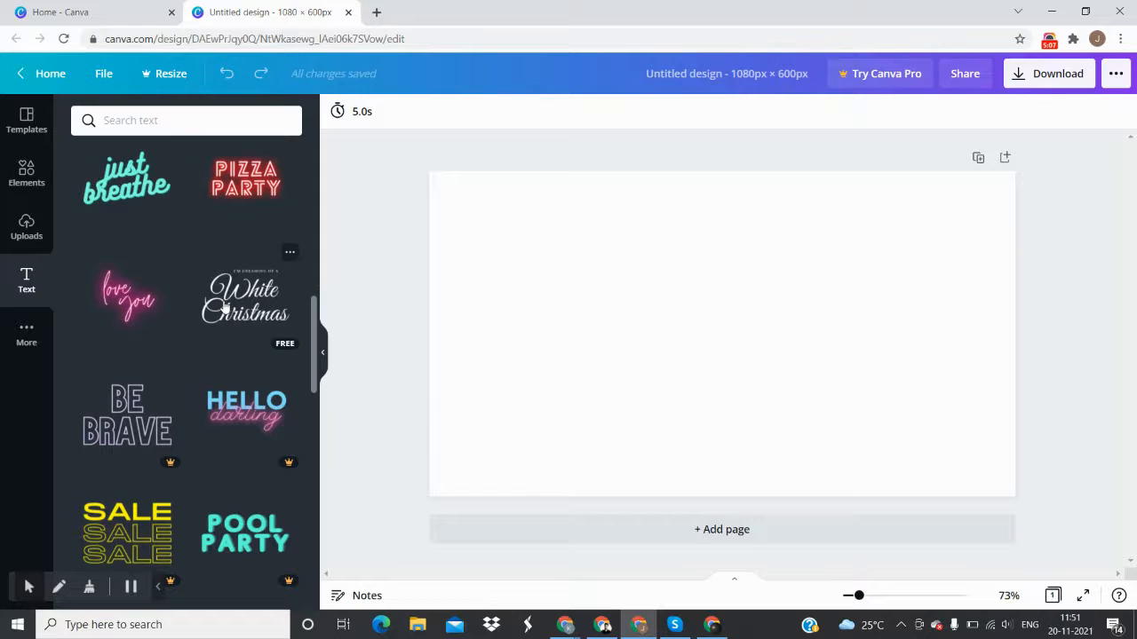
{"action": "scroll", "coordinate": [224, 308], "scroll_direction": "up", "scroll_amount": 10}
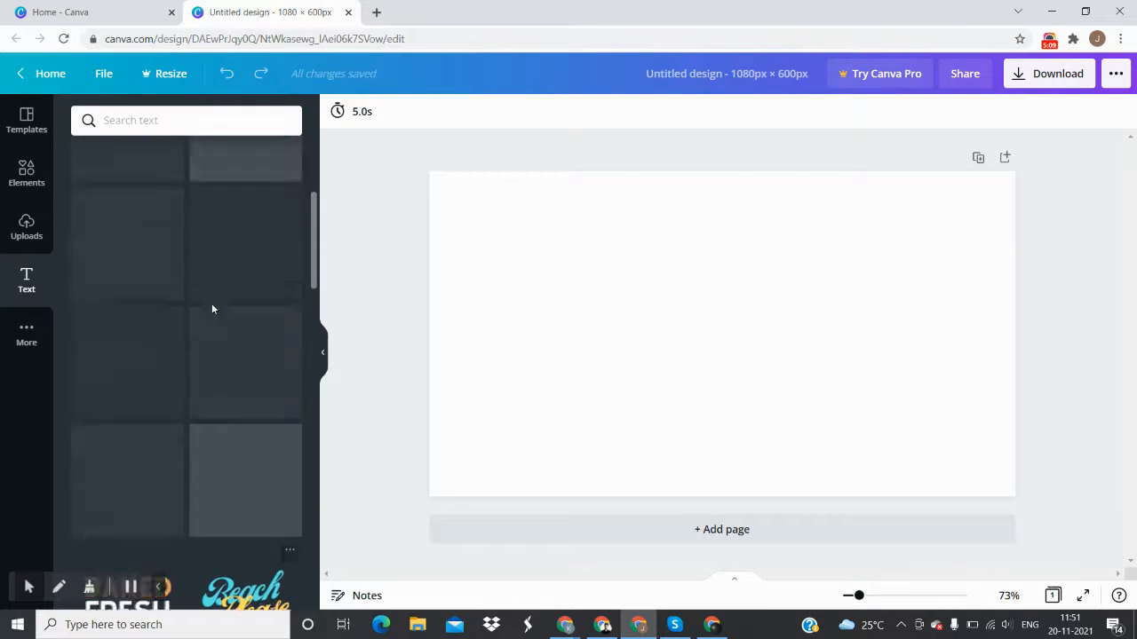
{"action": "left_click", "coordinate": [27, 332]}
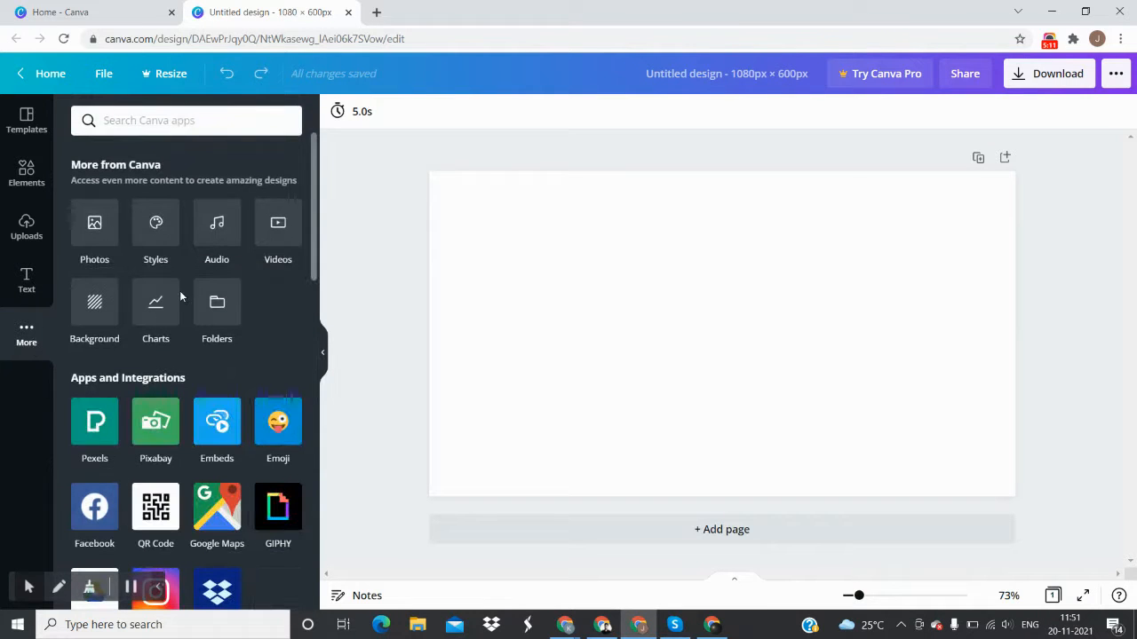
{"action": "scroll", "coordinate": [213, 387], "scroll_direction": "down", "scroll_amount": 3}
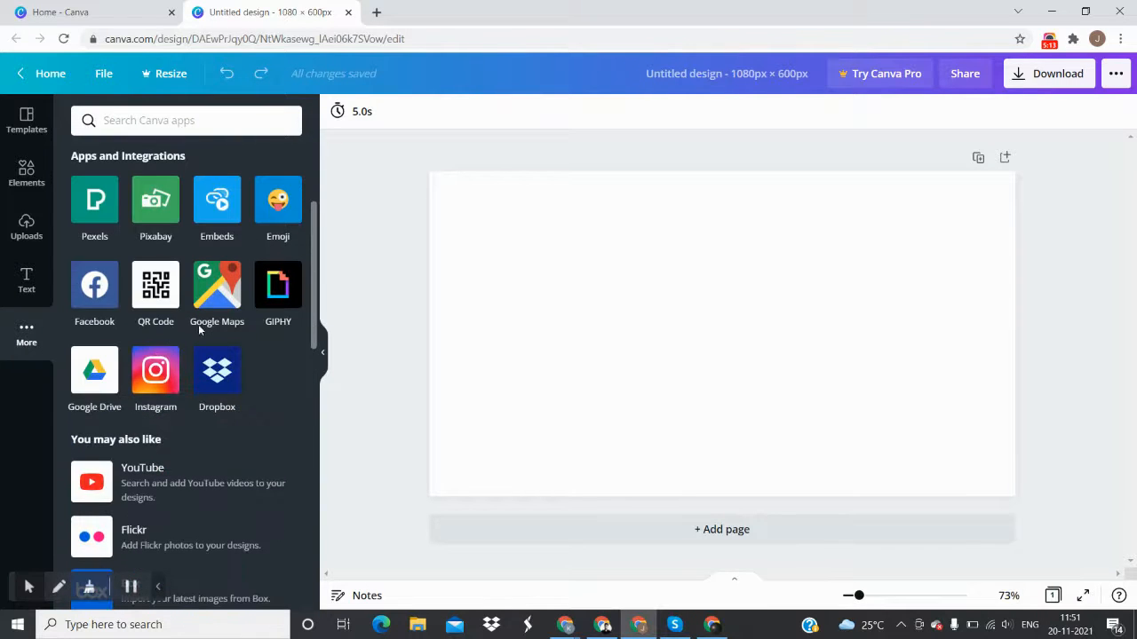
{"action": "scroll", "coordinate": [198, 329], "scroll_direction": "up", "scroll_amount": 3}
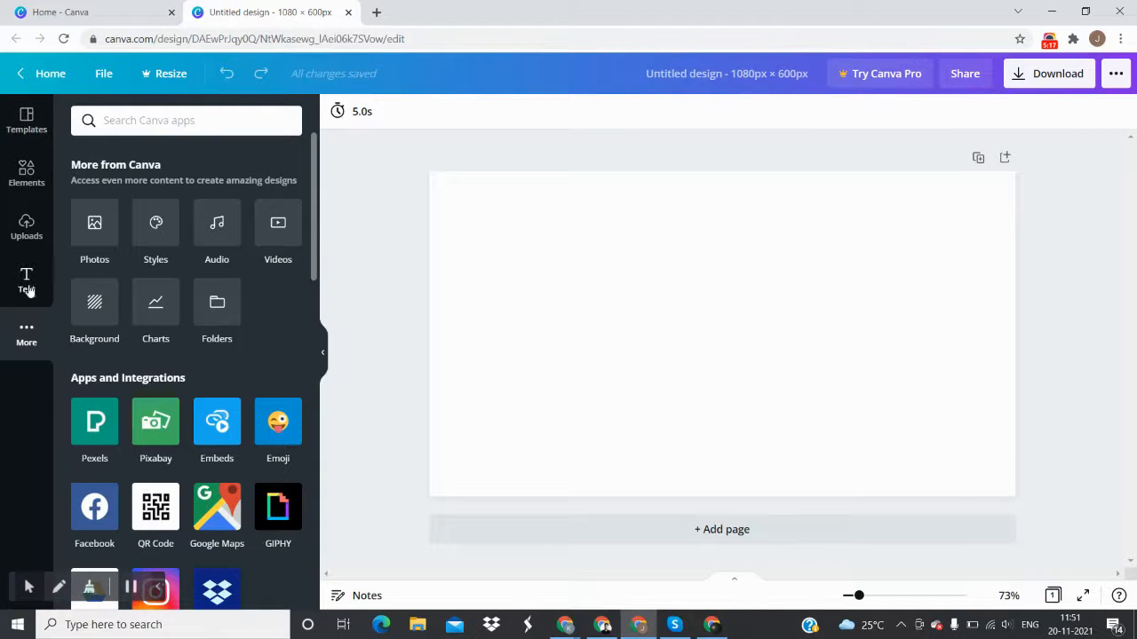
{"action": "left_click", "coordinate": [34, 133]}
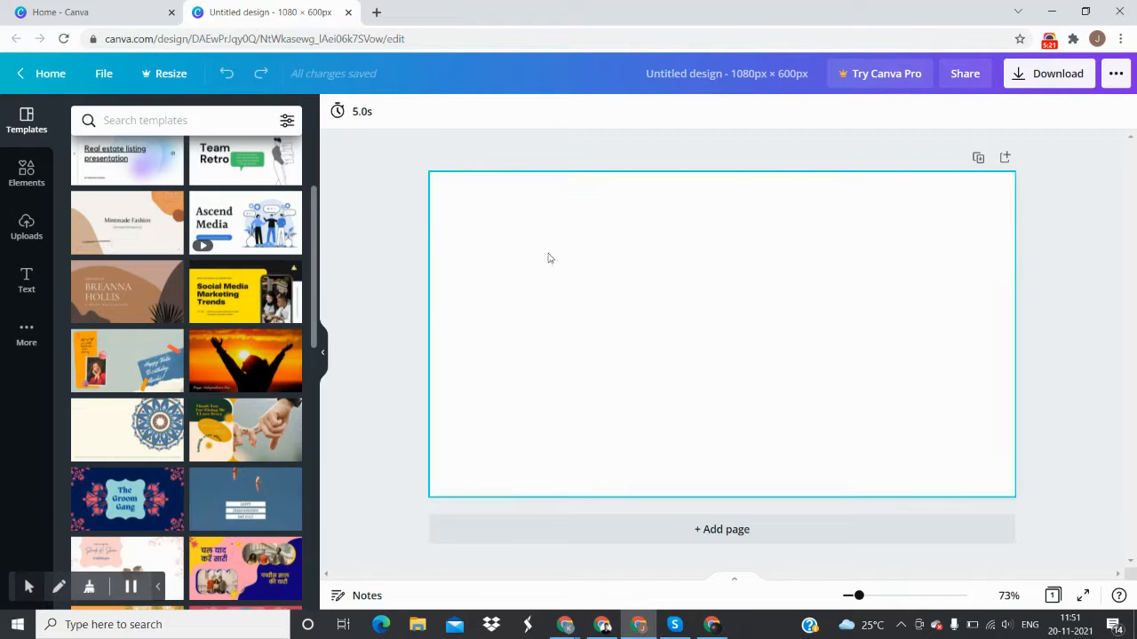
{"action": "scroll", "coordinate": [266, 277], "scroll_direction": "up", "scroll_amount": 2}
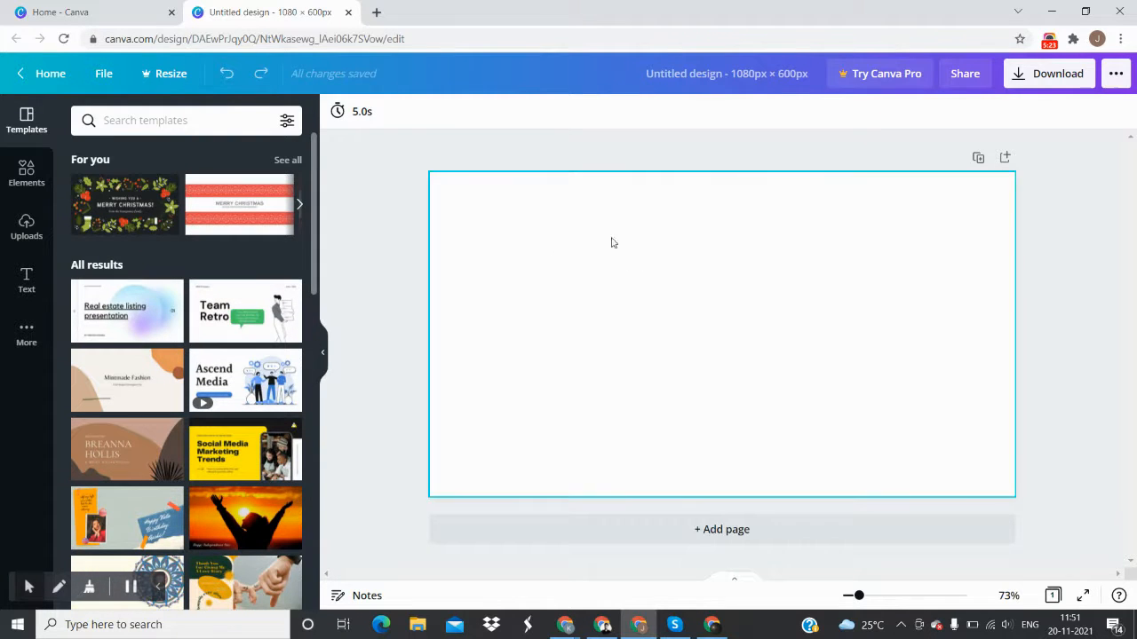
Rename the design as my-first-design and select its blank page
{"action": "left_click", "coordinate": [698, 77]}
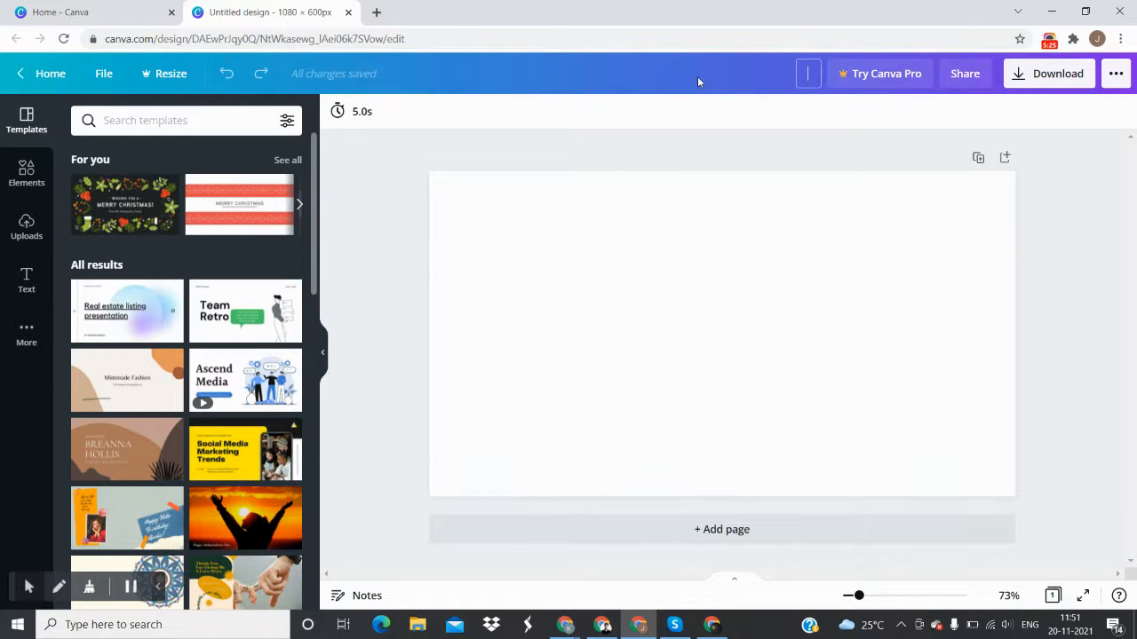
{"action": "type", "text": "my-first-design"}
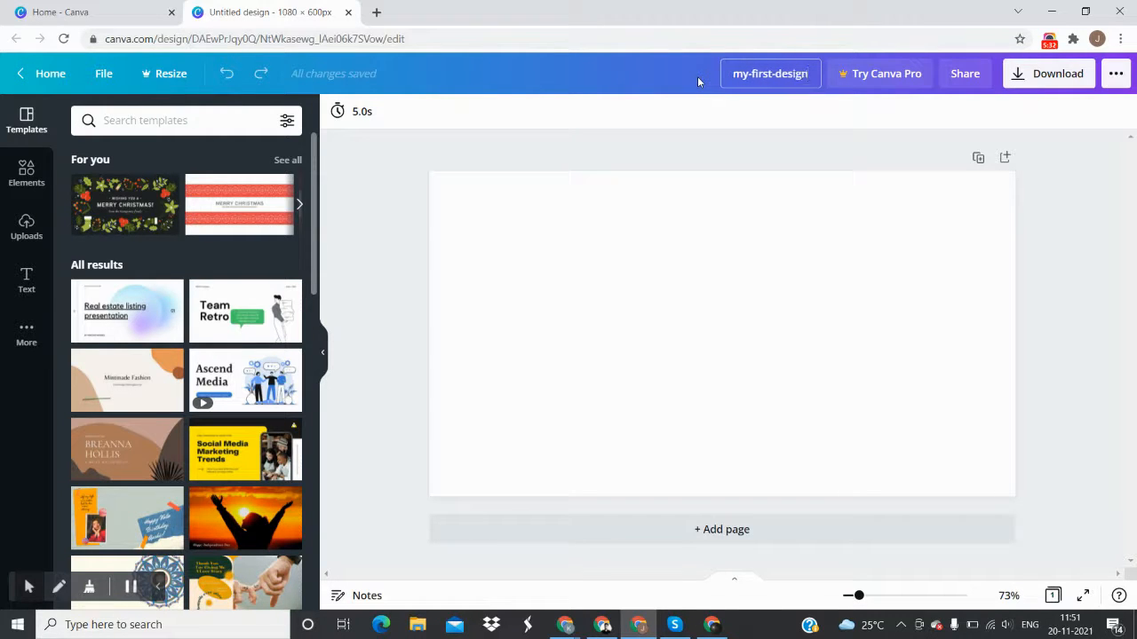
{"action": "key", "text": "Return"}
{"action": "left_click", "coordinate": [797, 184]}
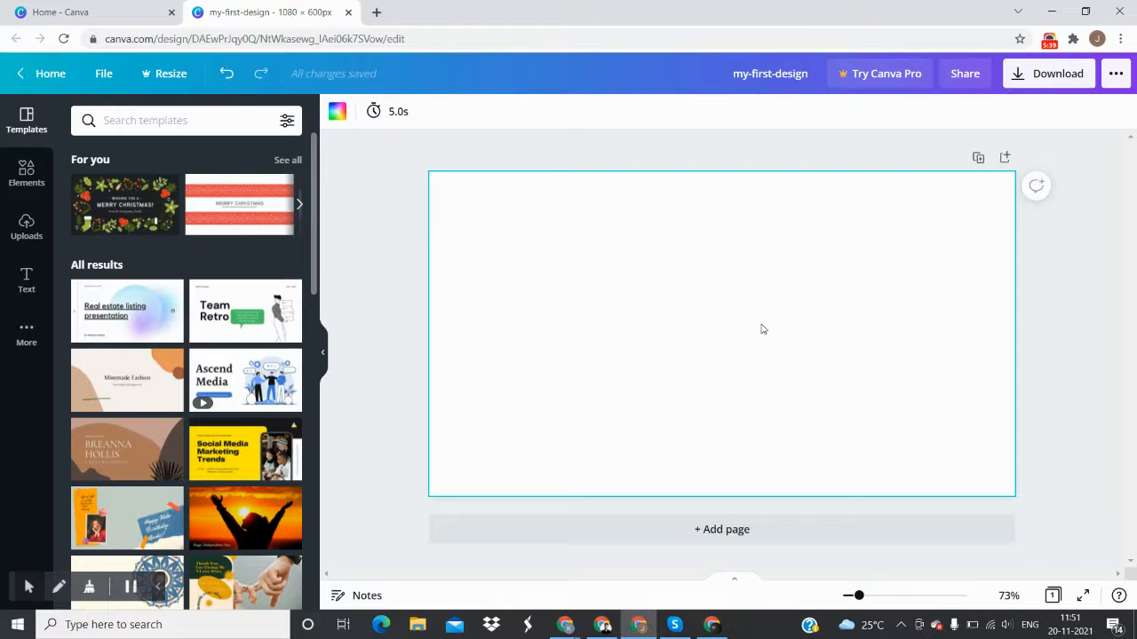
Add a blank second page to the design and delete it again
{"action": "left_click", "coordinate": [1004, 158]}
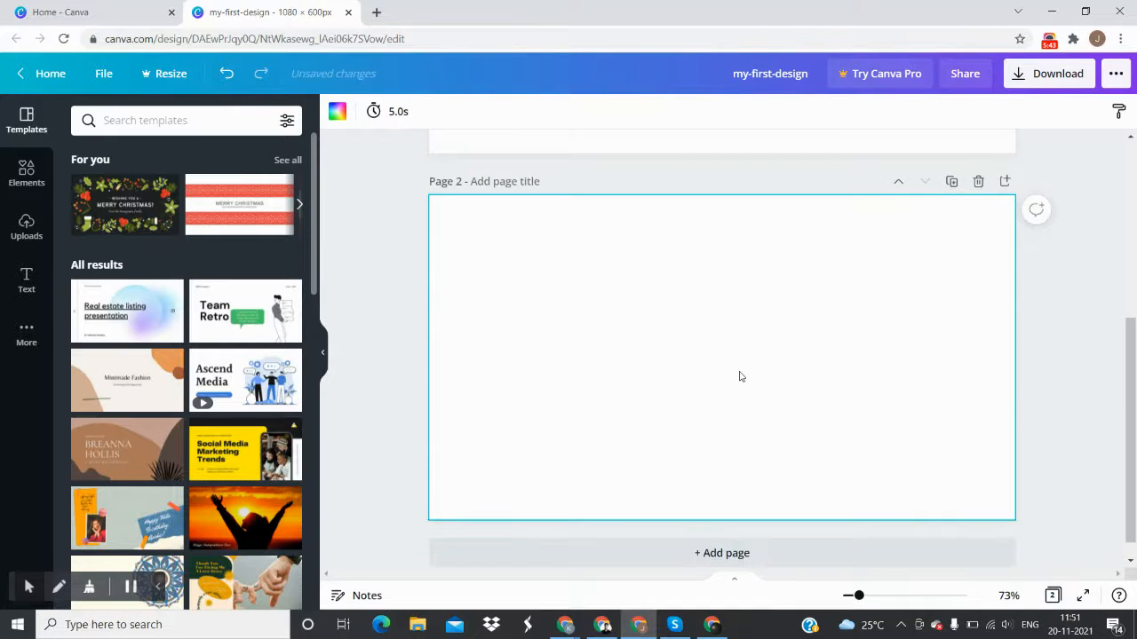
{"action": "scroll", "coordinate": [773, 433], "scroll_direction": "down", "scroll_amount": 2}
{"action": "scroll", "coordinate": [779, 410], "scroll_direction": "up", "scroll_amount": 2}
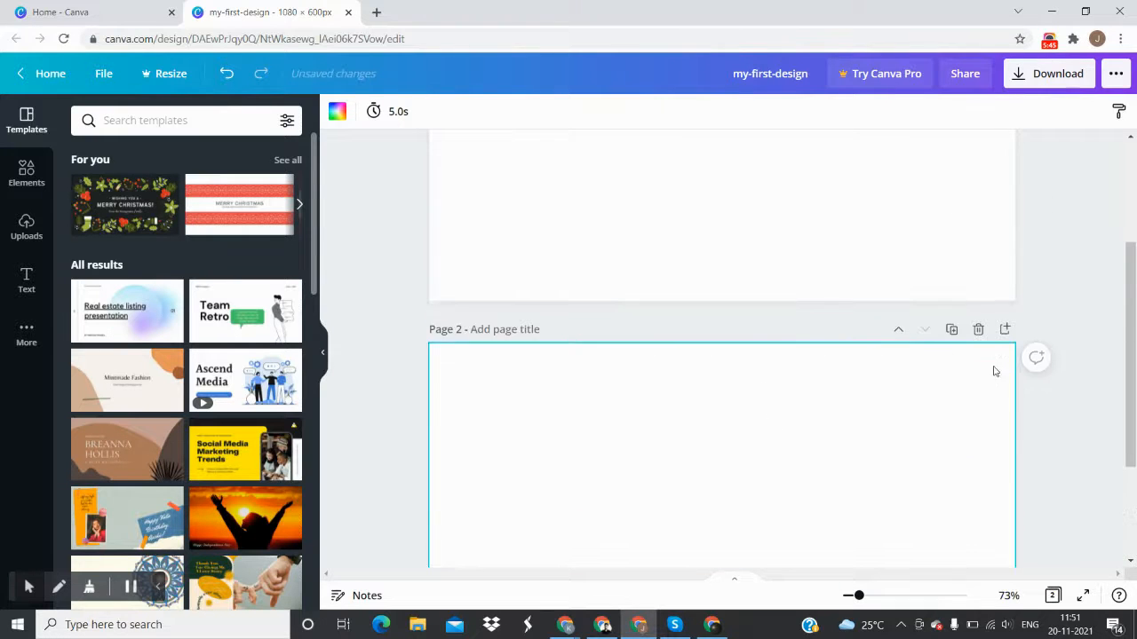
{"action": "left_click", "coordinate": [977, 332]}
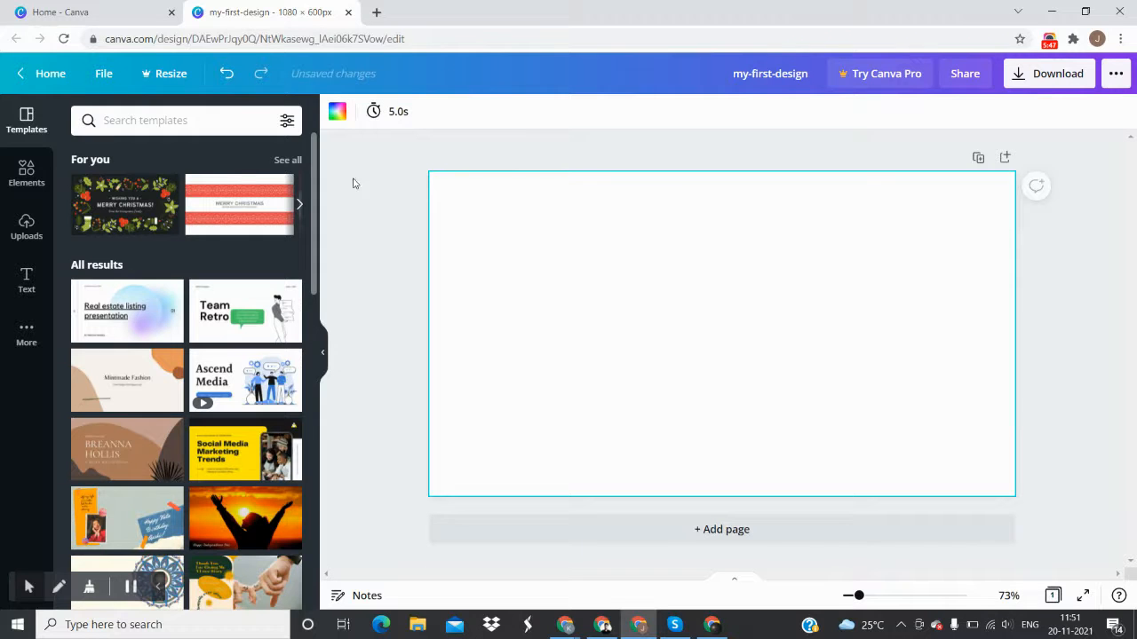
Set the page's background to the dark violet default colour and close the colour palette
{"action": "left_click", "coordinate": [339, 113]}
{"action": "left_click", "coordinate": [285, 365]}
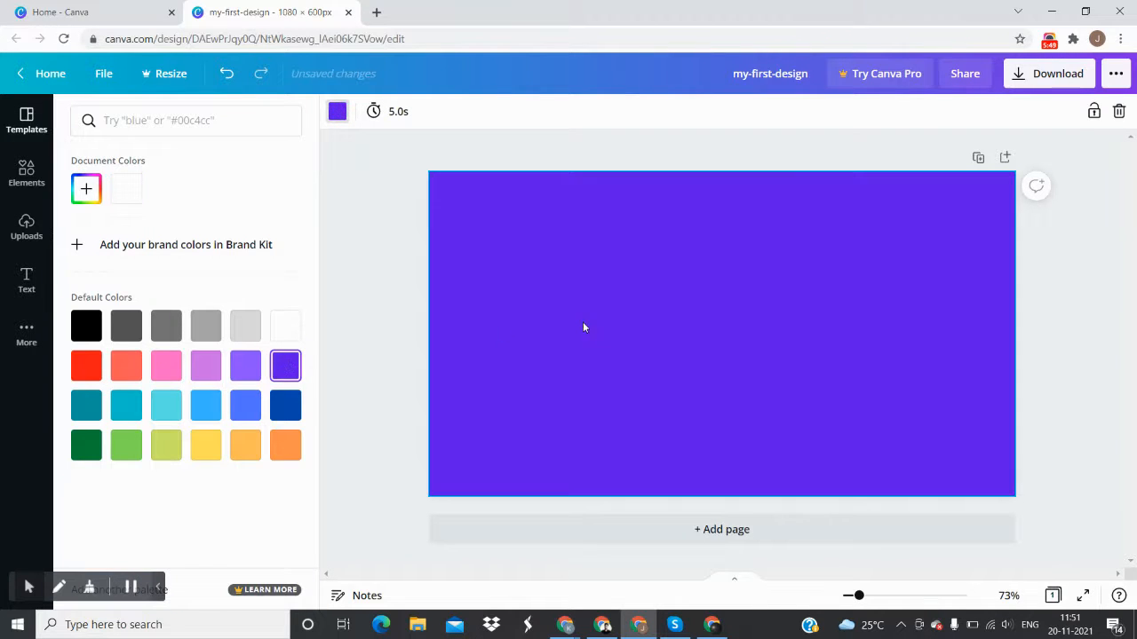
{"action": "left_click", "coordinate": [1043, 219]}
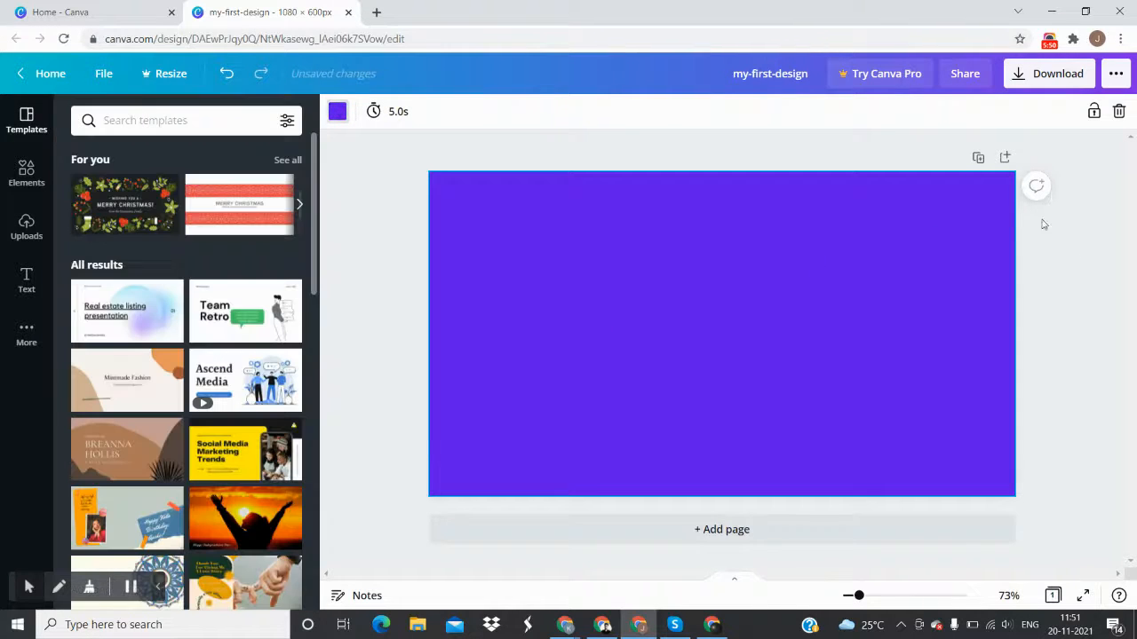
Duplicate the violet page and delete the copy, and repeat this with a newly added page
{"action": "left_click", "coordinate": [978, 159]}
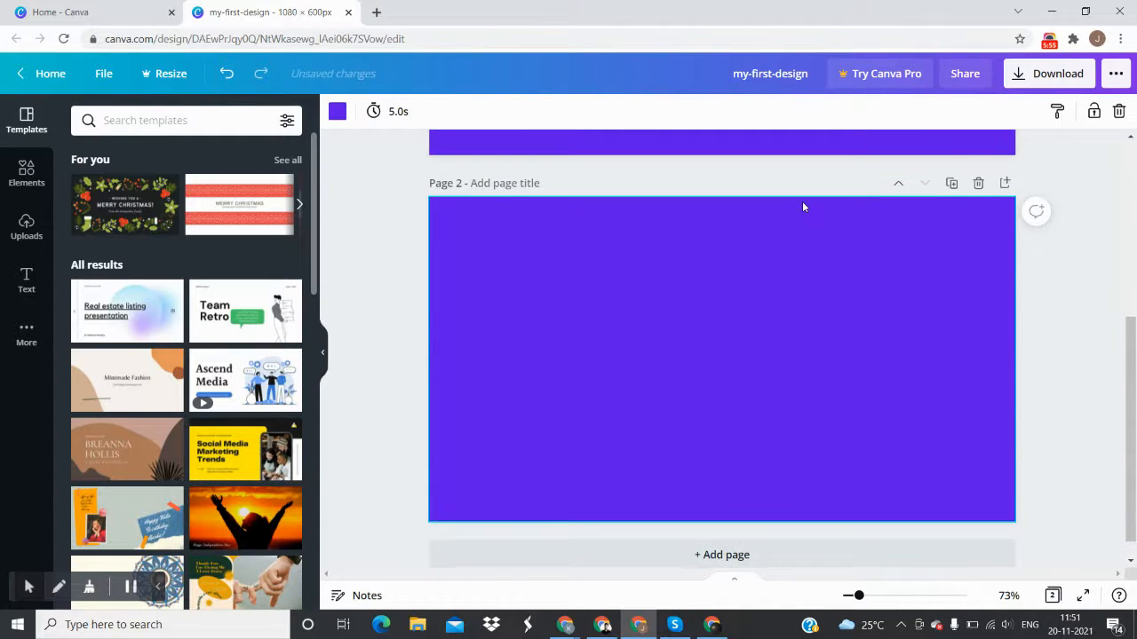
{"action": "scroll", "coordinate": [802, 207], "scroll_direction": "up", "scroll_amount": 2}
{"action": "left_click", "coordinate": [978, 330]}
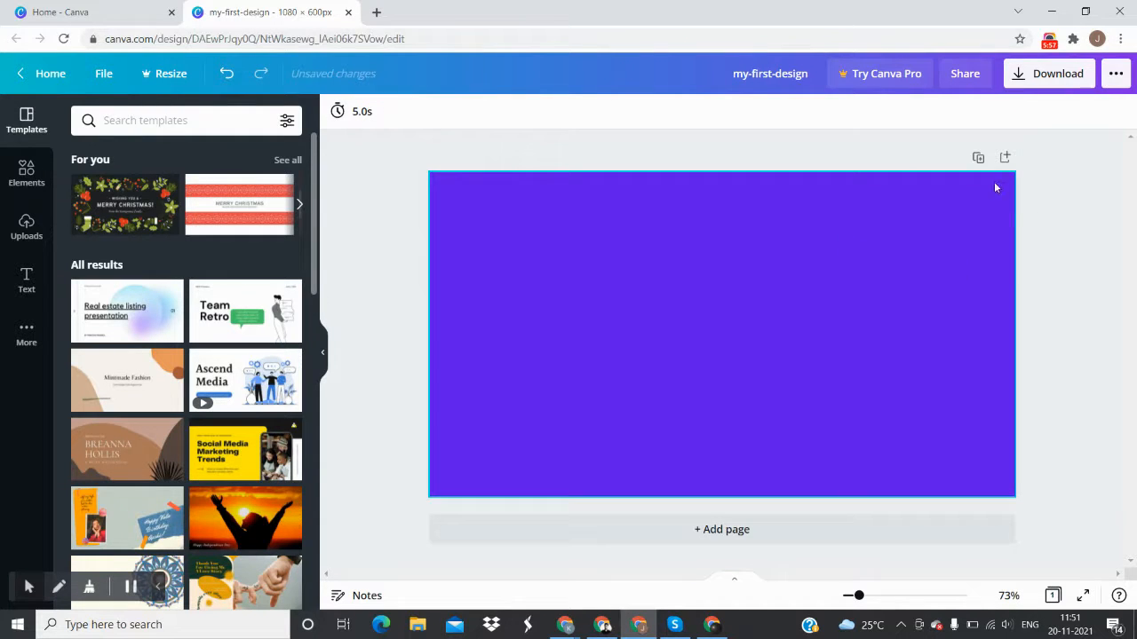
{"action": "left_click", "coordinate": [1004, 157]}
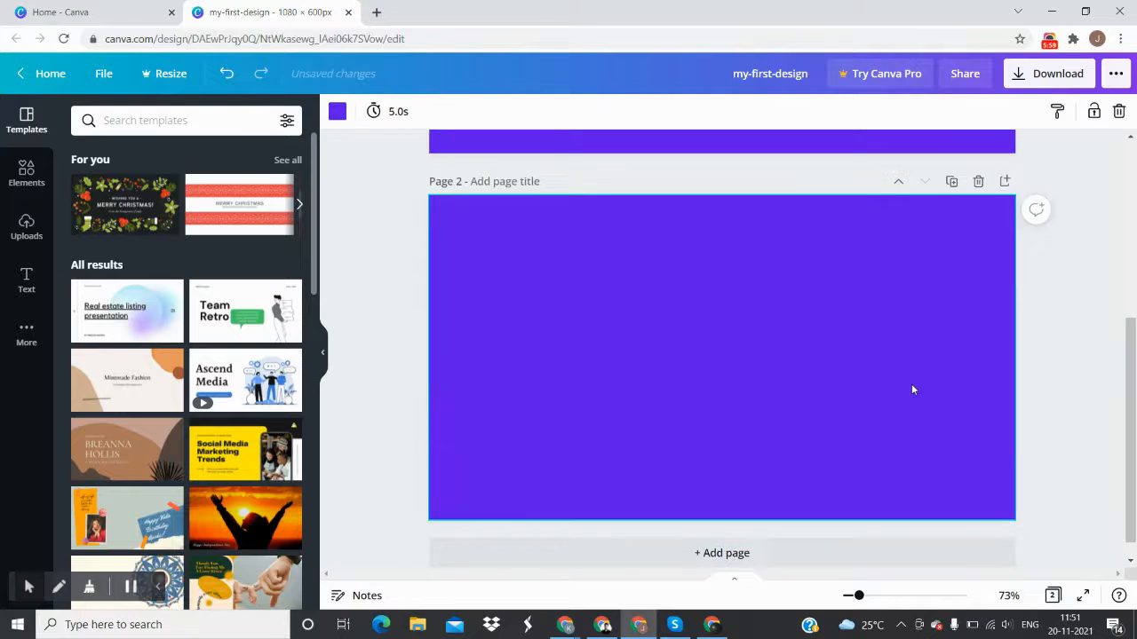
{"action": "scroll", "coordinate": [879, 370], "scroll_direction": "up", "scroll_amount": 3}
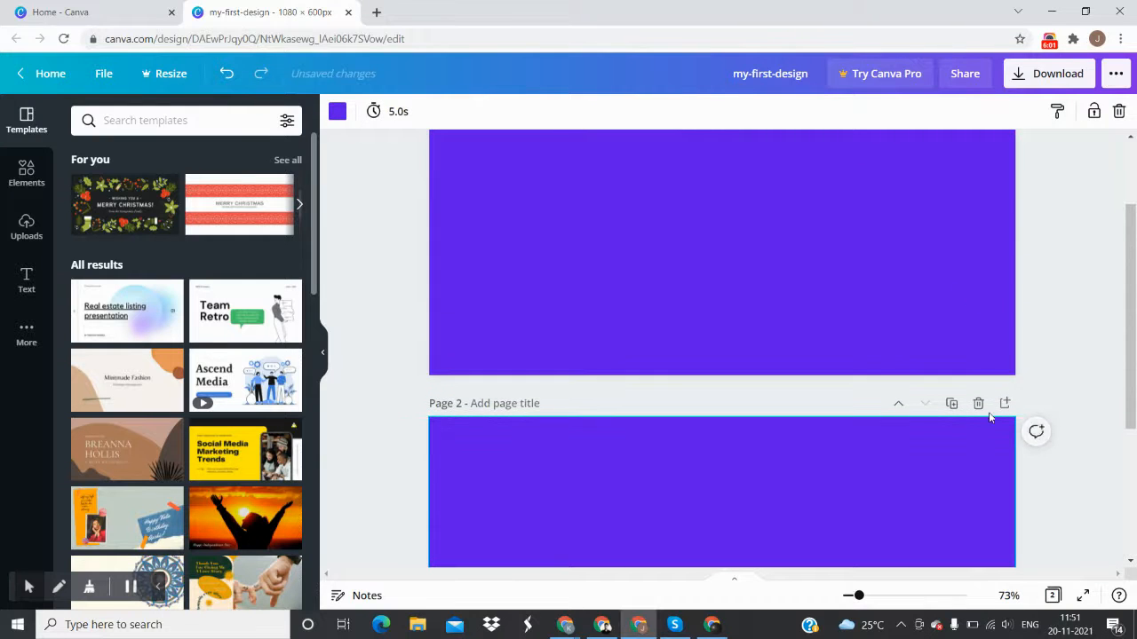
{"action": "left_click", "coordinate": [978, 403]}
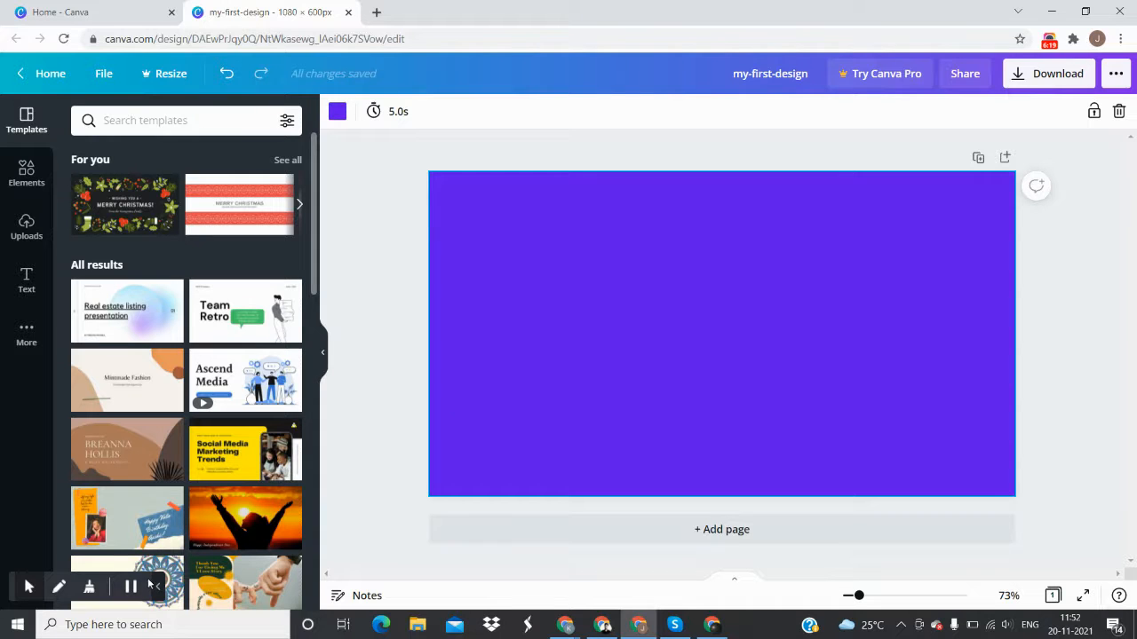
Remove the violet background from the page
{"action": "key", "text": "Delete"}
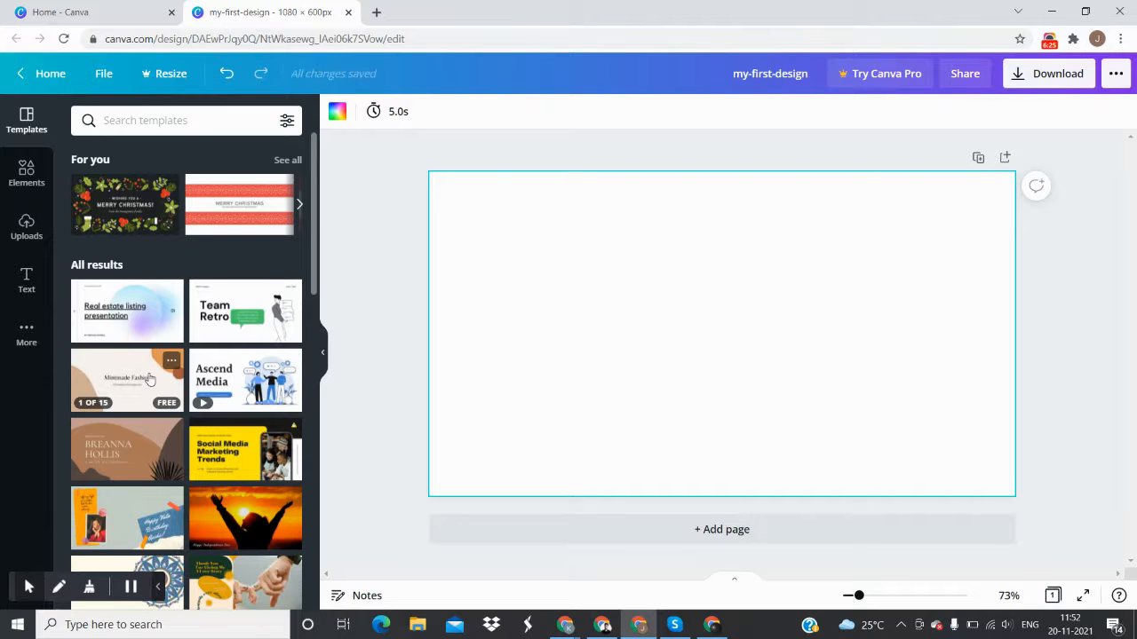
{"action": "scroll", "coordinate": [230, 402], "scroll_direction": "down", "scroll_amount": 2}
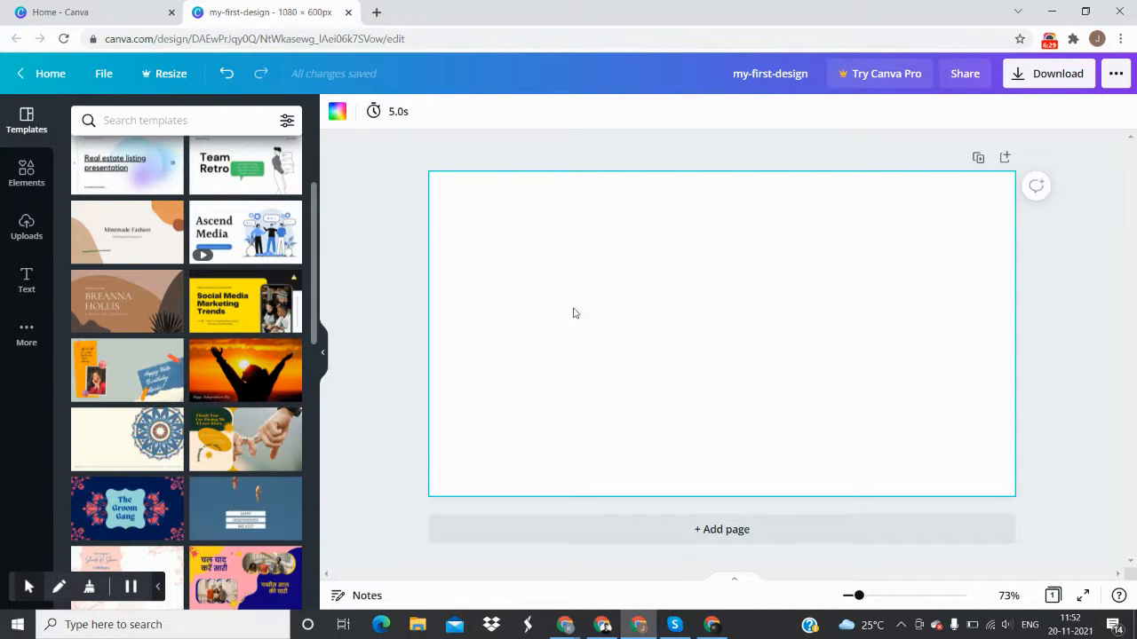
Try the custom cyan #1BD5E1 as the page background, mixed in the colour picker, and remove it again
{"action": "left_click", "coordinate": [336, 113]}
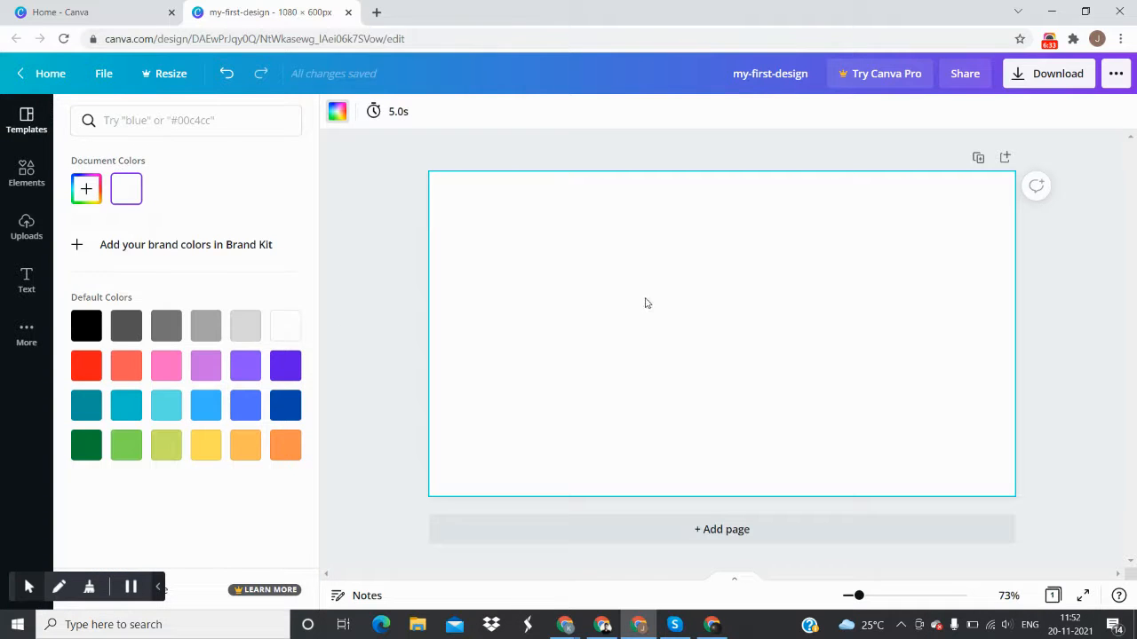
{"action": "left_click", "coordinate": [336, 113]}
{"action": "left_click", "coordinate": [337, 113]}
{"action": "left_click", "coordinate": [95, 189]}
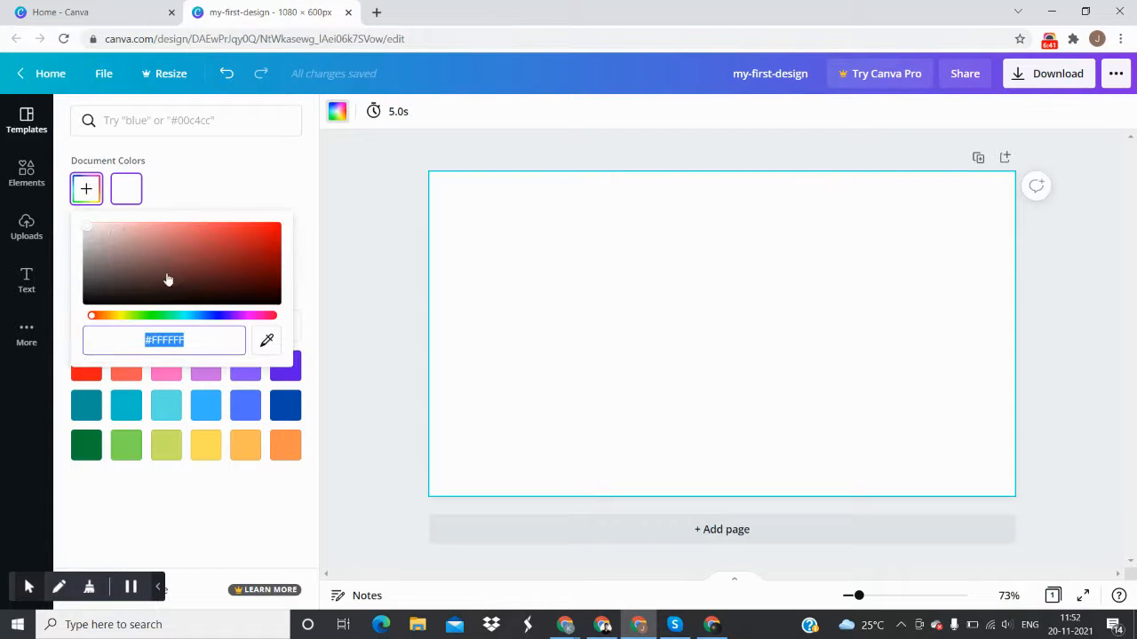
{"action": "left_click", "coordinate": [185, 315]}
{"action": "left_click", "coordinate": [201, 253]}
{"action": "left_click", "coordinate": [236, 257]}
{"action": "left_click_drag", "start_coordinate": [236, 257], "coordinate": [136, 240]}
{"action": "left_click_drag", "start_coordinate": [207, 277], "coordinate": [257, 231]}
{"action": "left_click", "coordinate": [200, 339]}
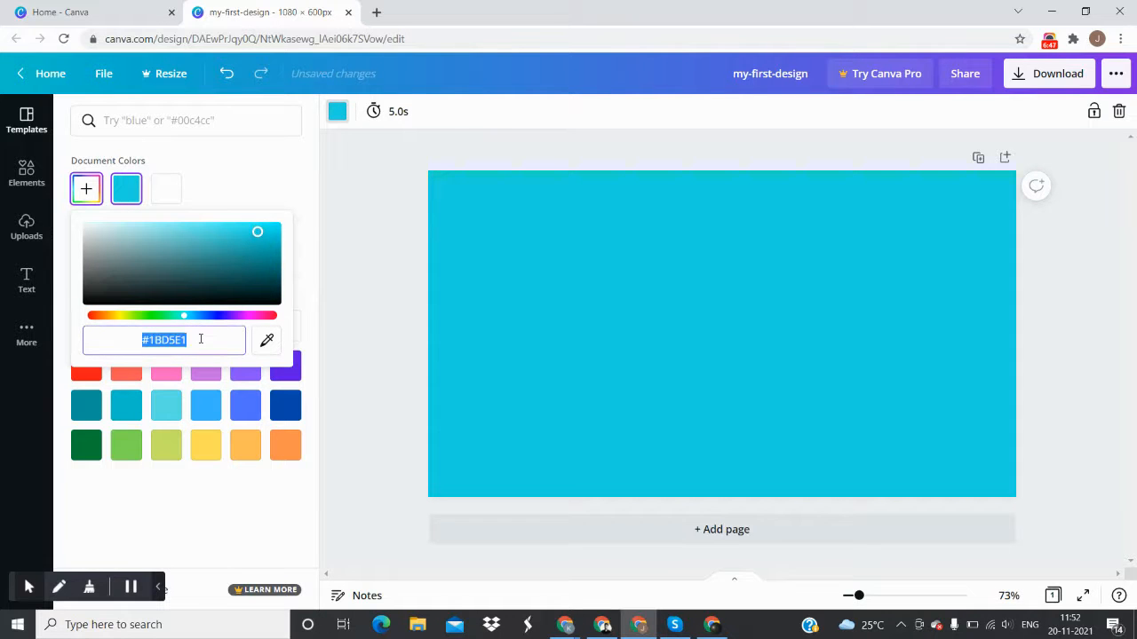
{"action": "key", "text": "BackSpace"}
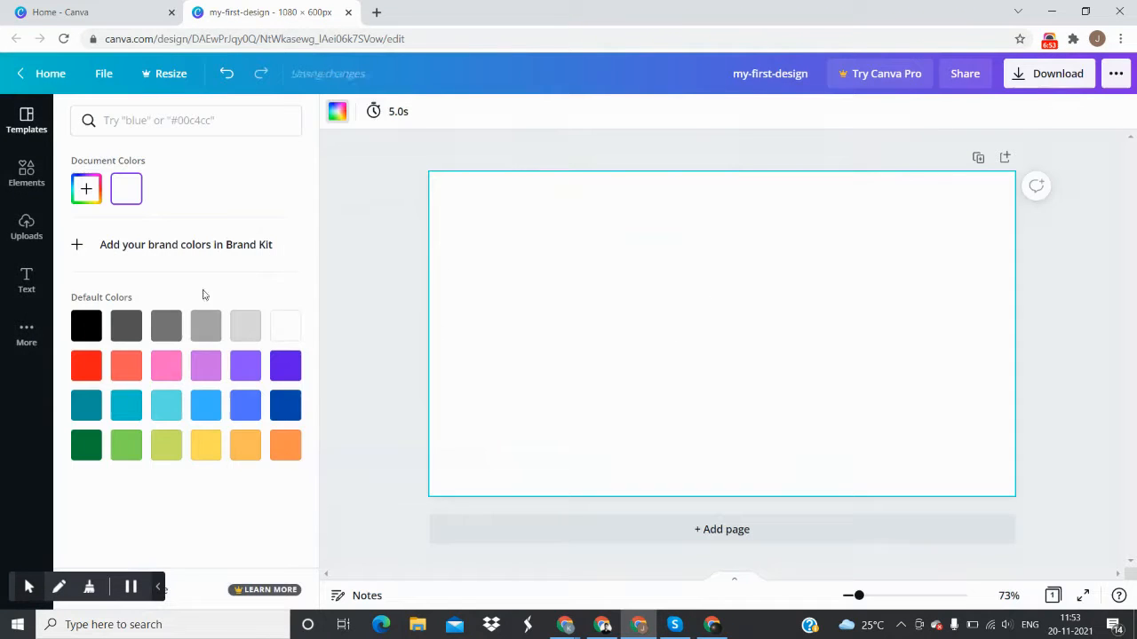
Set the page background to the custom hex colour #FF6600 and close the colour palette
{"action": "left_click", "coordinate": [86, 205]}
{"action": "left_click", "coordinate": [183, 340]}
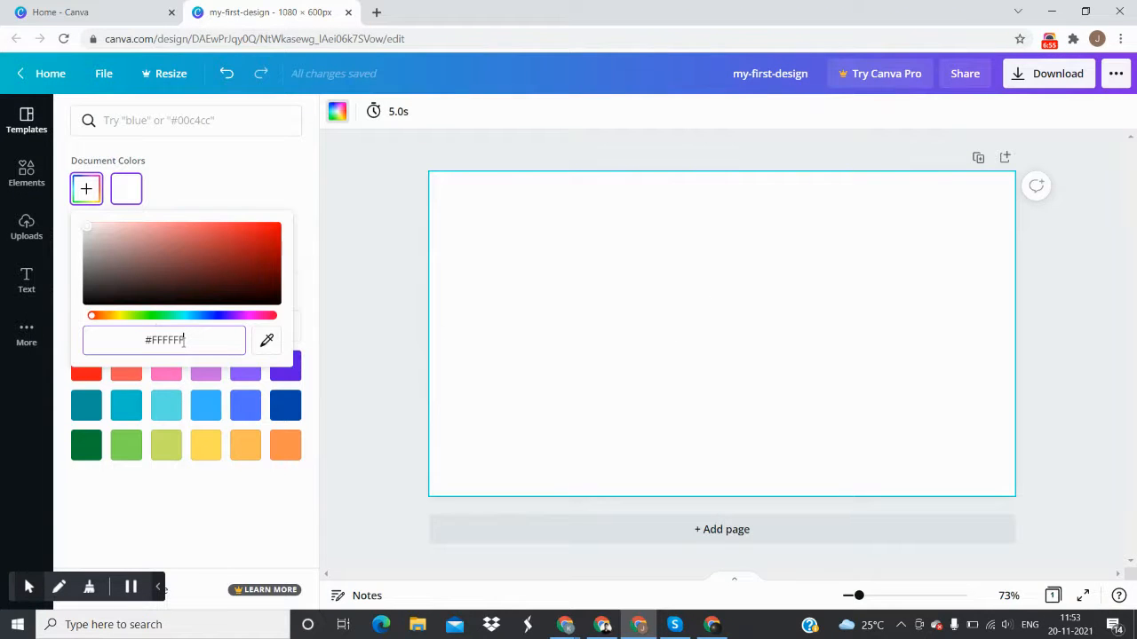
{"action": "key", "text": "BackSpace"}
{"action": "key", "text": "BackSpace"}
{"action": "key", "text": "BackSpace"}
{"action": "key", "text": "BackSpace"}
{"action": "key", "text": "BackSpace"}
{"action": "key", "text": "BackSpace"}
{"action": "type", "text": "FF6600"}
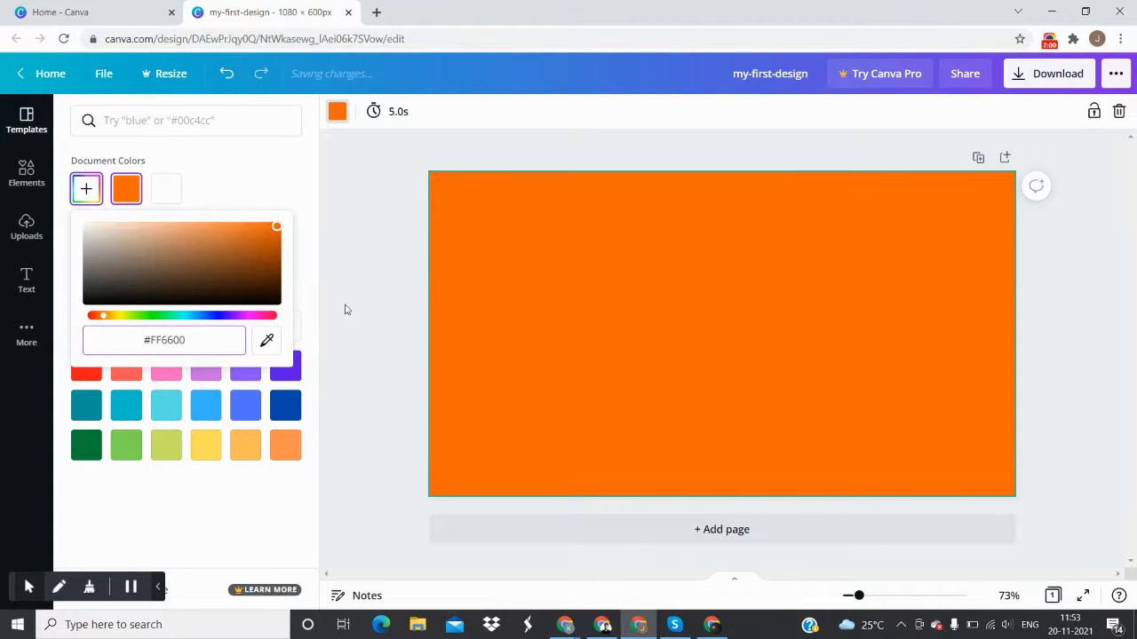
{"action": "left_click", "coordinate": [751, 272]}
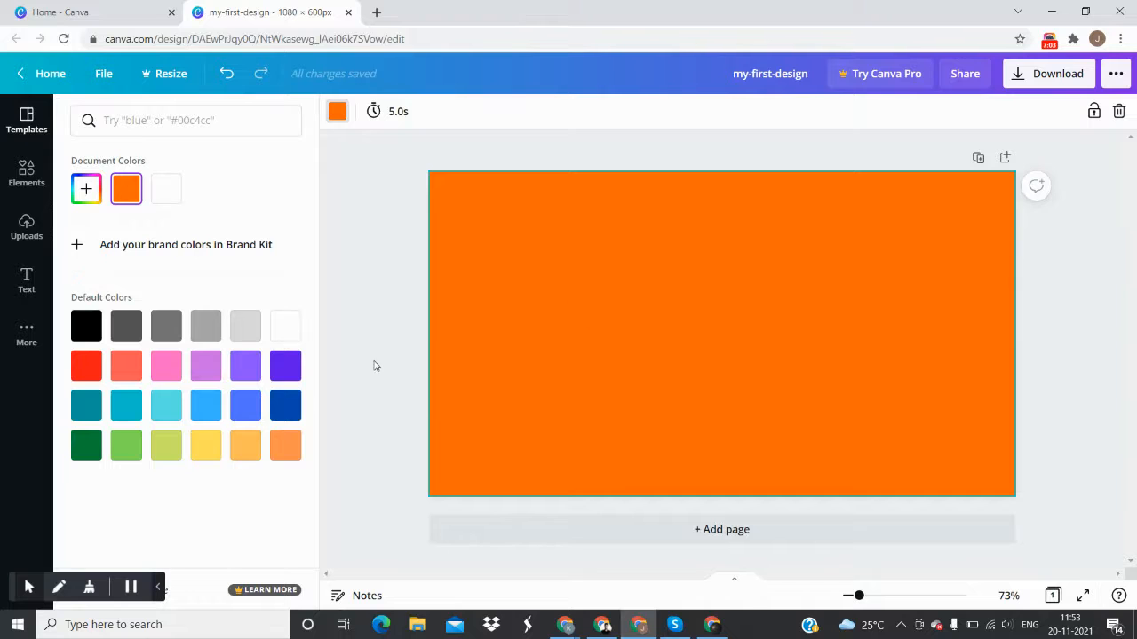
{"action": "left_click", "coordinate": [96, 194]}
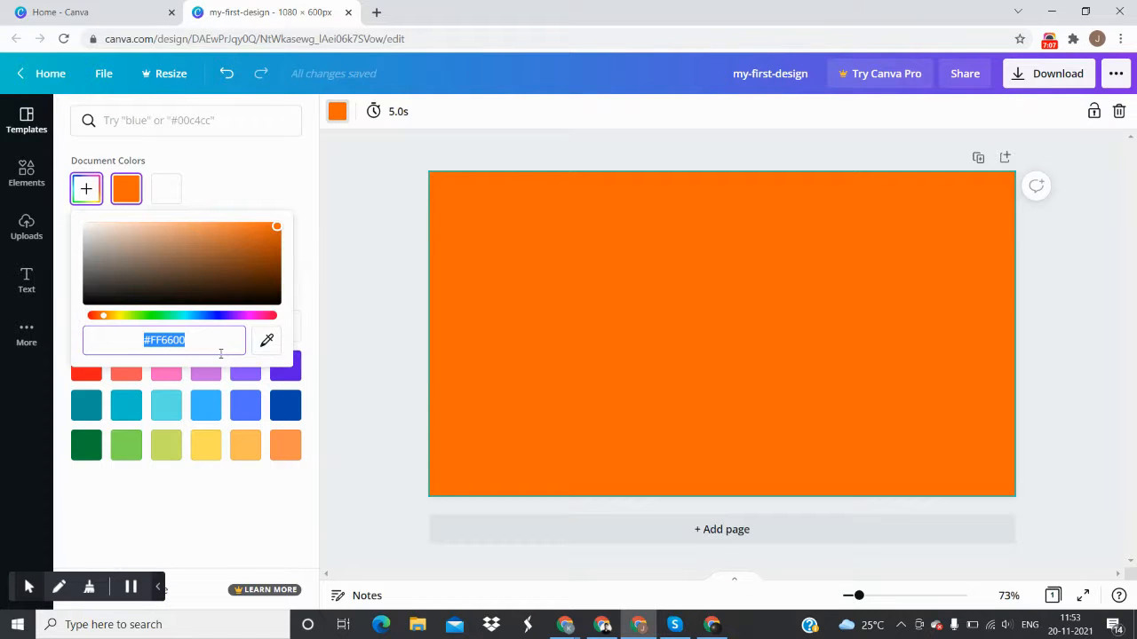
{"action": "left_click", "coordinate": [451, 222]}
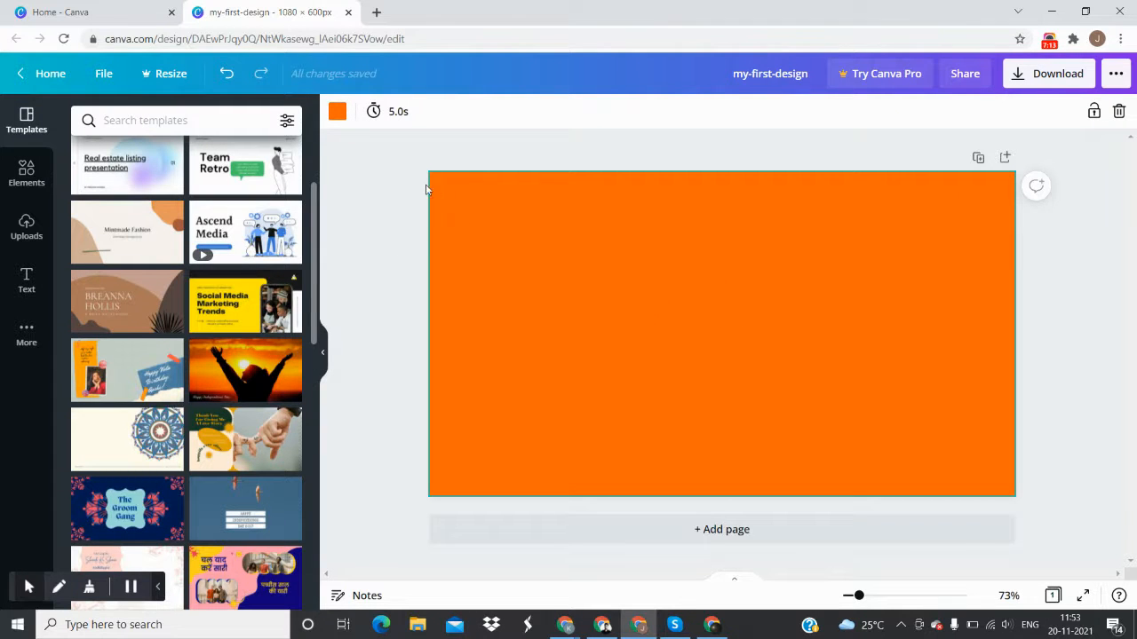
Search the elements library for "team" and look through the results
{"action": "left_click", "coordinate": [49, 180]}
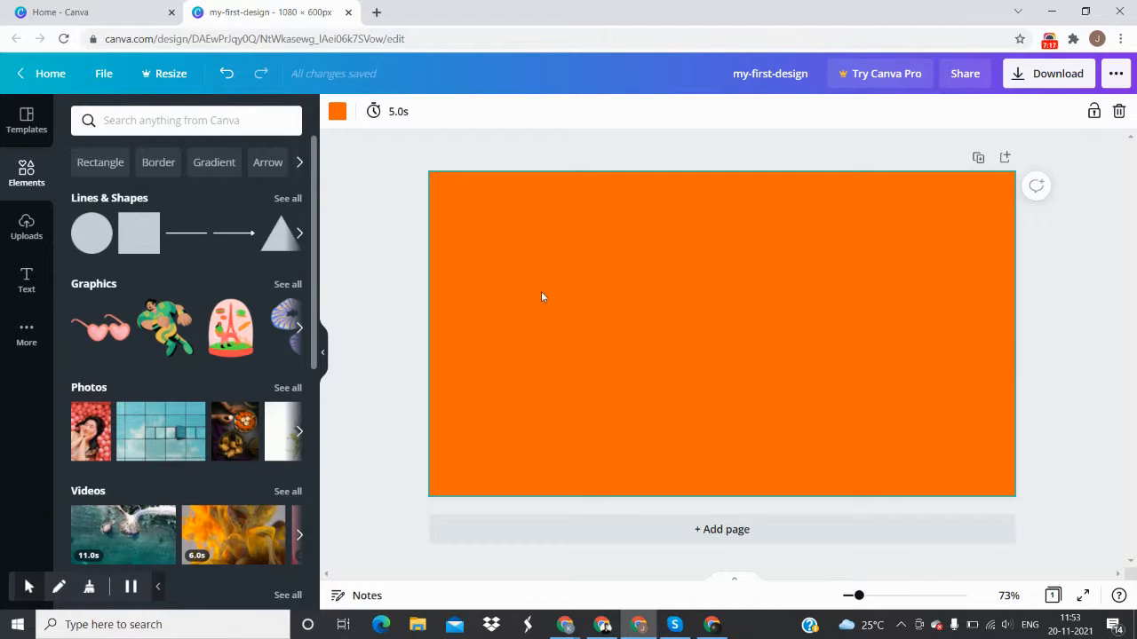
{"action": "left_click", "coordinate": [144, 122]}
{"action": "type", "text": "team"}
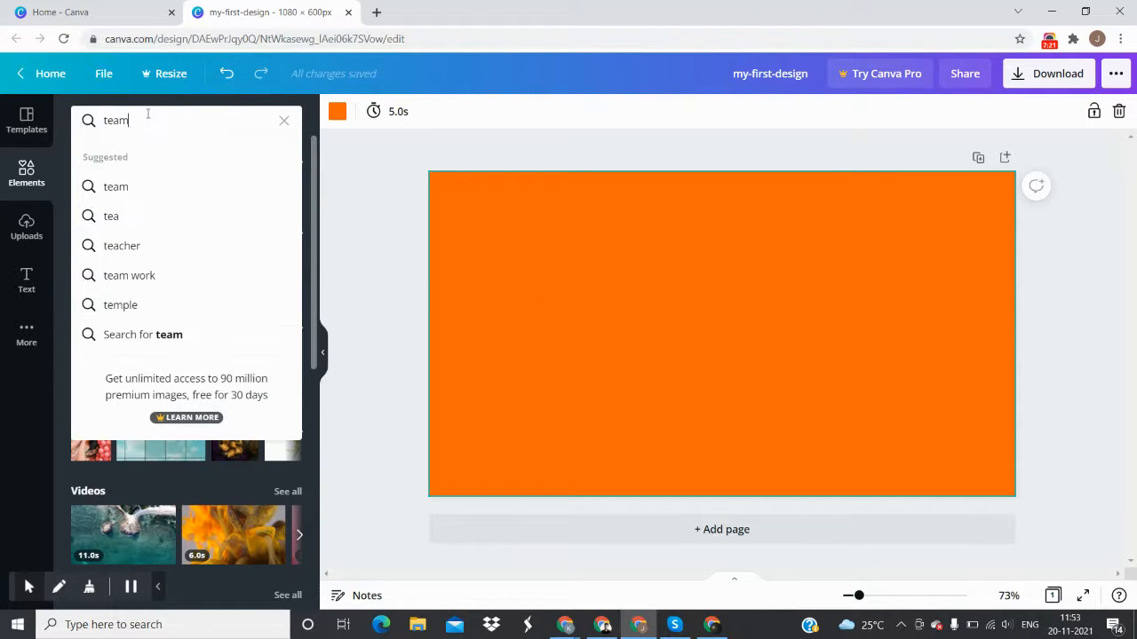
{"action": "key", "text": "Return"}
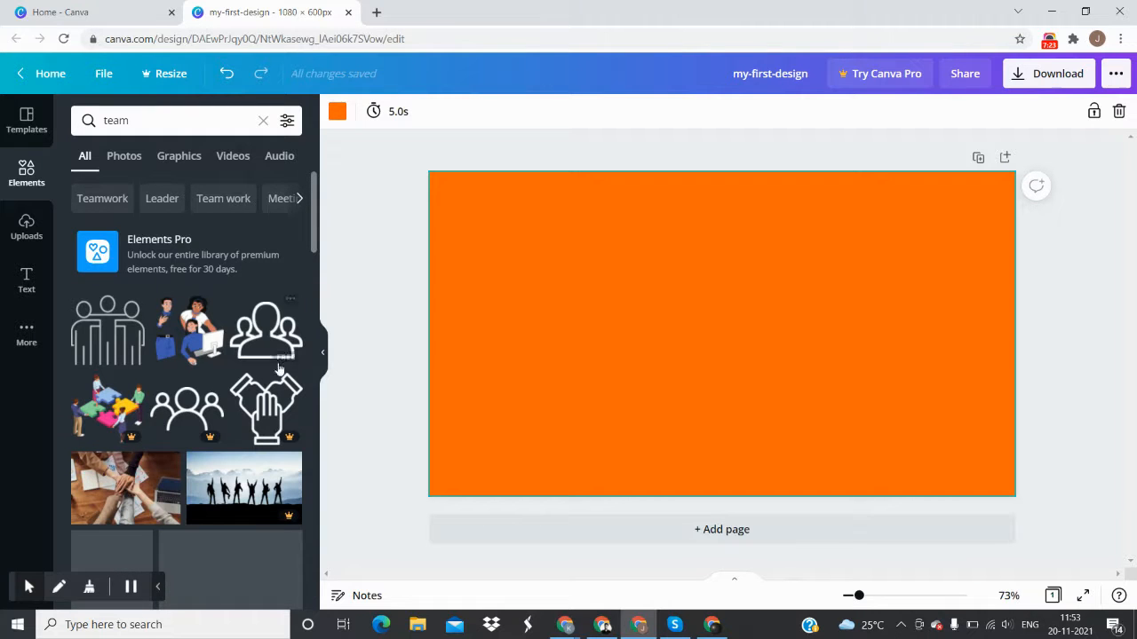
{"action": "scroll", "coordinate": [272, 427], "scroll_direction": "down", "scroll_amount": 2}
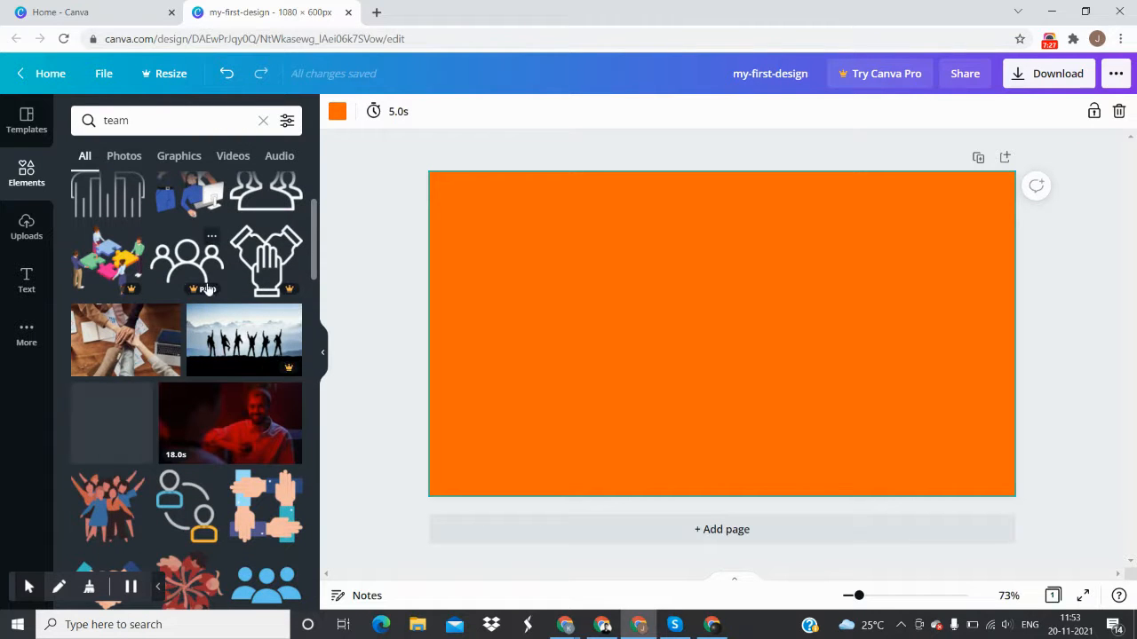
{"action": "scroll", "coordinate": [188, 335], "scroll_direction": "down", "scroll_amount": 2}
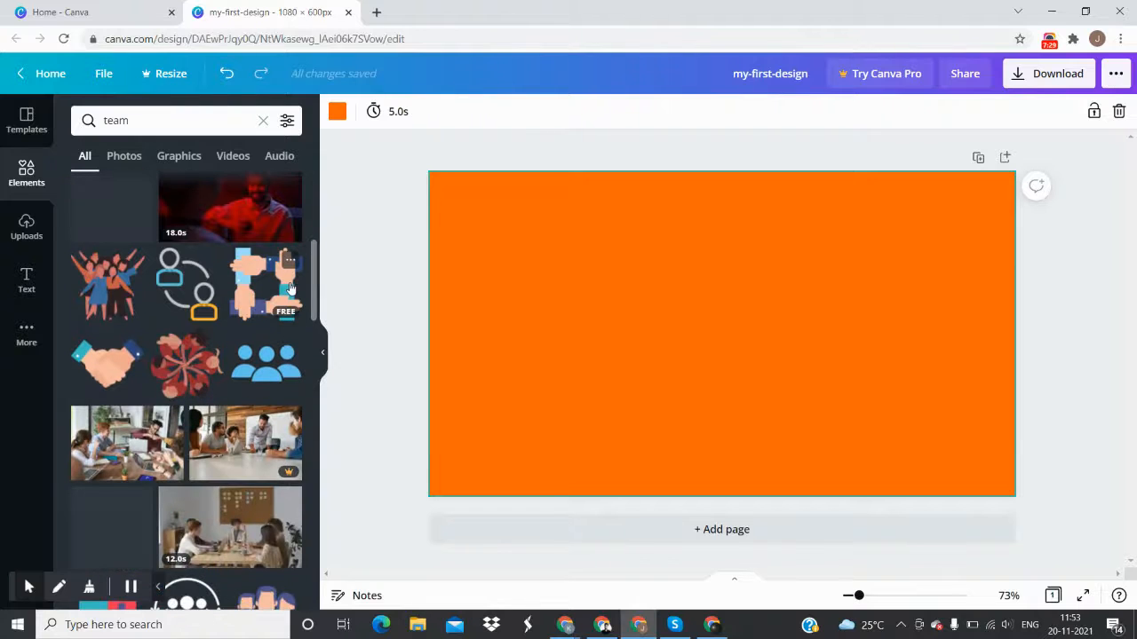
Add the graphic of four interlocked hands to the page and delete it again
{"action": "left_click", "coordinate": [265, 287]}
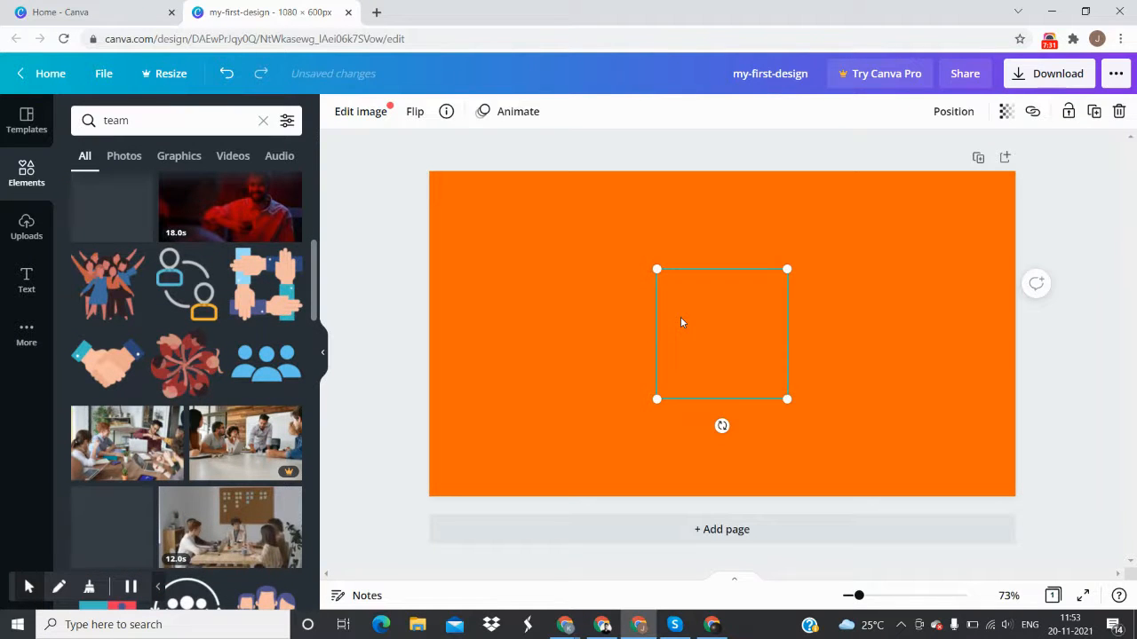
{"action": "key", "text": "Delete"}
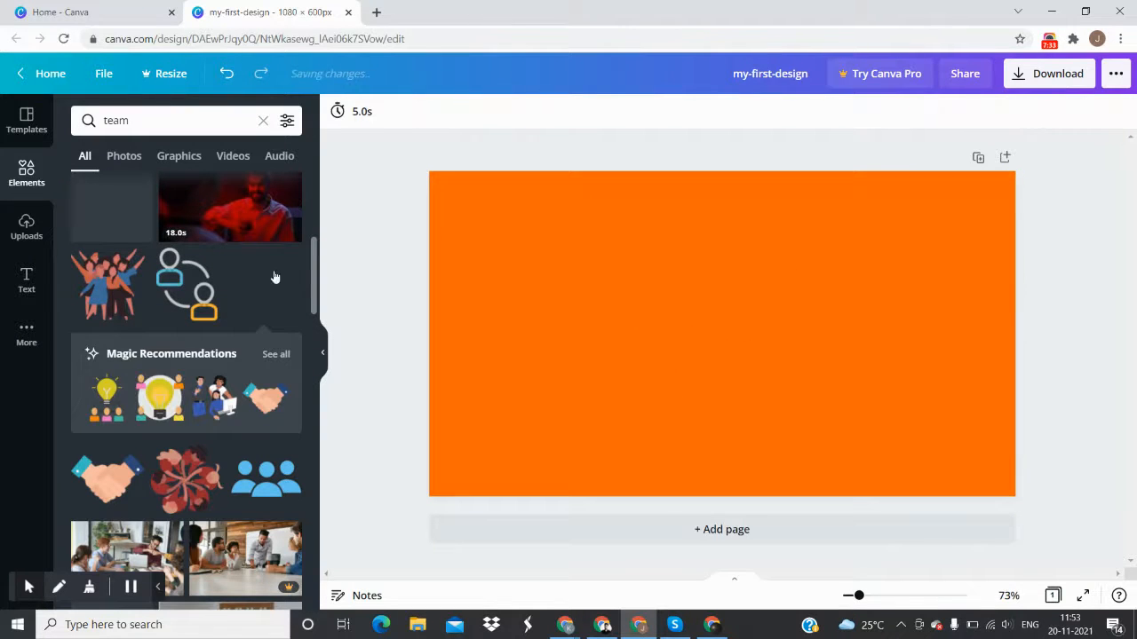
Add the cheering group illustration, move it to the page's right half and enlarge it
{"action": "left_click", "coordinate": [125, 290]}
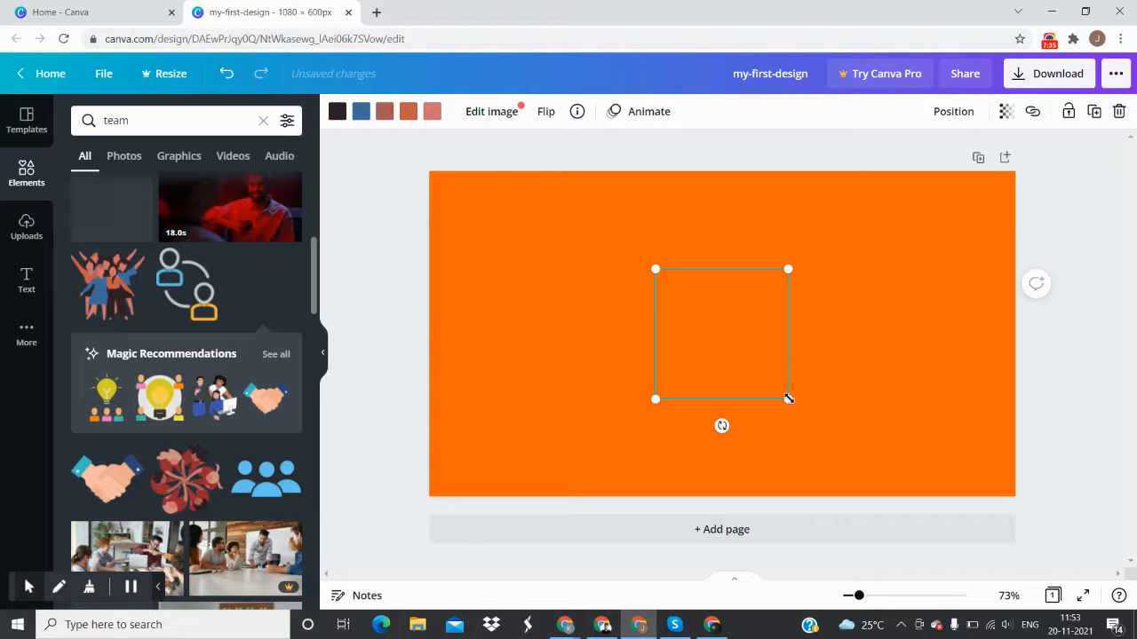
{"action": "left_click_drag", "start_coordinate": [737, 354], "coordinate": [840, 317]}
{"action": "left_click_drag", "start_coordinate": [885, 372], "coordinate": [846, 329]}
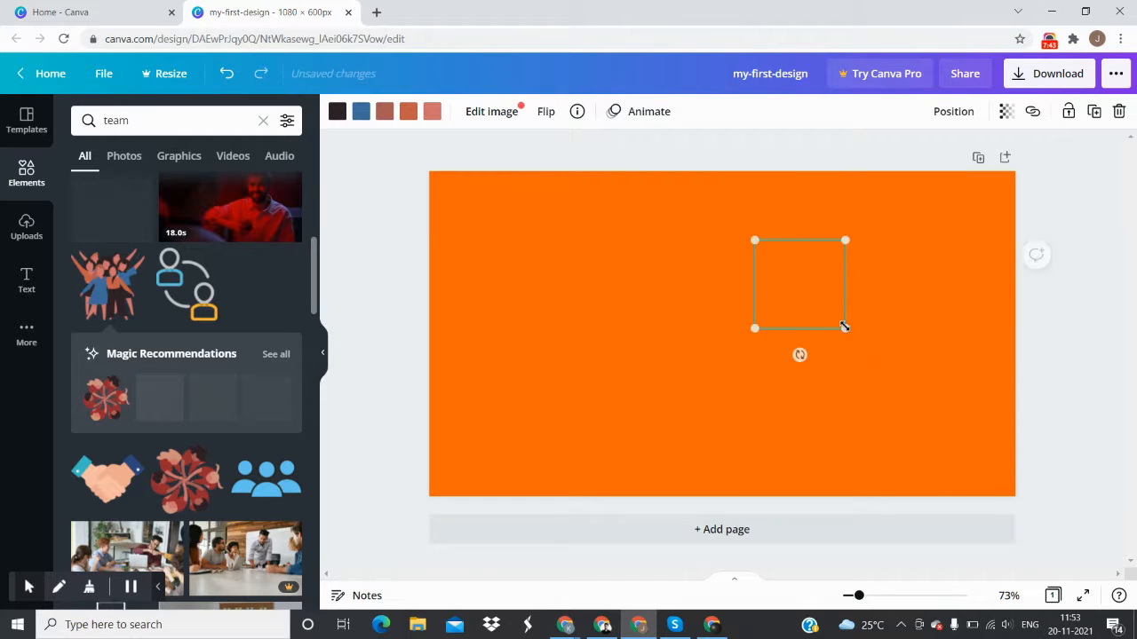
{"action": "left_click", "coordinate": [661, 282]}
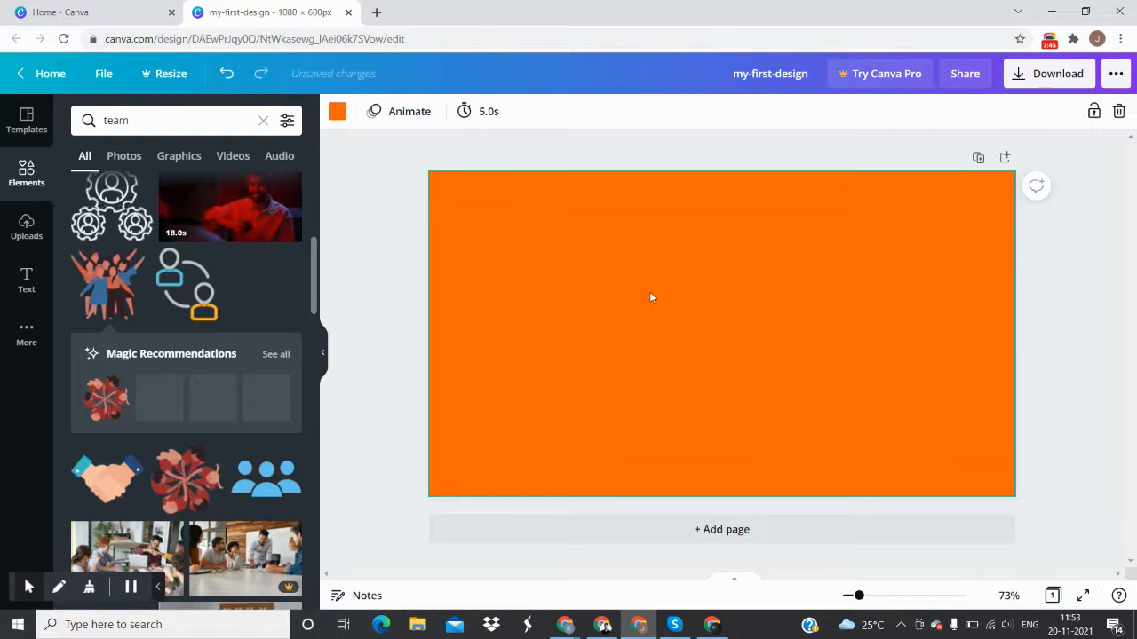
{"action": "left_click", "coordinate": [824, 295]}
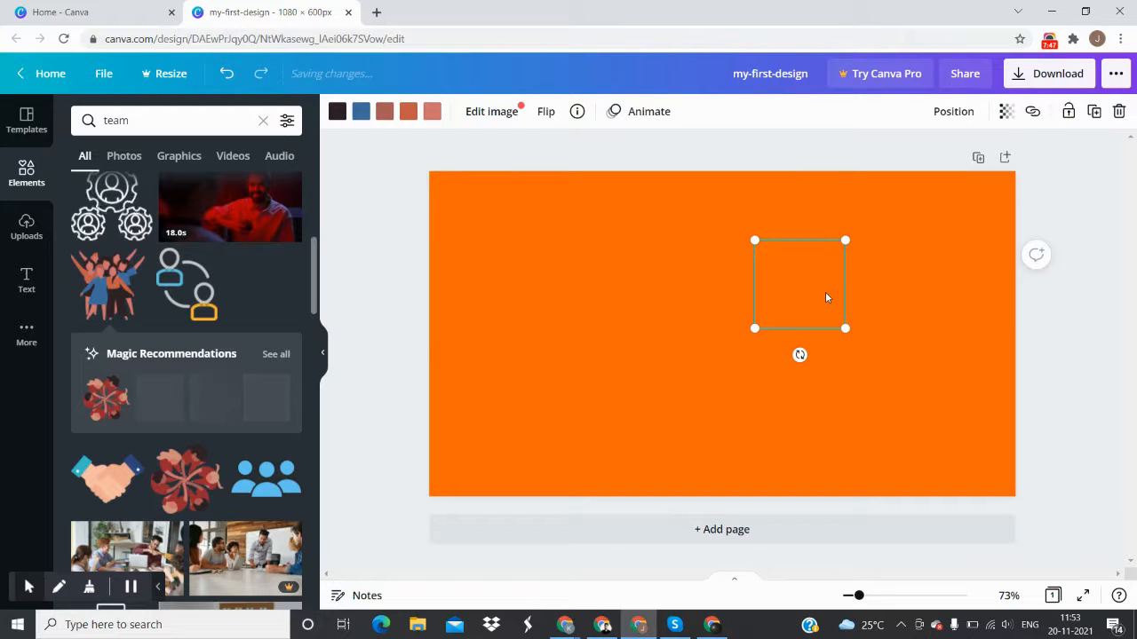
{"action": "left_click_drag", "start_coordinate": [845, 329], "coordinate": [929, 411]}
Change the page background to the medium-light grey default colour
{"action": "left_click", "coordinate": [513, 285]}
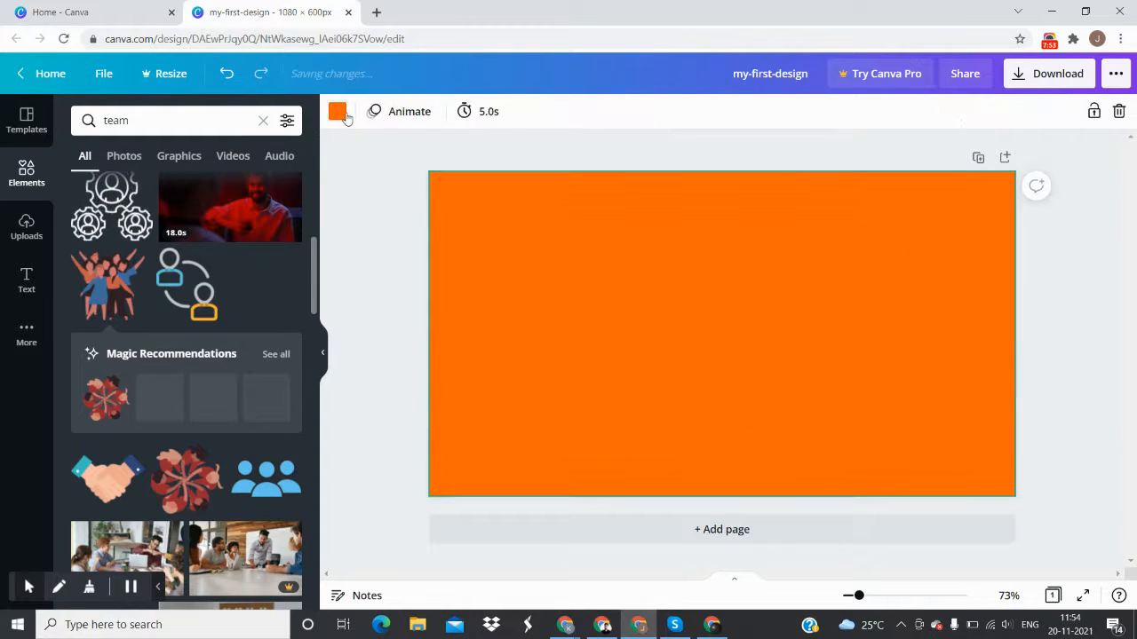
{"action": "left_click", "coordinate": [337, 111]}
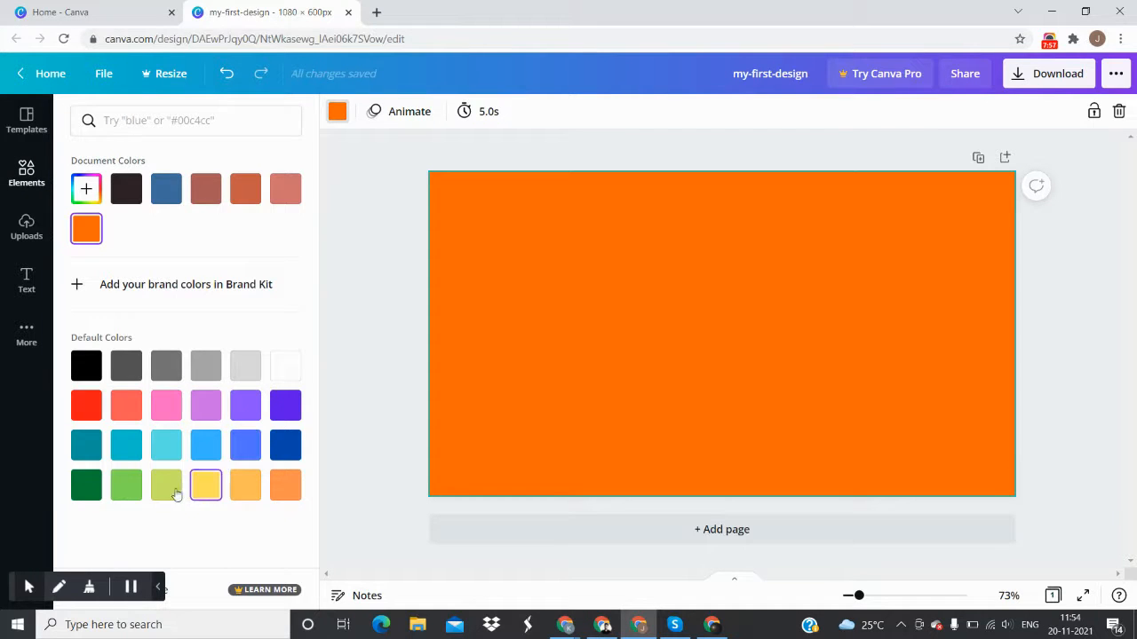
{"action": "left_click", "coordinate": [205, 365]}
Move the cheering group illustration to the left half of the grey page and deselect it
{"action": "left_click", "coordinate": [770, 319]}
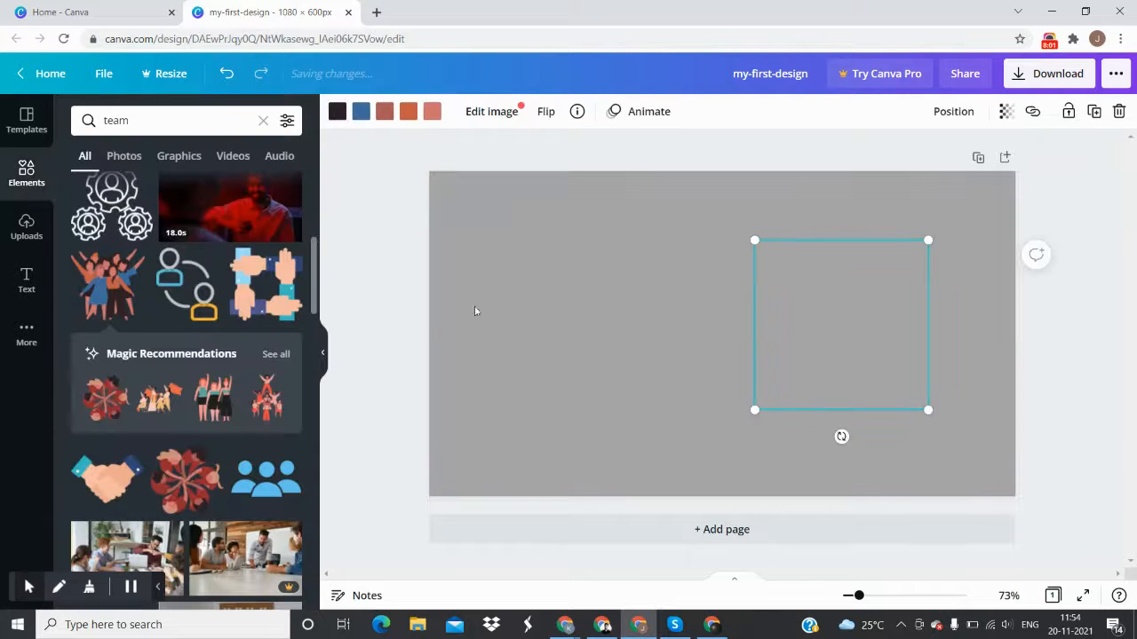
{"action": "left_click_drag", "start_coordinate": [779, 327], "coordinate": [650, 327]}
{"action": "left_click_drag", "start_coordinate": [562, 323], "coordinate": [541, 328]}
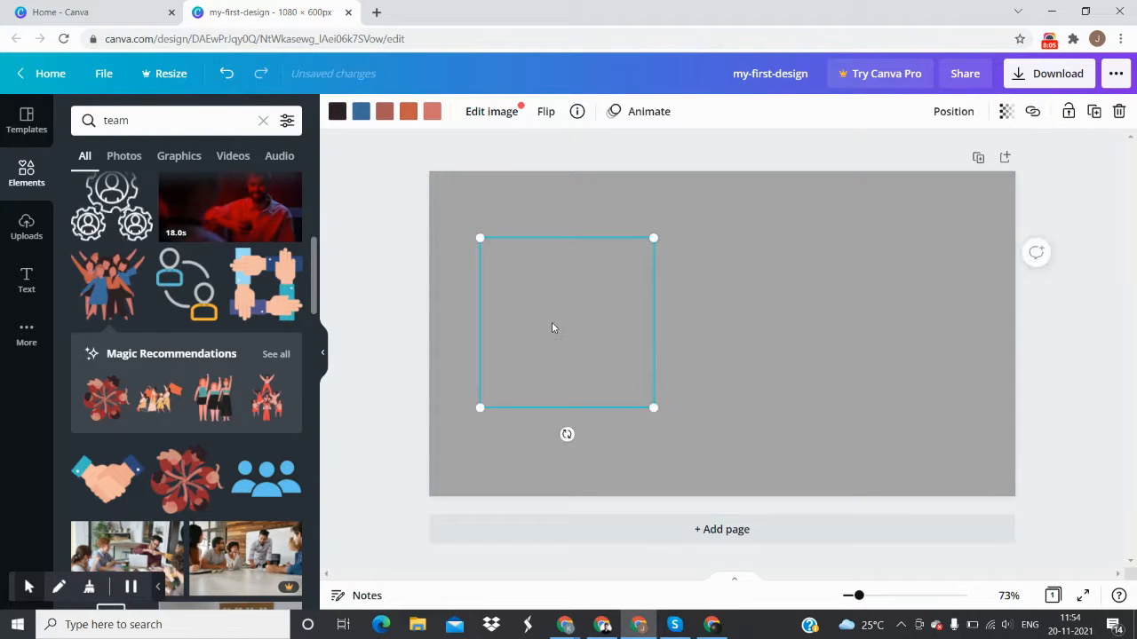
{"action": "left_click", "coordinate": [684, 180]}
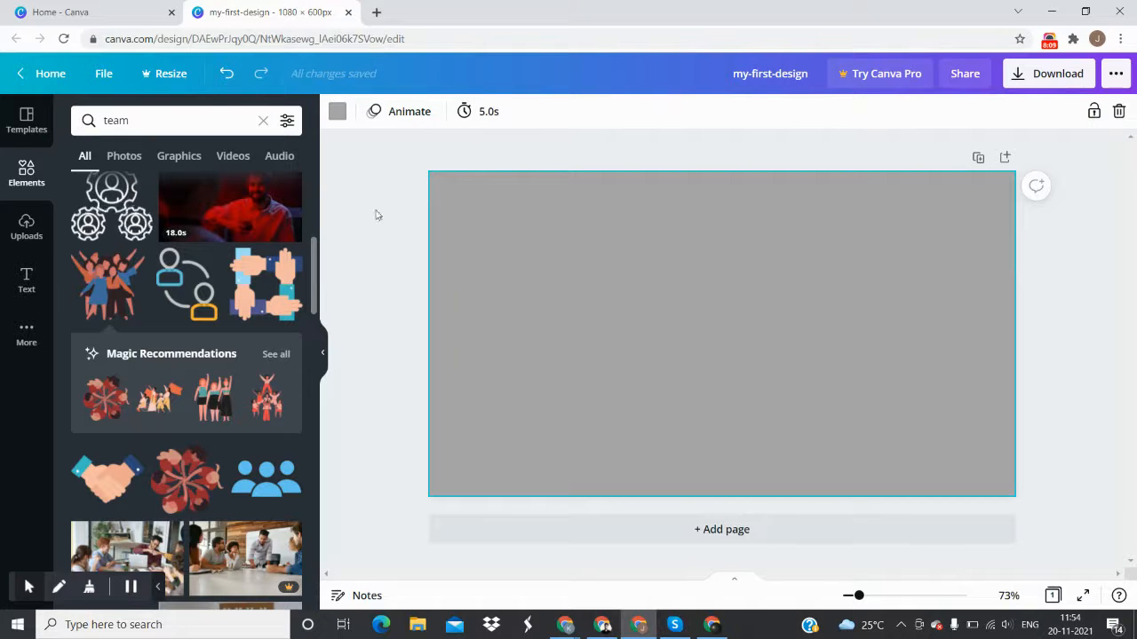
Place the cheering group illustration on the page's right half, enlarge it and centre it vertically there
{"action": "left_click_drag", "start_coordinate": [106, 285], "coordinate": [949, 333]}
{"action": "left_click_drag", "start_coordinate": [801, 424], "coordinate": [748, 473]}
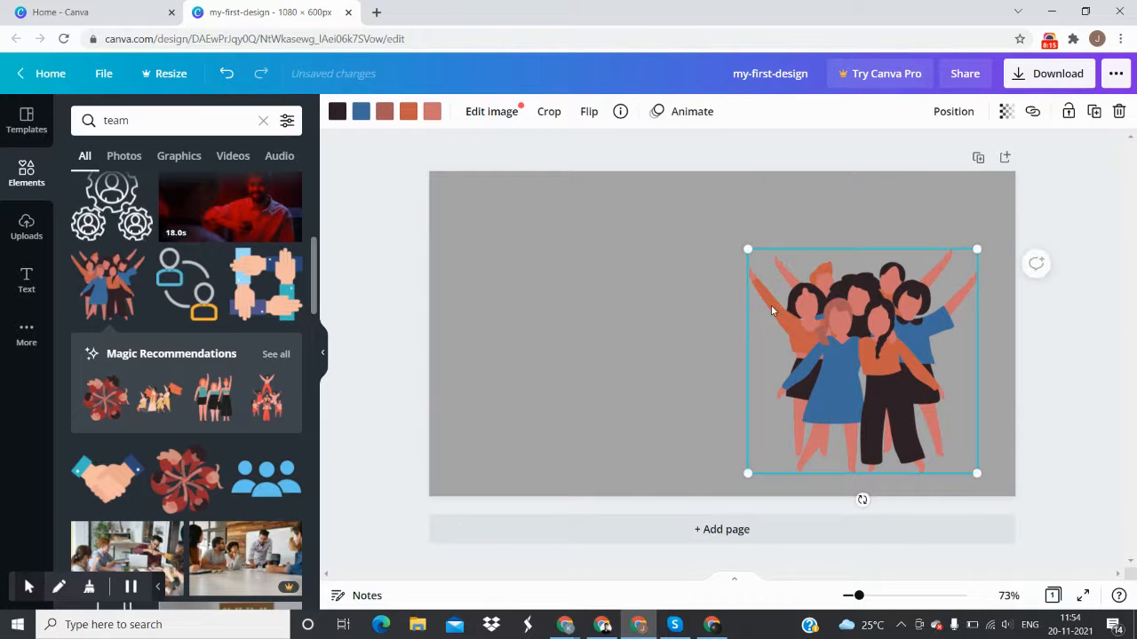
{"action": "left_click_drag", "start_coordinate": [843, 336], "coordinate": [865, 298]}
{"action": "left_click_drag", "start_coordinate": [751, 445], "coordinate": [736, 453]}
{"action": "left_click", "coordinate": [677, 357]}
{"action": "left_click", "coordinate": [833, 332]}
{"action": "left_click", "coordinate": [632, 327]}
{"action": "left_click", "coordinate": [819, 301]}
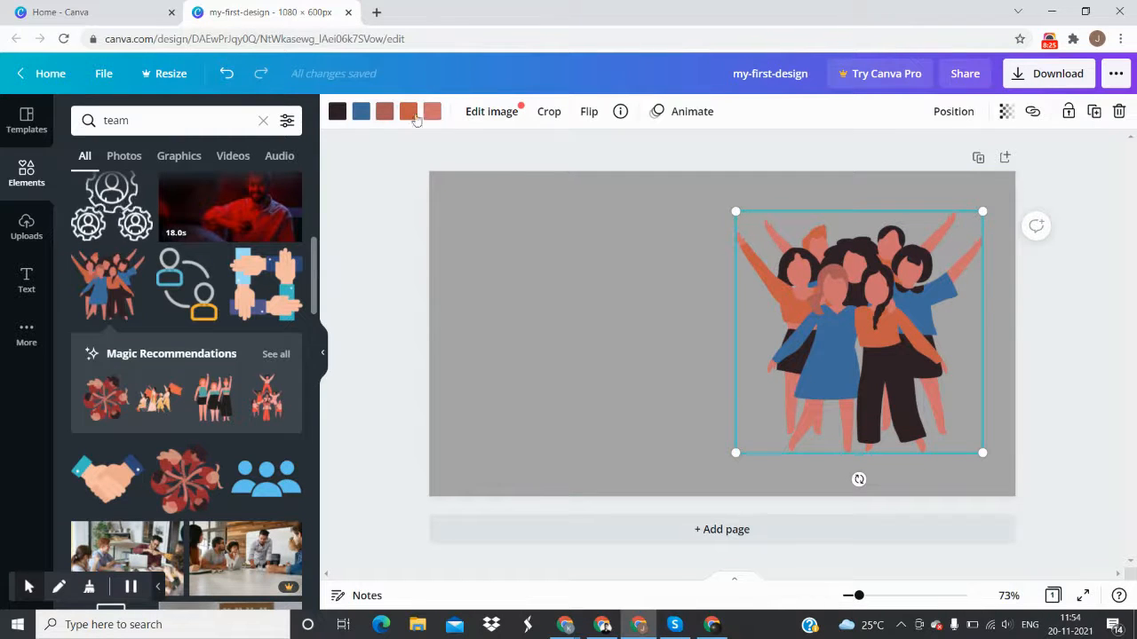
Recolour the illustration's pink skin areas white and its orange areas the yellow default colour
{"action": "left_click", "coordinate": [433, 114]}
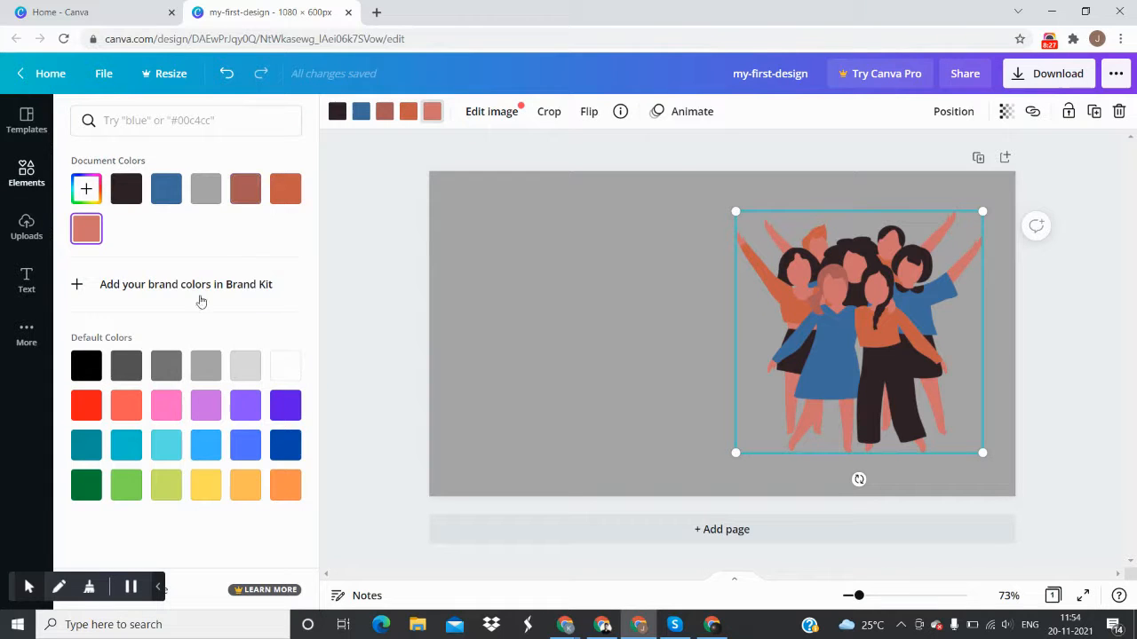
{"action": "left_click", "coordinate": [280, 373]}
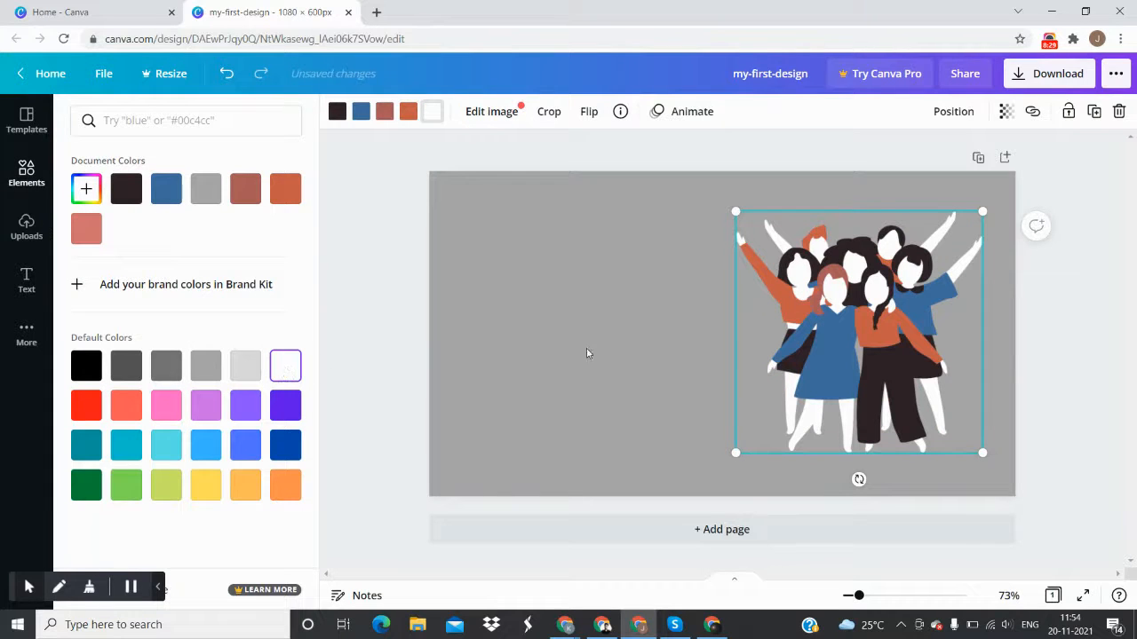
{"action": "left_click", "coordinate": [596, 343]}
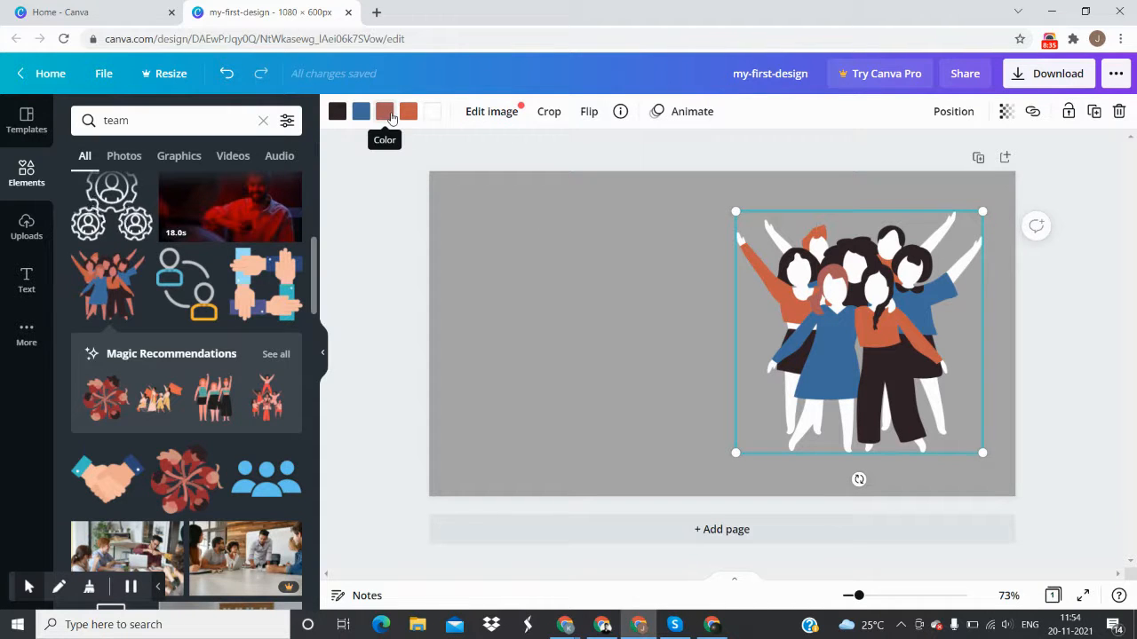
{"action": "left_click", "coordinate": [408, 111]}
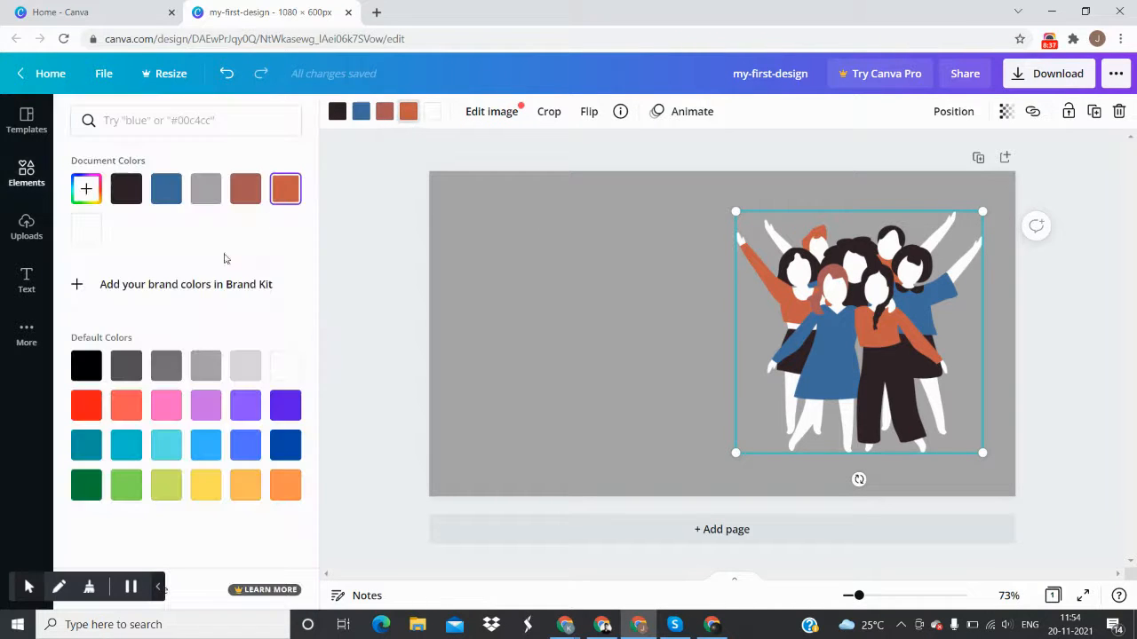
{"action": "left_click", "coordinate": [205, 484]}
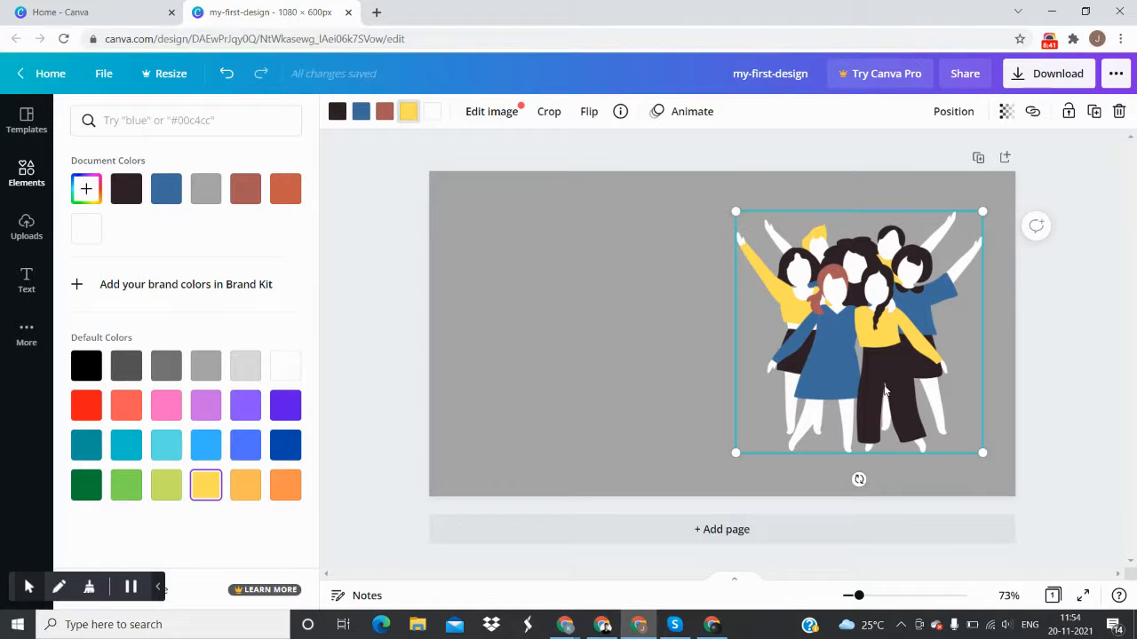
Try coral red and dark grey for the illustration's near-black hair and clothing, and settle on pure black
{"action": "left_click", "coordinate": [337, 112]}
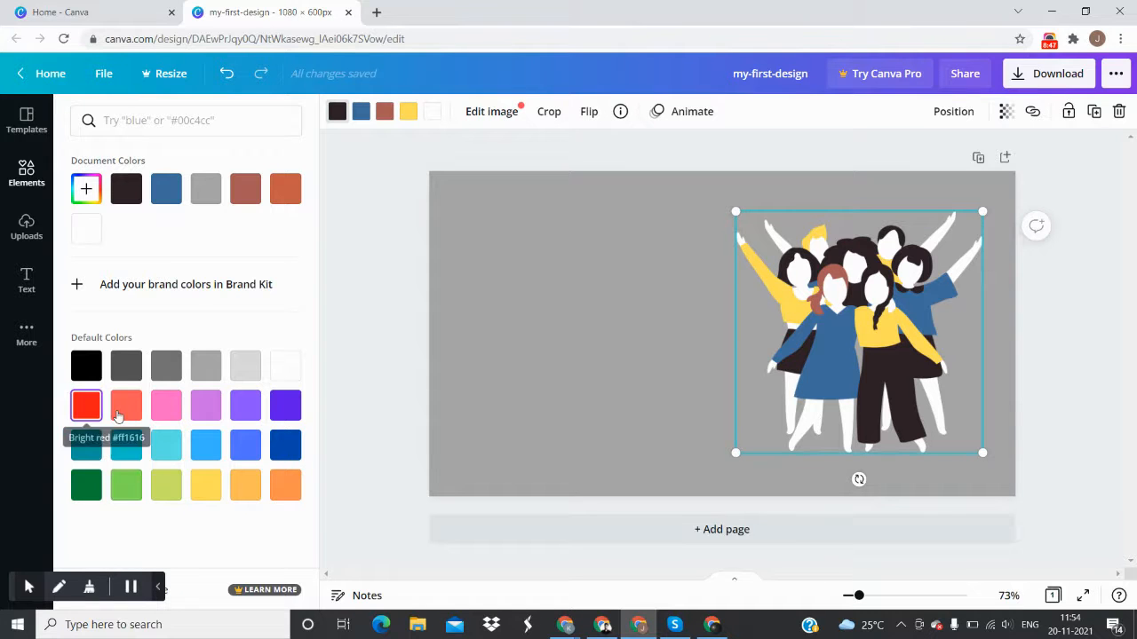
{"action": "left_click", "coordinate": [127, 406]}
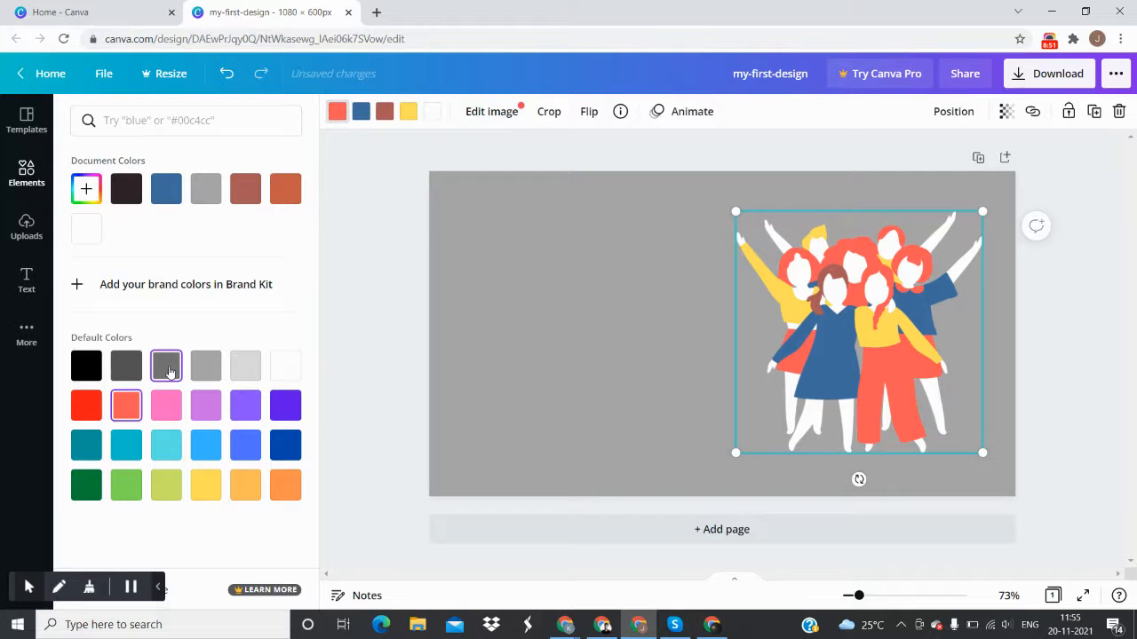
{"action": "left_click", "coordinate": [169, 370]}
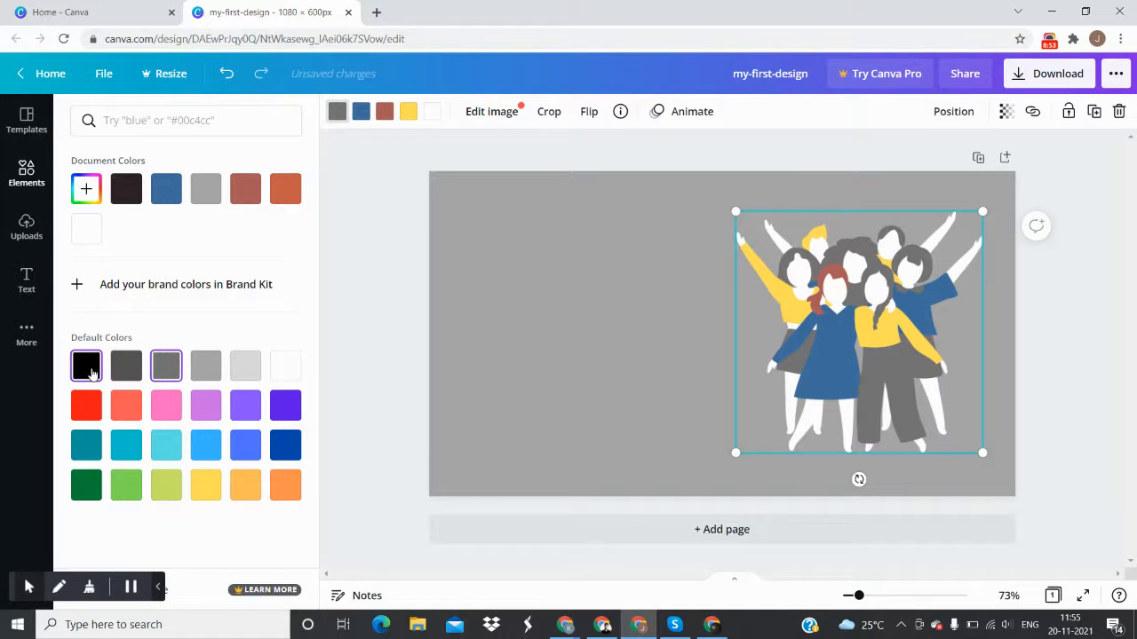
{"action": "left_click", "coordinate": [86, 366]}
{"action": "left_click", "coordinate": [504, 332]}
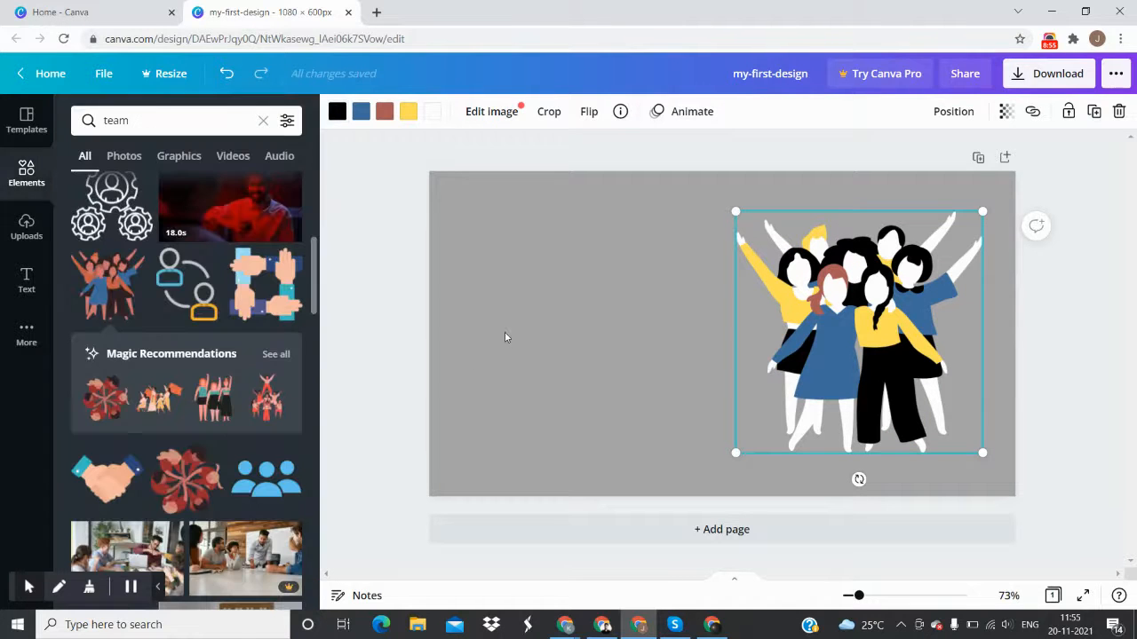
{"action": "left_click", "coordinate": [579, 307]}
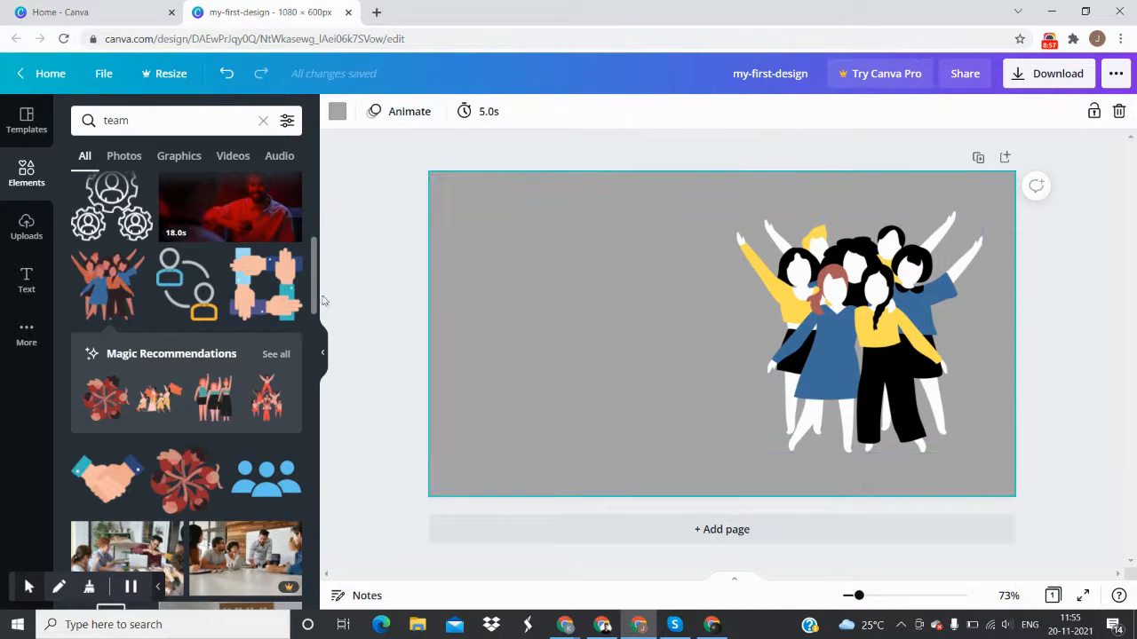
Browse the "team" element results and show only the photos
{"action": "scroll", "coordinate": [217, 401], "scroll_direction": "down", "scroll_amount": 2}
{"action": "scroll", "coordinate": [217, 401], "scroll_direction": "up", "scroll_amount": 5}
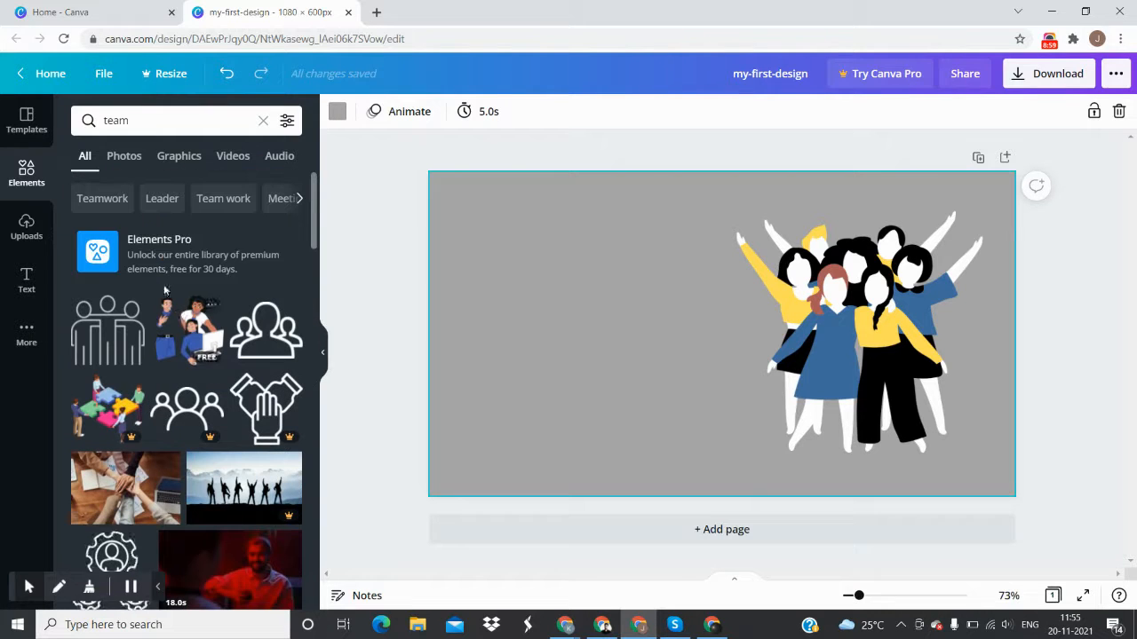
{"action": "left_click", "coordinate": [119, 157]}
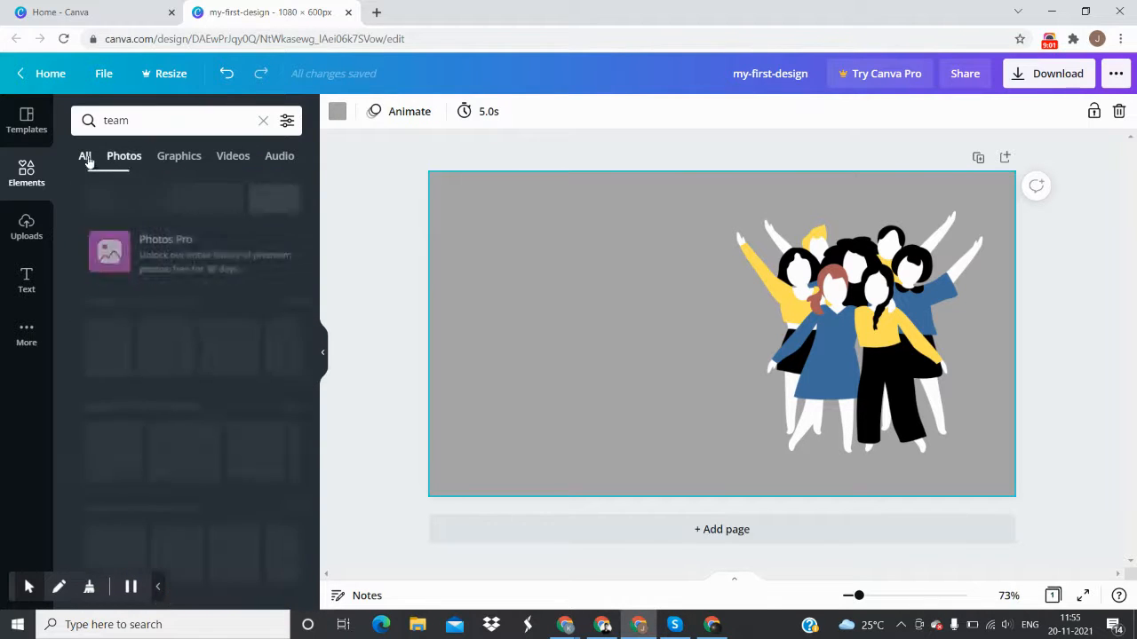
Search the elements library for "ellipse" in place of "team"
{"action": "left_click", "coordinate": [112, 121]}
{"action": "double_click", "coordinate": [112, 120]}
{"action": "key", "text": "BackSpace"}
{"action": "type", "text": "se"}
{"action": "key", "text": "BackSpace"}
{"action": "key", "text": "BackSpace"}
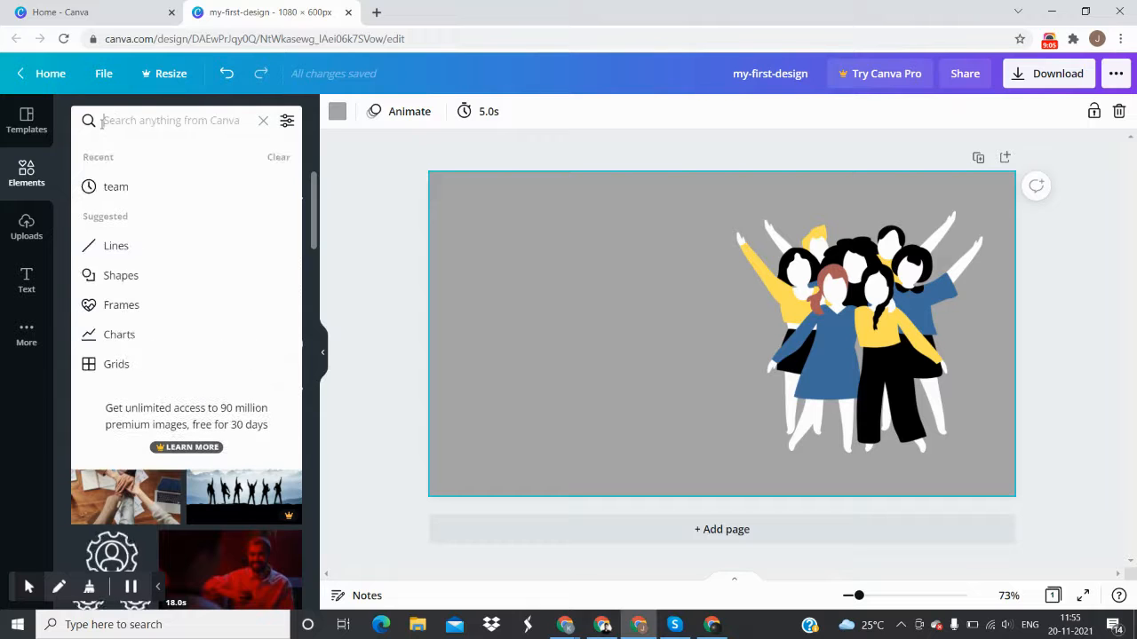
{"action": "type", "text": "ellipse"}
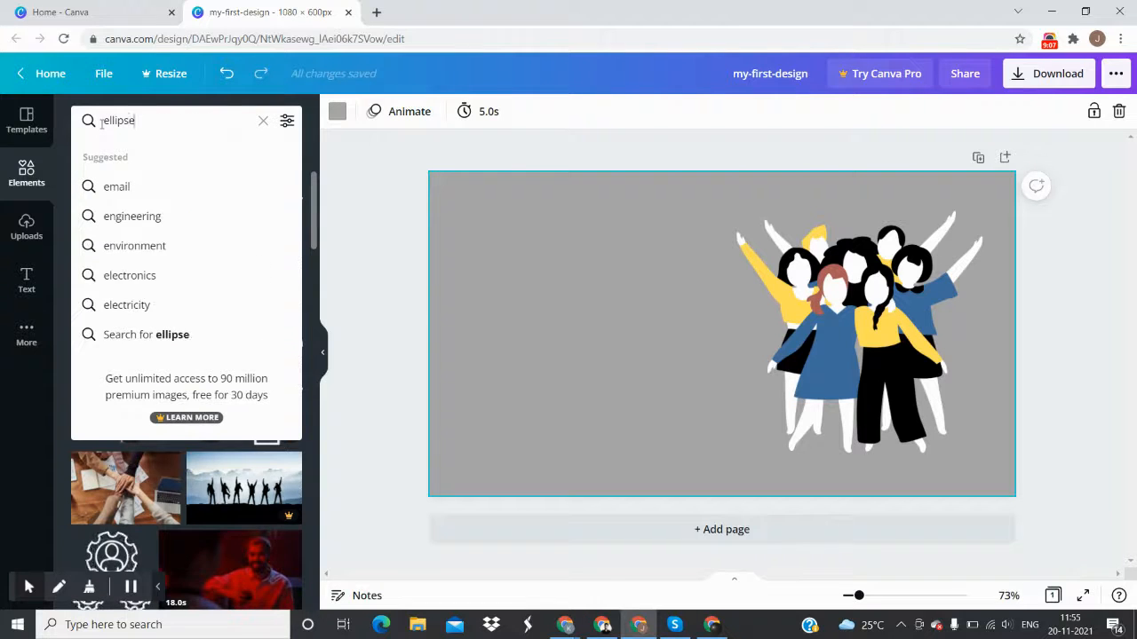
{"action": "key", "text": "Return"}
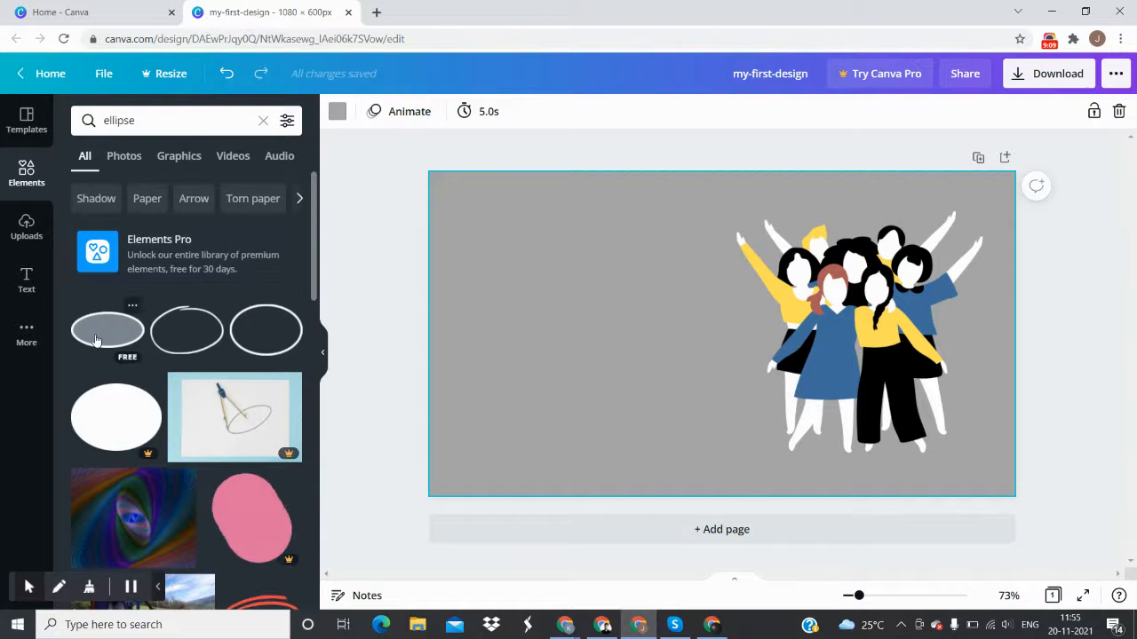
{"action": "left_click", "coordinate": [108, 331]}
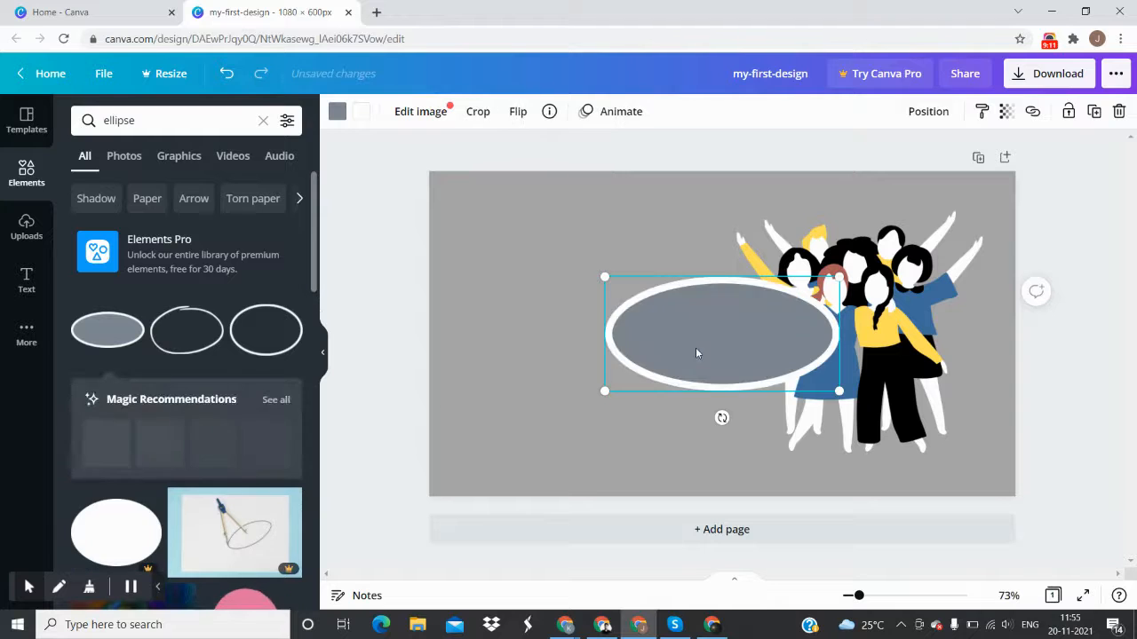
{"action": "left_click_drag", "start_coordinate": [678, 357], "coordinate": [560, 433]}
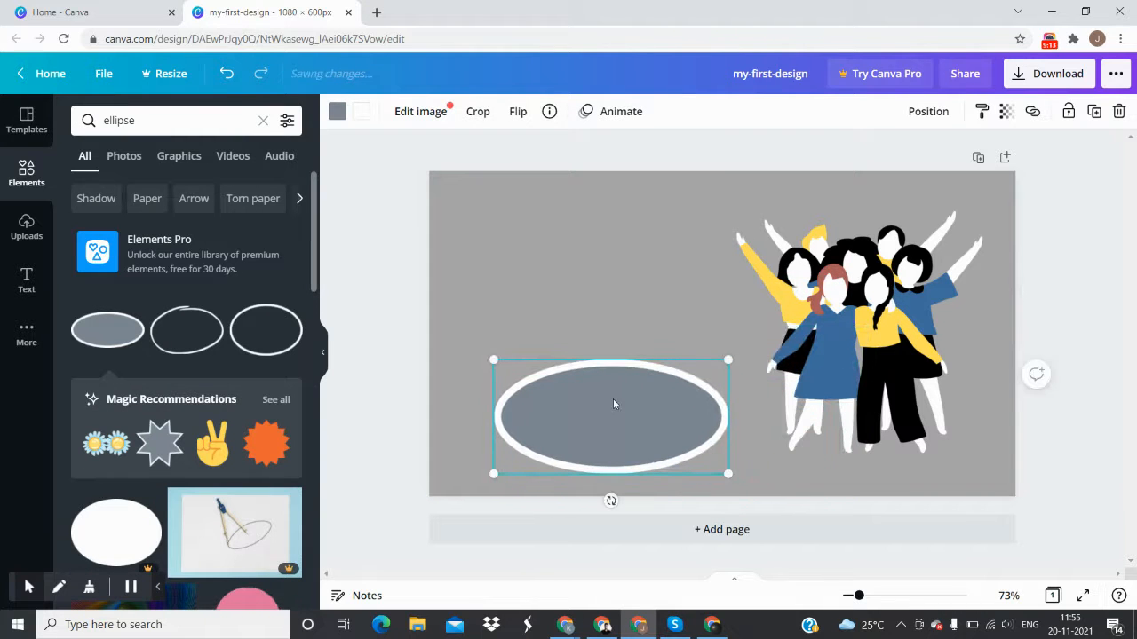
{"action": "key", "text": "Delete"}
Add the grey ellipse with the white outline, enlarge it to about 469 × 230 px and place it over the illustration's legs
{"action": "scroll", "coordinate": [213, 418], "scroll_direction": "down", "scroll_amount": 1}
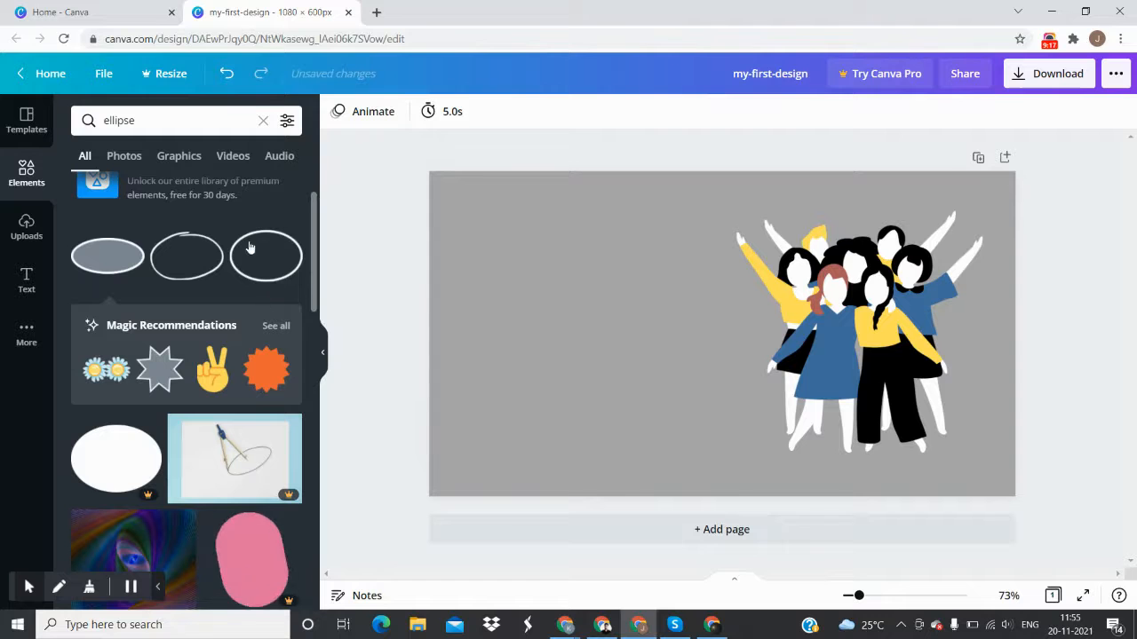
{"action": "scroll", "coordinate": [206, 357], "scroll_direction": "down", "scroll_amount": 3}
{"action": "scroll", "coordinate": [206, 357], "scroll_direction": "down", "scroll_amount": 5}
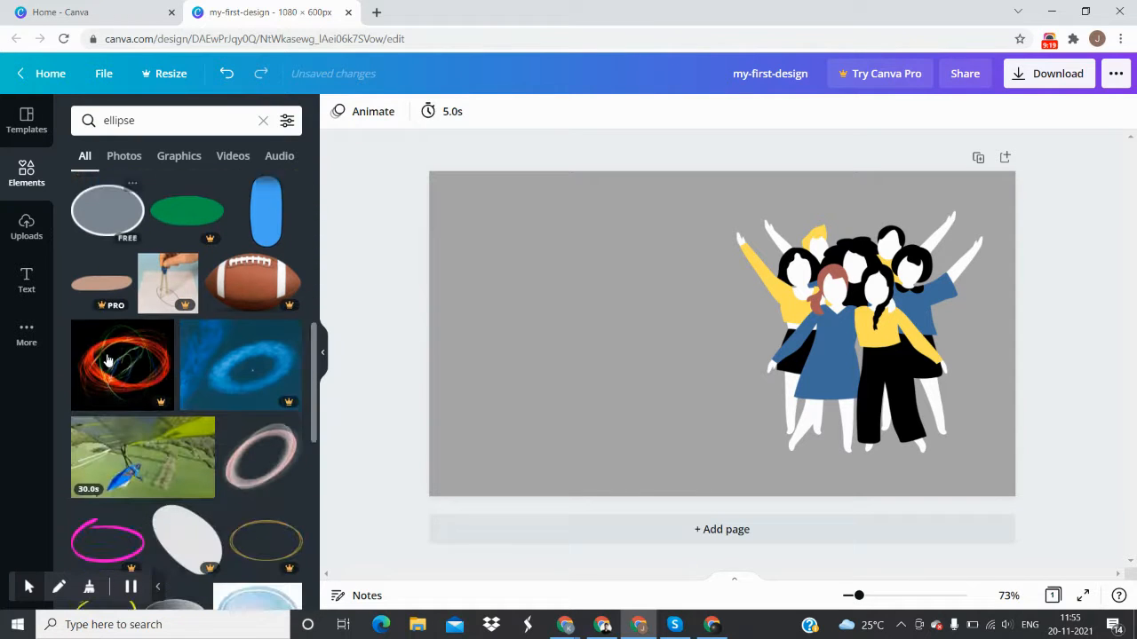
{"action": "scroll", "coordinate": [222, 360], "scroll_direction": "down", "scroll_amount": 8}
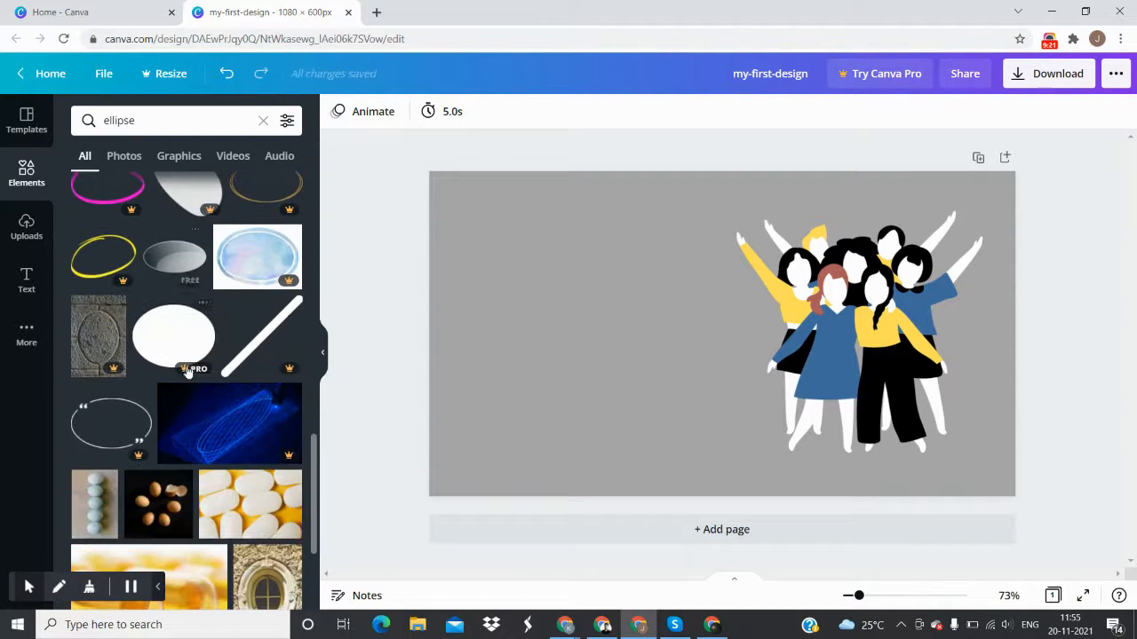
{"action": "scroll", "coordinate": [206, 360], "scroll_direction": "up", "scroll_amount": 15}
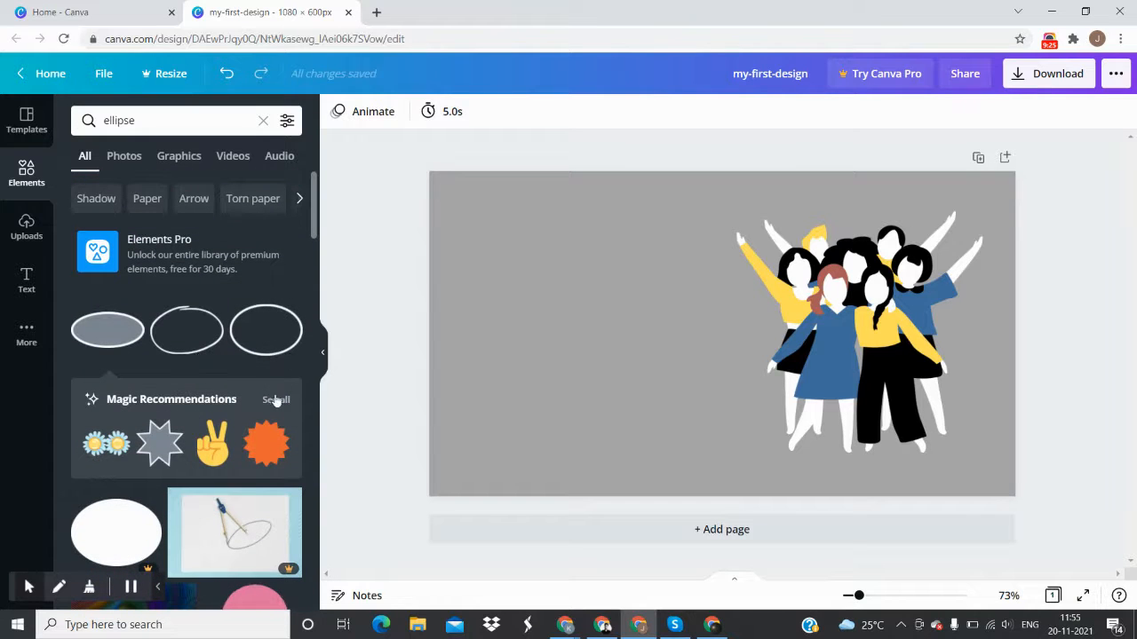
{"action": "left_click", "coordinate": [107, 329]}
{"action": "left_click_drag", "start_coordinate": [664, 346], "coordinate": [776, 406]}
{"action": "left_click_drag", "start_coordinate": [735, 472], "coordinate": [713, 482]}
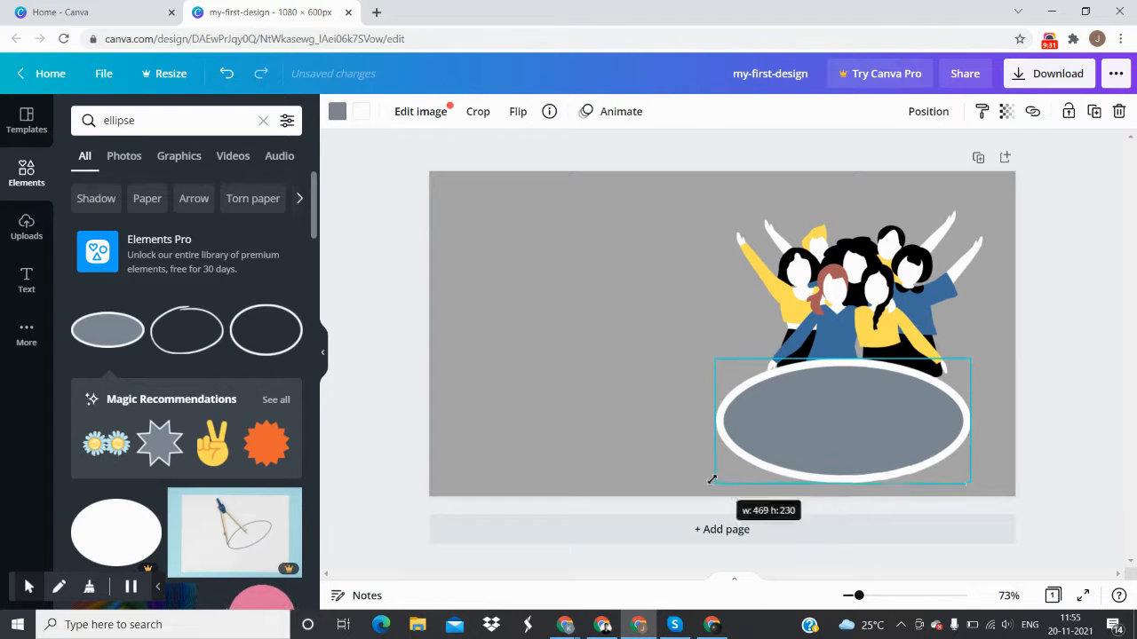
{"action": "left_click_drag", "start_coordinate": [788, 441], "coordinate": [810, 432]}
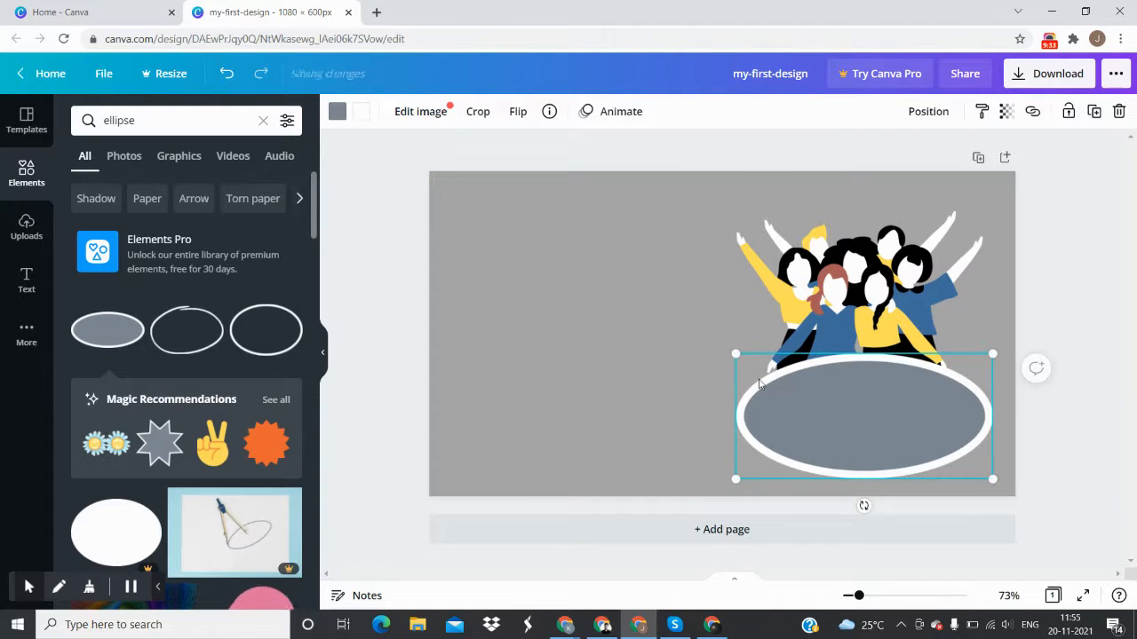
Send the ellipse backward so it sits behind the team illustration
{"action": "left_click", "coordinate": [929, 112]}
{"action": "left_click", "coordinate": [872, 157]}
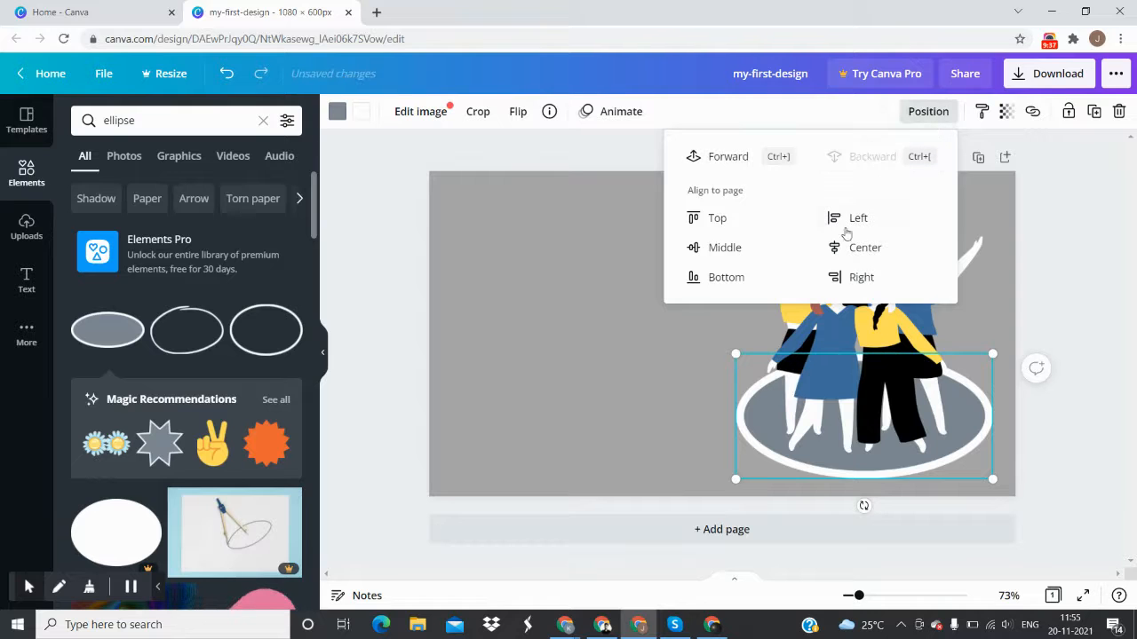
{"action": "left_click", "coordinate": [578, 377]}
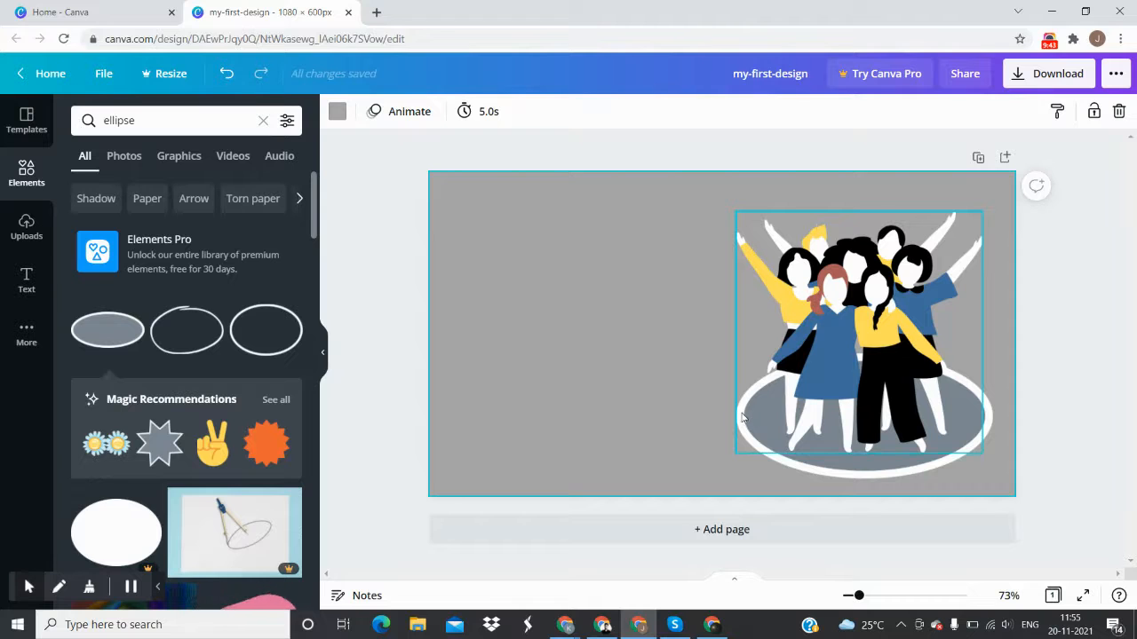
Change the ellipse's grey fill to the blue document colour used in the illustration's clothing
{"action": "left_click", "coordinate": [810, 478]}
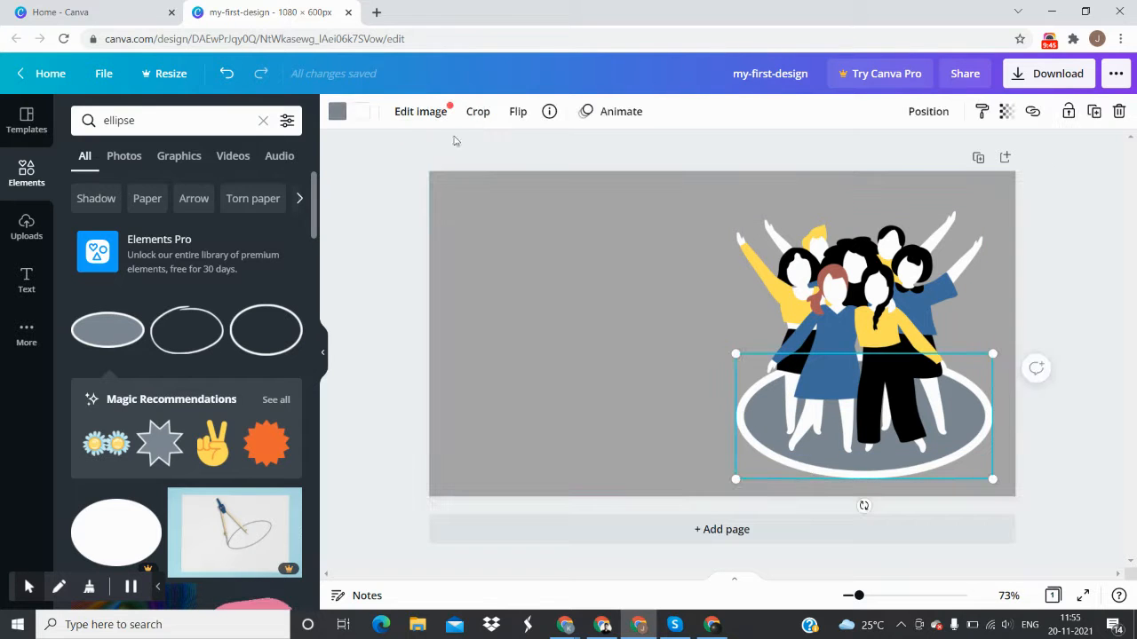
{"action": "left_click", "coordinate": [338, 111]}
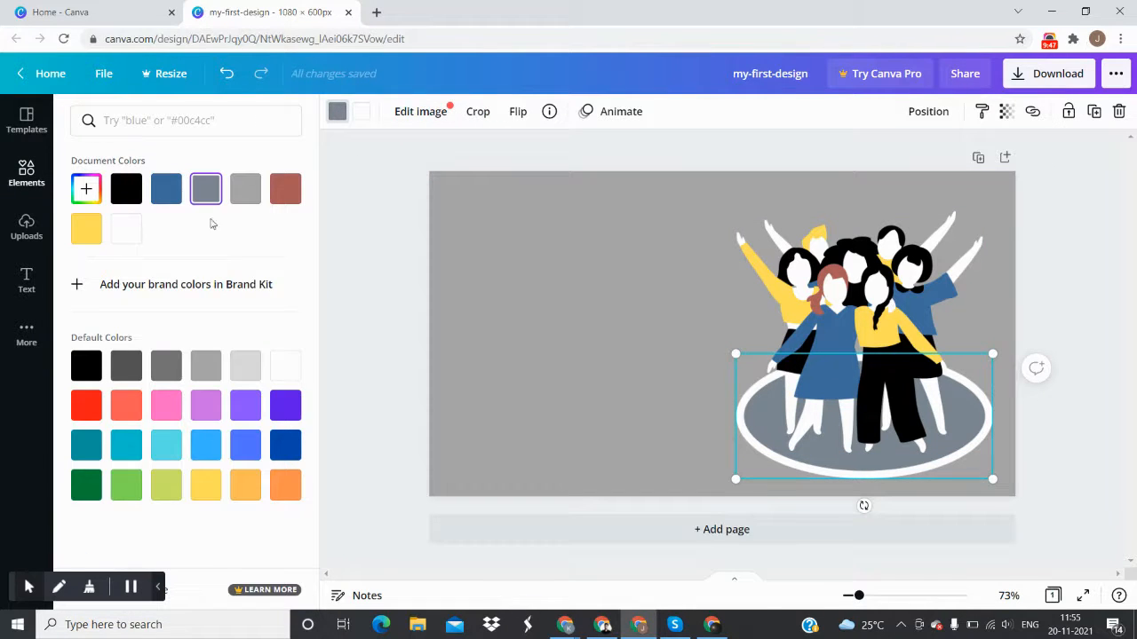
{"action": "left_click", "coordinate": [173, 194]}
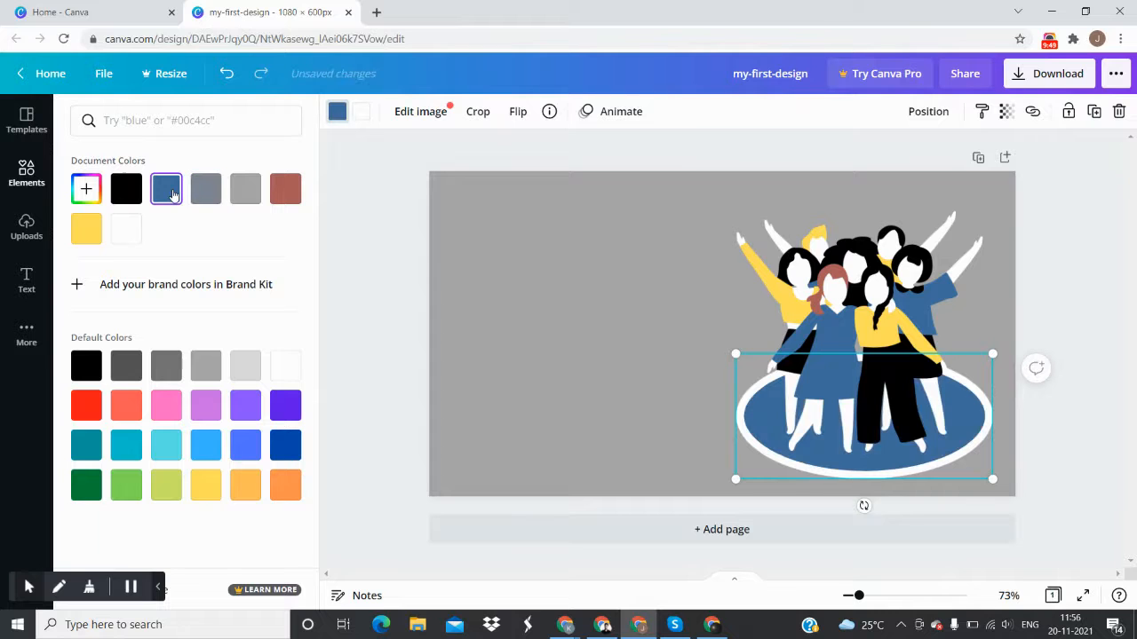
{"action": "key", "text": "Escape"}
Try sending the team illustration behind the ellipse, and bring it forward again
{"action": "left_click", "coordinate": [749, 270]}
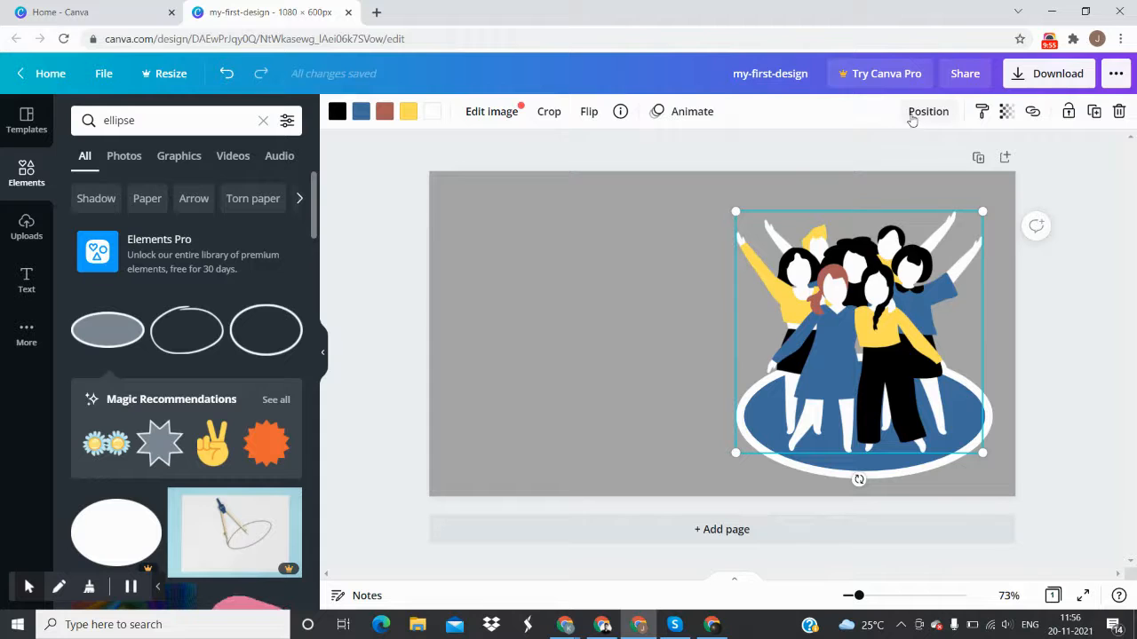
{"action": "left_click", "coordinate": [923, 111]}
{"action": "left_click", "coordinate": [857, 157]}
{"action": "left_click", "coordinate": [765, 157]}
{"action": "left_click", "coordinate": [881, 169]}
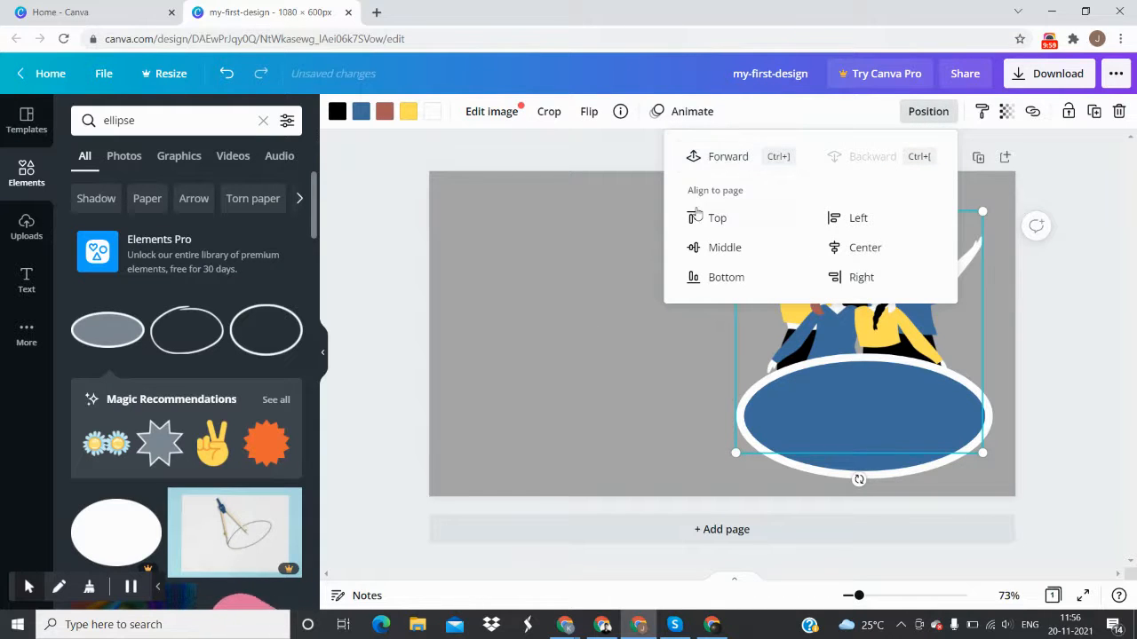
{"action": "left_click", "coordinate": [718, 157]}
{"action": "left_click", "coordinate": [880, 192]}
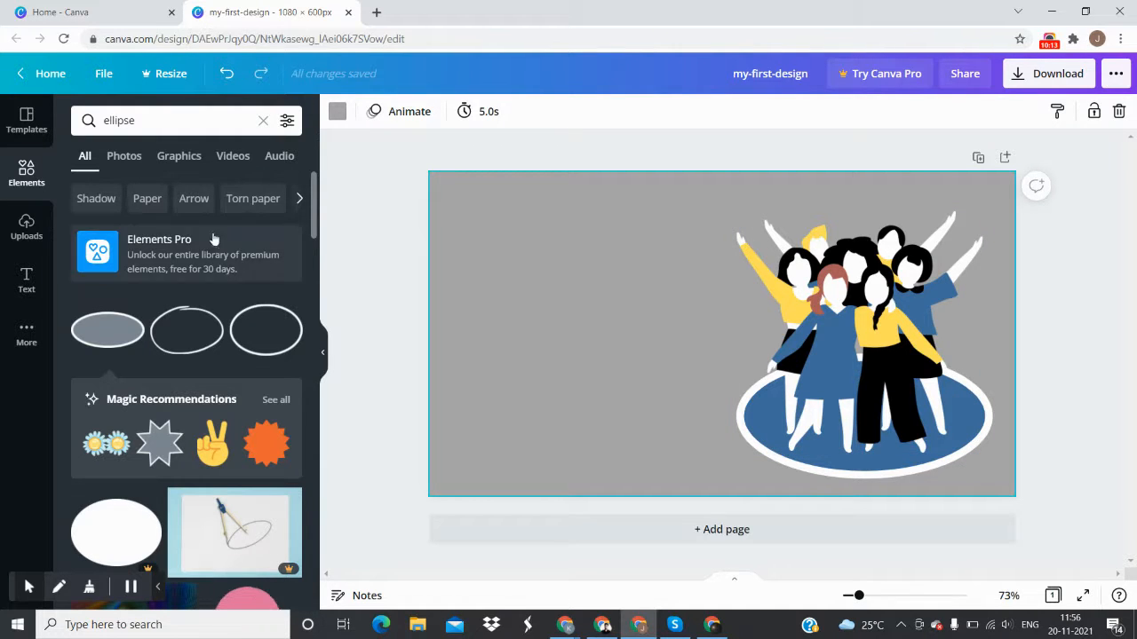
Upload the ND Entrepreneur logo image from the Downloads folder
{"action": "left_click", "coordinate": [26, 229]}
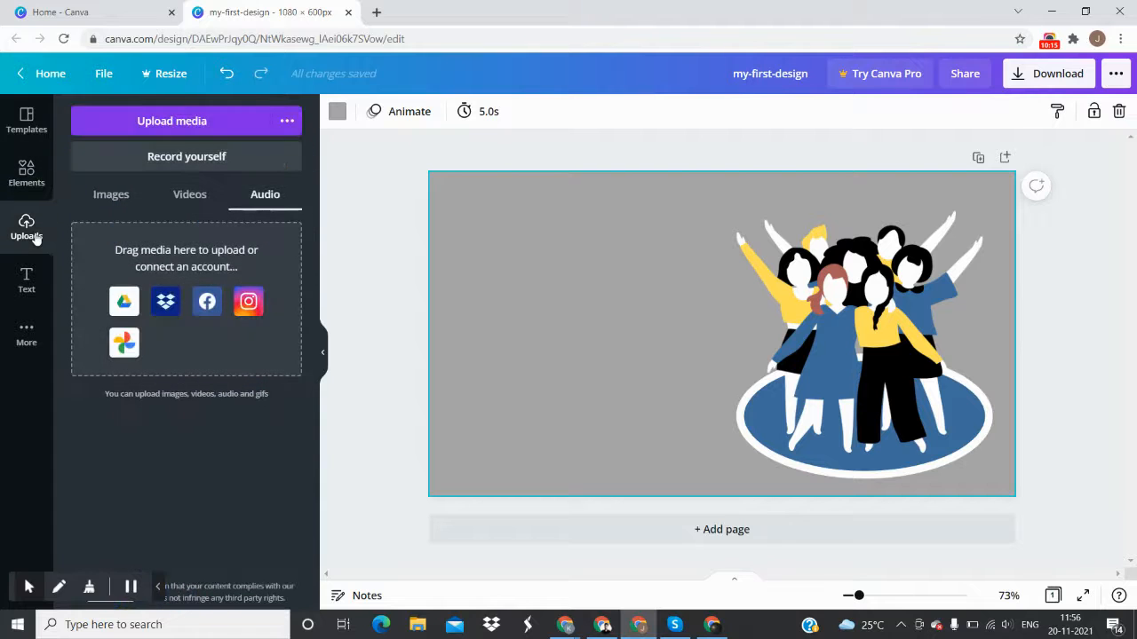
{"action": "left_click", "coordinate": [116, 198]}
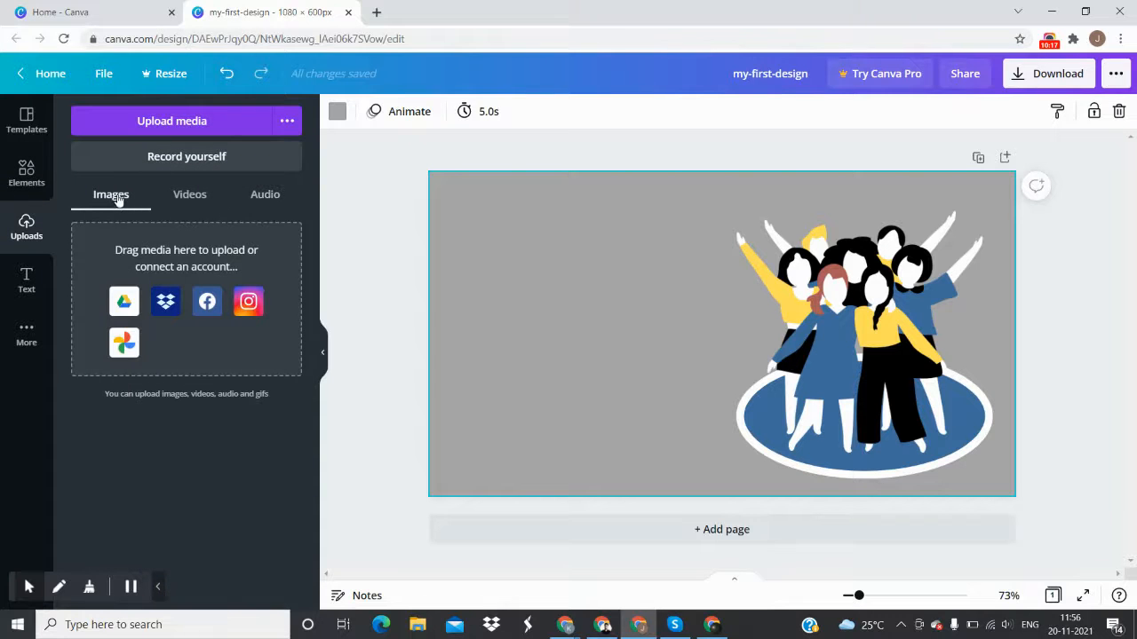
{"action": "left_click", "coordinate": [178, 121]}
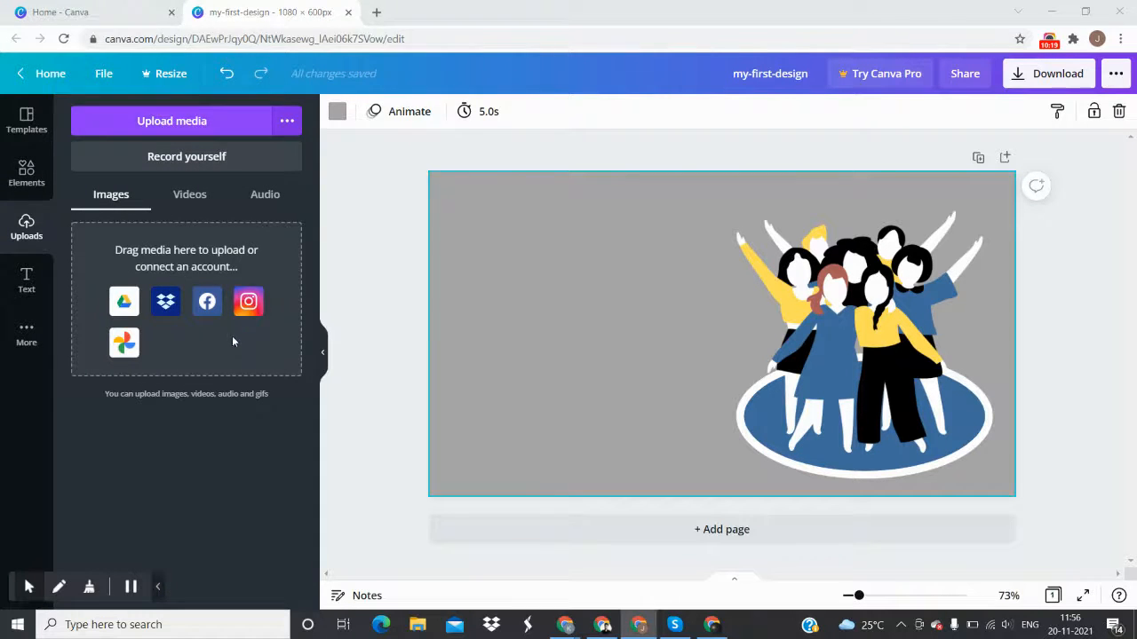
{"action": "scroll", "coordinate": [375, 200], "scroll_direction": "down", "scroll_amount": 5}
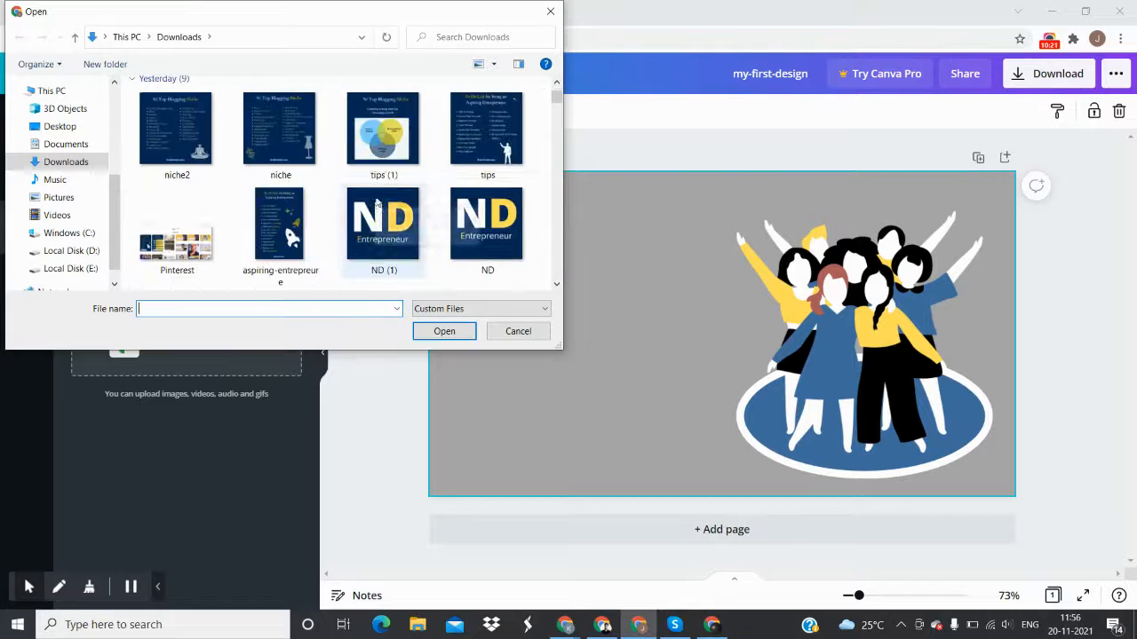
{"action": "scroll", "coordinate": [353, 204], "scroll_direction": "down", "scroll_amount": 3}
{"action": "scroll", "coordinate": [350, 205], "scroll_direction": "up", "scroll_amount": 3}
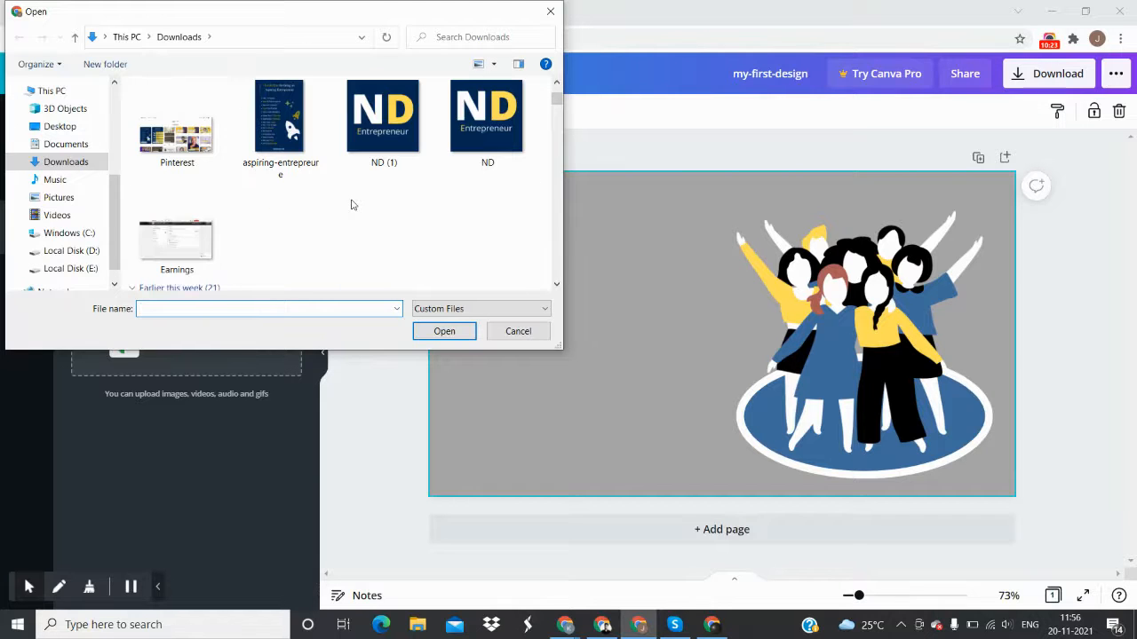
{"action": "left_click", "coordinate": [389, 124]}
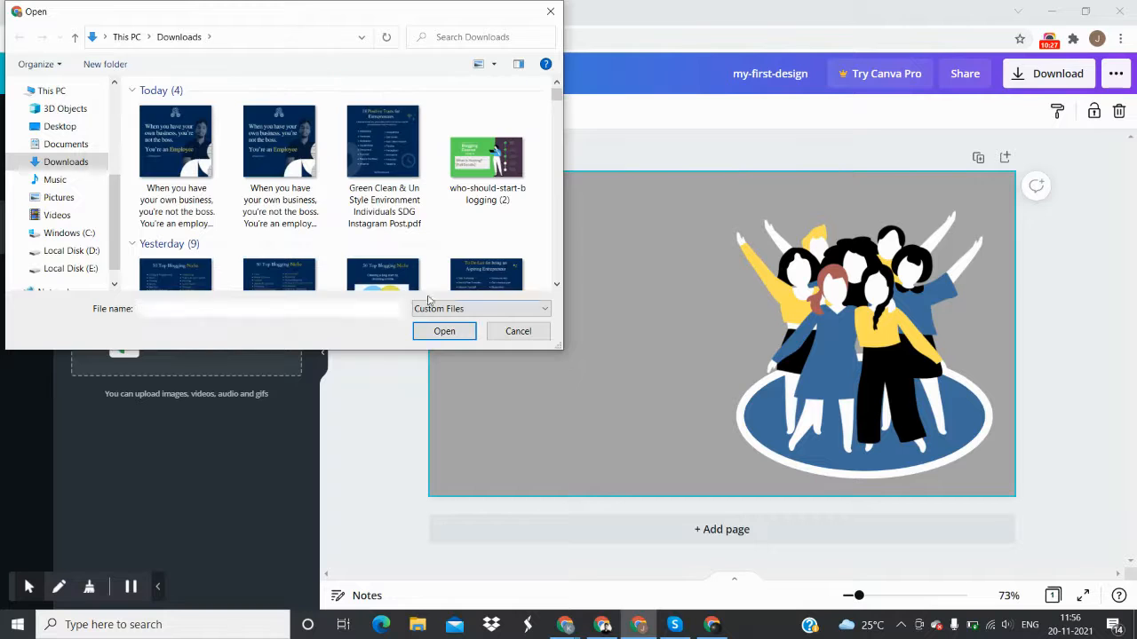
{"action": "left_click", "coordinate": [440, 331]}
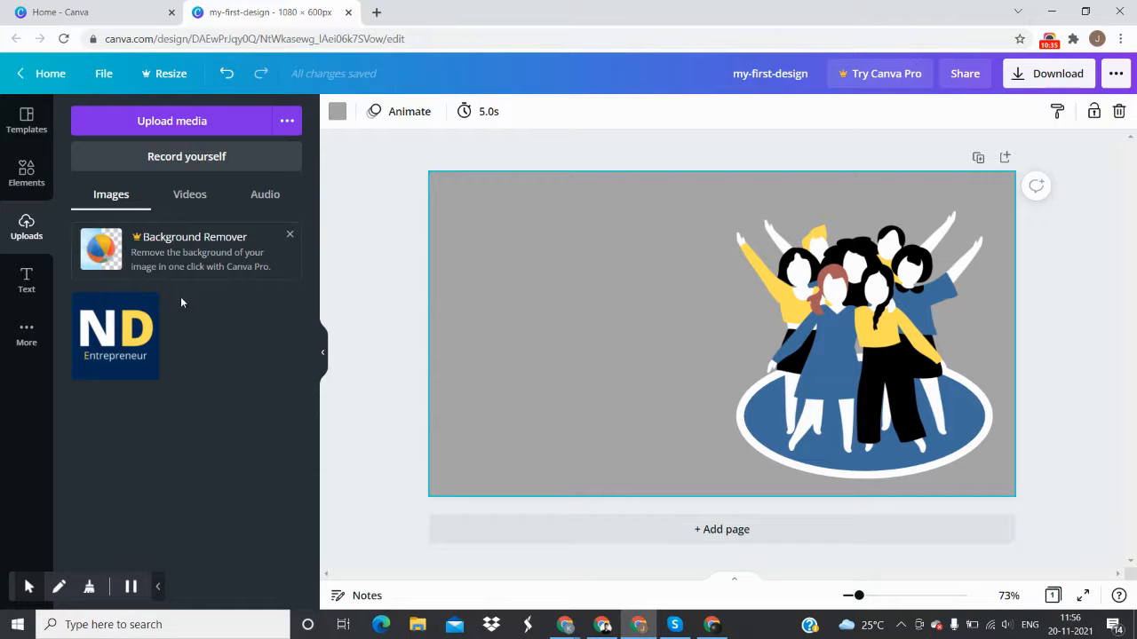
Add the uploaded ND logo to the page, shrink it to a small badge and place it in the page's lower-right corner
{"action": "left_click", "coordinate": [109, 343]}
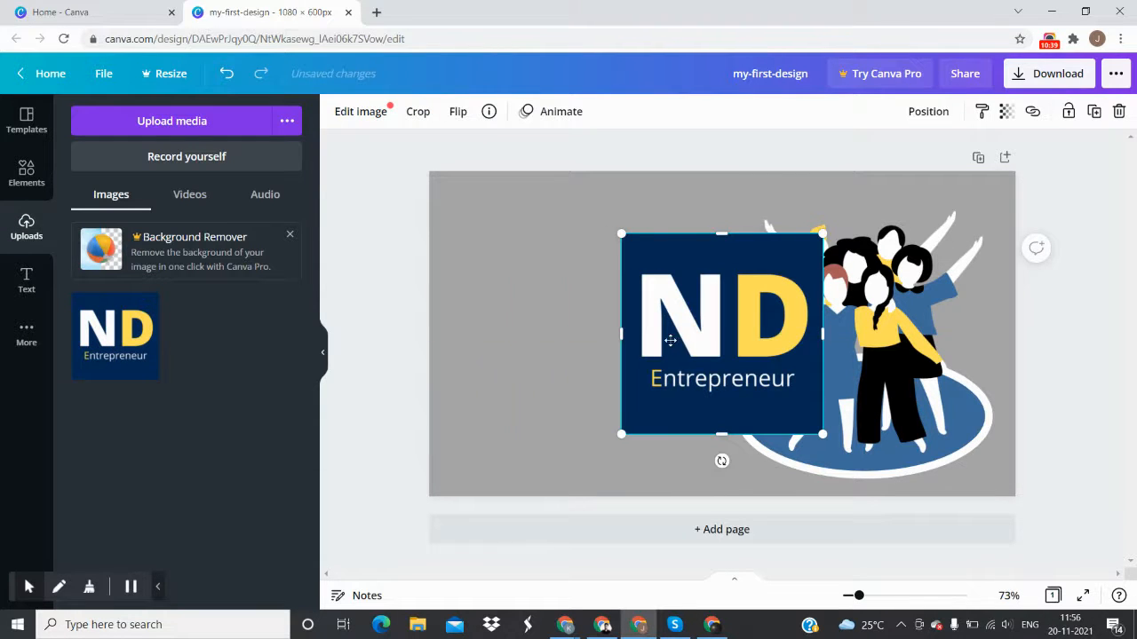
{"action": "left_click_drag", "start_coordinate": [669, 340], "coordinate": [539, 340]}
{"action": "left_click_drag", "start_coordinate": [696, 233], "coordinate": [521, 404]}
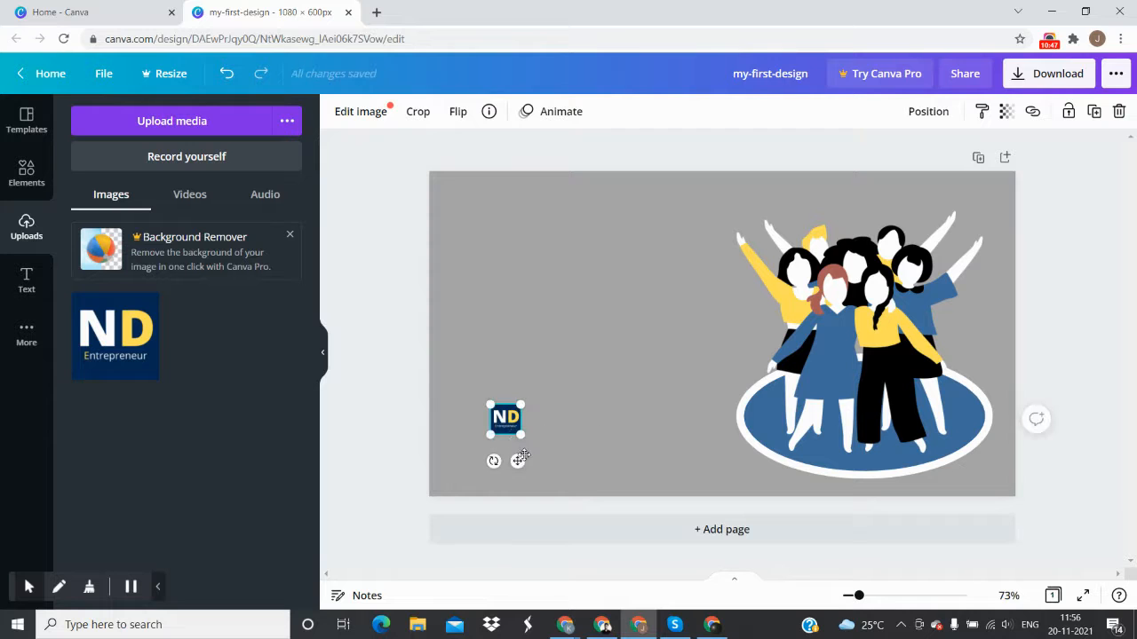
{"action": "left_click_drag", "start_coordinate": [515, 461], "coordinate": [997, 511]}
{"action": "left_click", "coordinate": [1036, 468]}
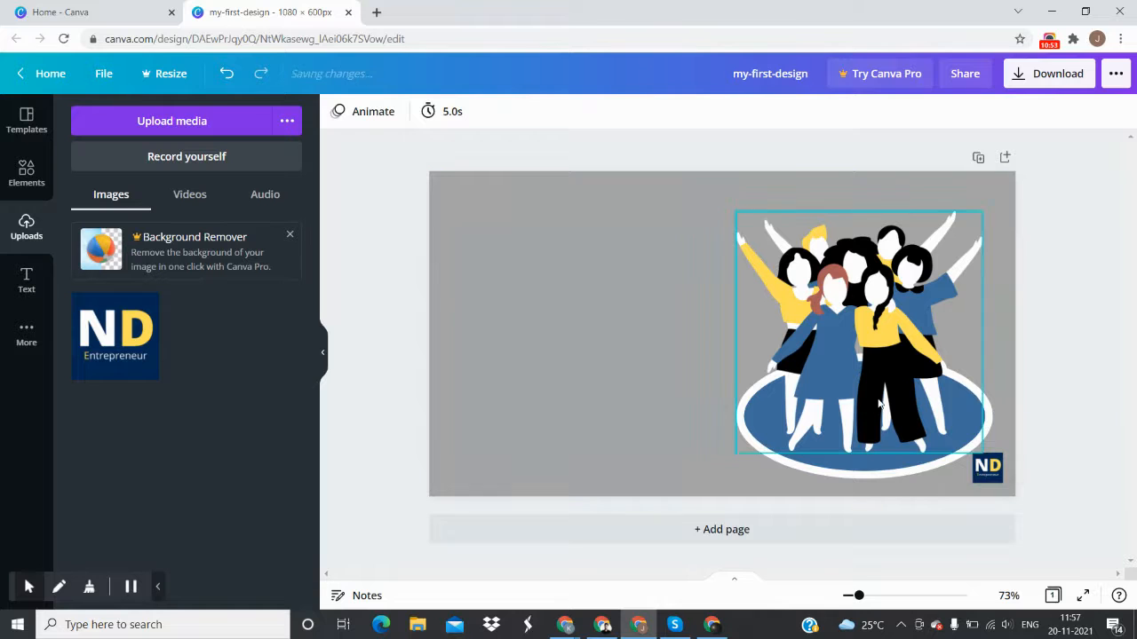
{"action": "left_click", "coordinate": [171, 194]}
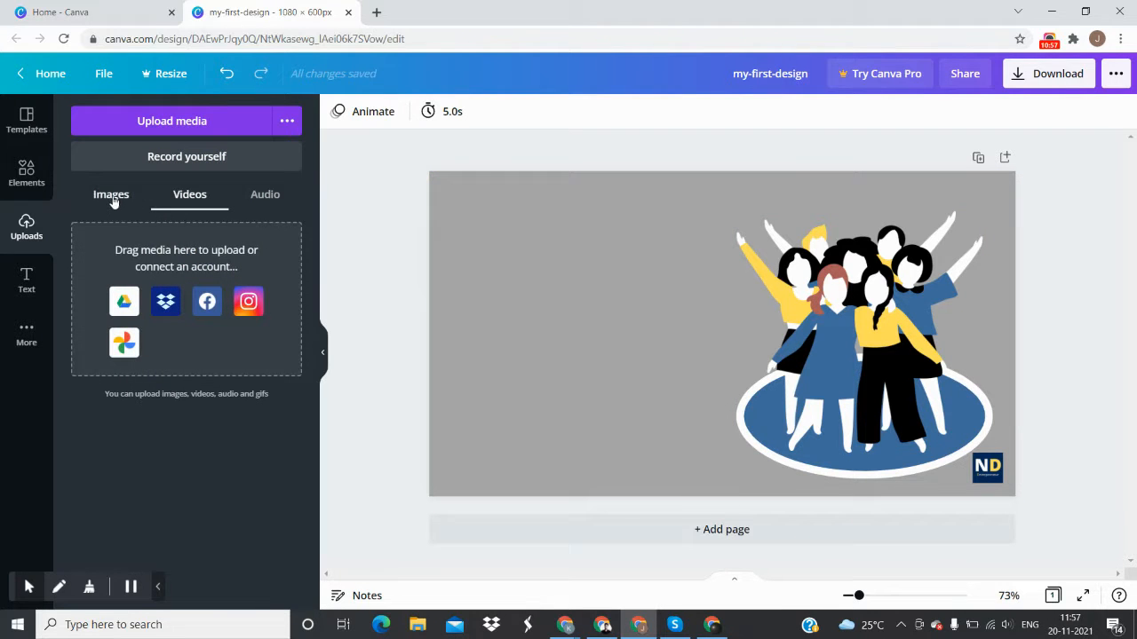
{"action": "left_click", "coordinate": [114, 200]}
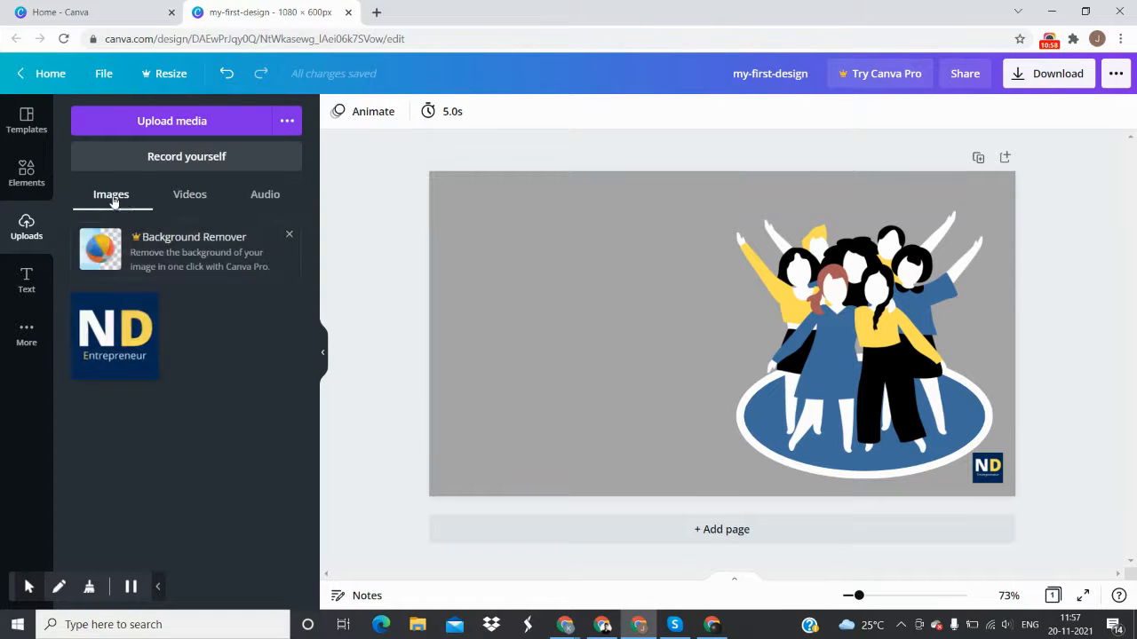
{"action": "left_click", "coordinate": [248, 197]}
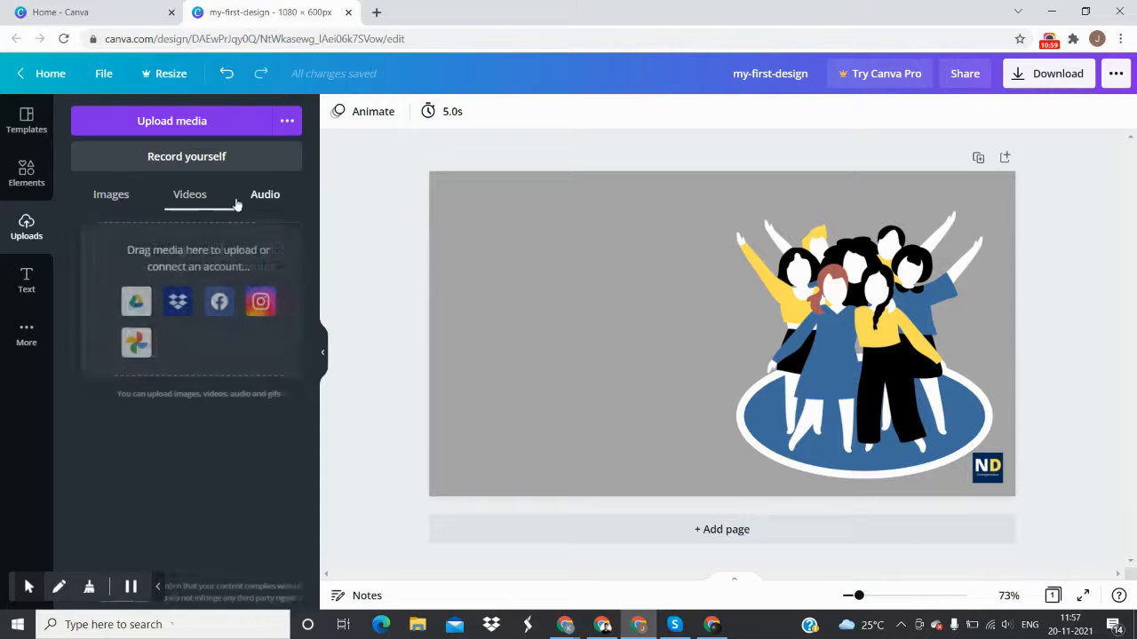
Add a heading to the page and place it to the left of the illustration, in the upper half
{"action": "left_click", "coordinate": [24, 284]}
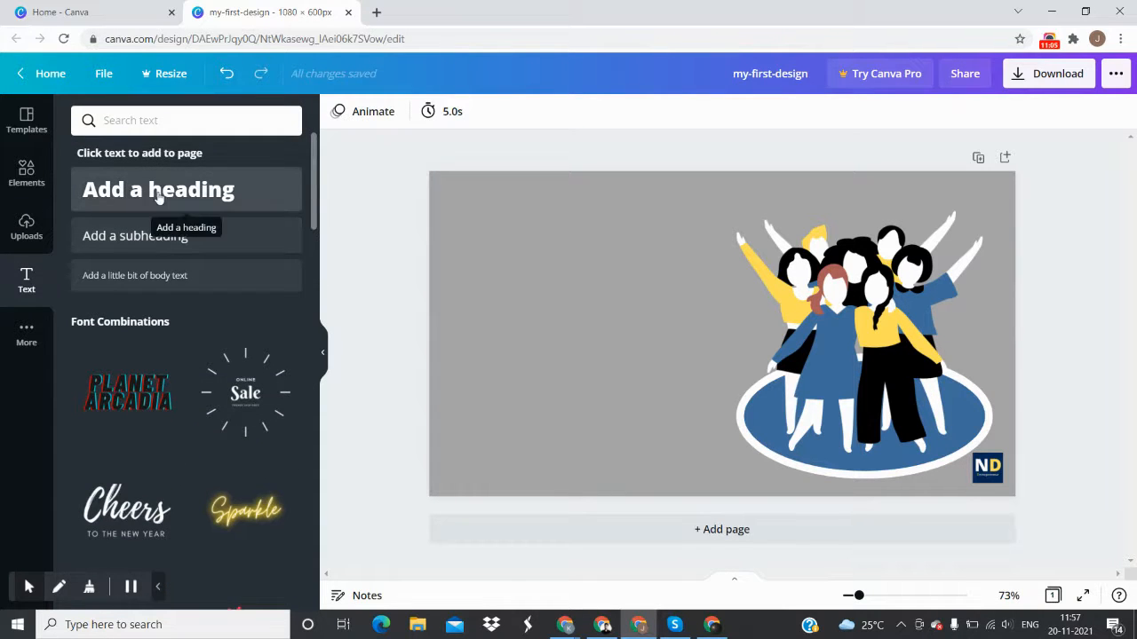
{"action": "left_click", "coordinate": [158, 191]}
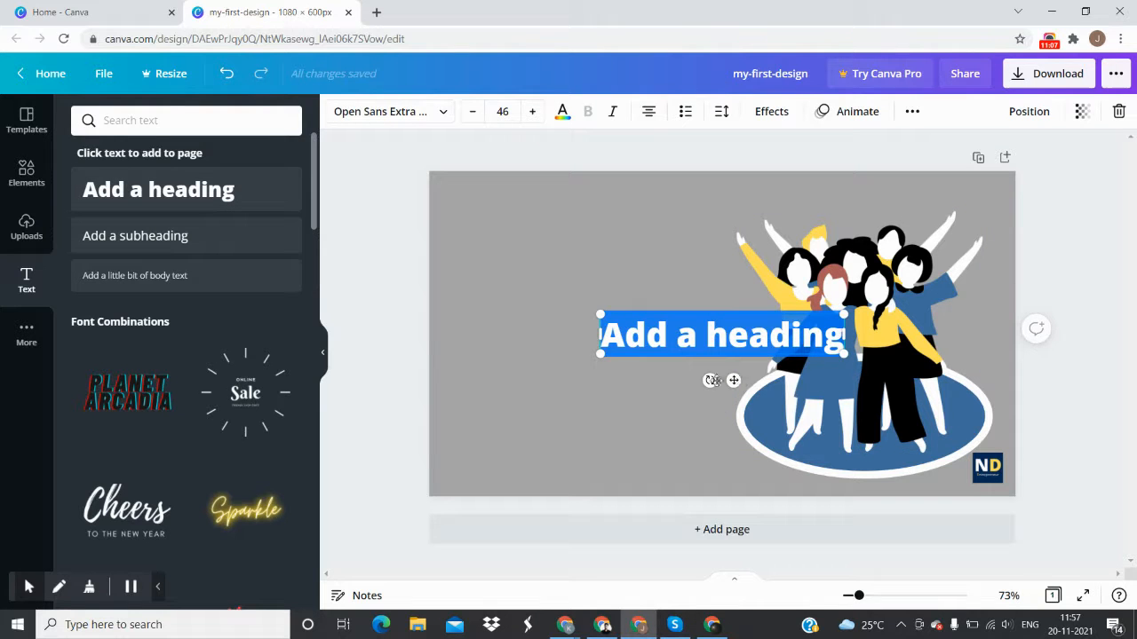
{"action": "left_click_drag", "start_coordinate": [736, 380], "coordinate": [600, 306]}
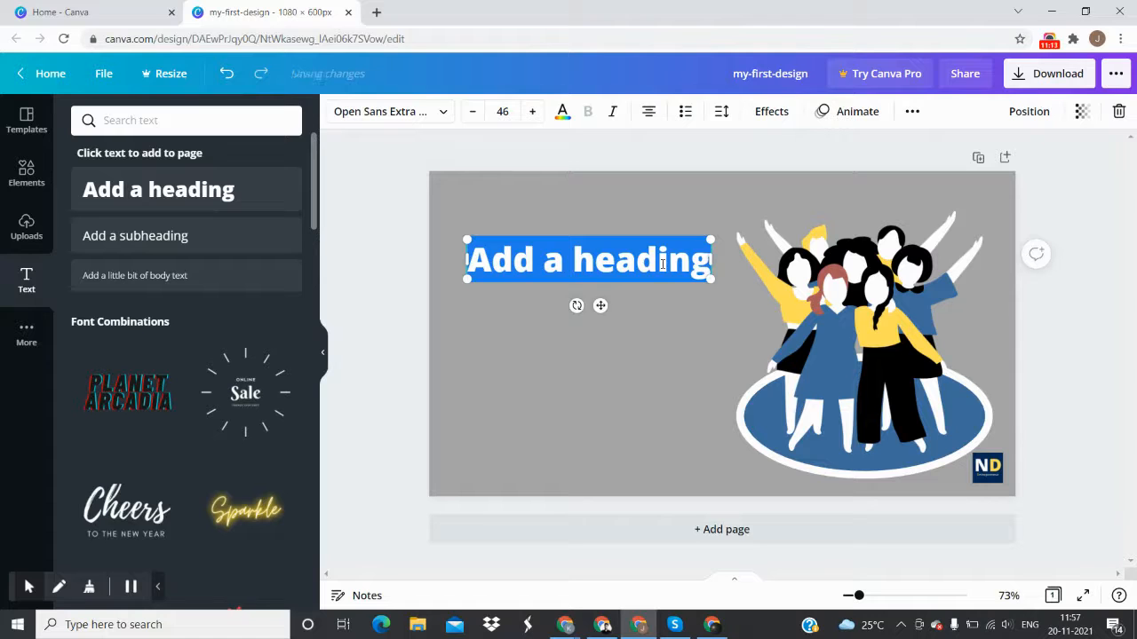
Replace the heading's placeholder with "Team Success" on the first line and "Celebration" on the second
{"action": "type", "text": "Tea,"}
{"action": "key", "text": "BackSpace"}
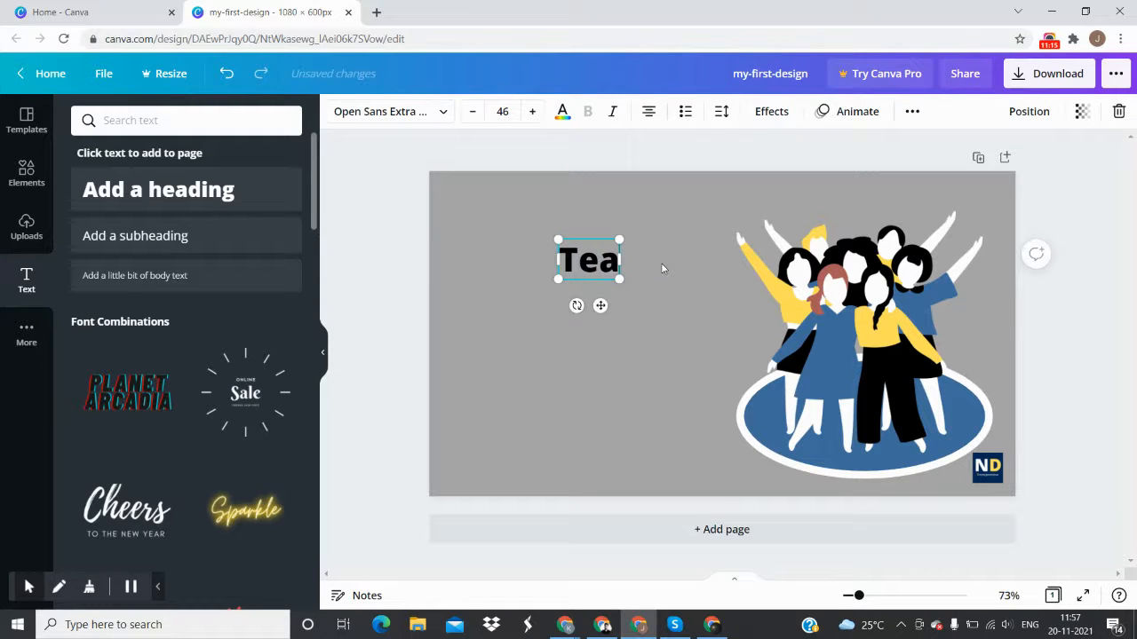
{"action": "type", "text": "m"}
{"action": "type", "text": " Cel"}
{"action": "key", "text": "BackSpace"}
{"action": "key", "text": "BackSpace"}
{"action": "key", "text": "BackSpace"}
{"action": "key", "text": "BackSpace"}
{"action": "type", "text": "Success"}
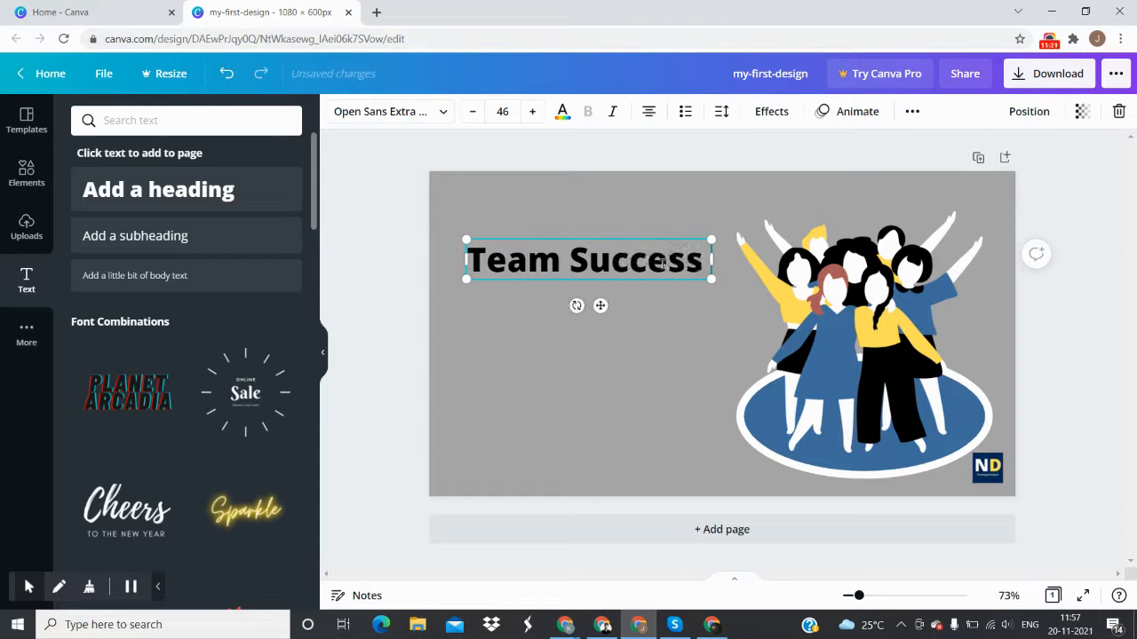
{"action": "key", "text": "Return"}
{"action": "type", "text": "CELE"}
{"action": "key", "text": "BackSpace"}
{"action": "key", "text": "BackSpace"}
{"action": "key", "text": "BackSpace"}
{"action": "type", "text": "elebration"}
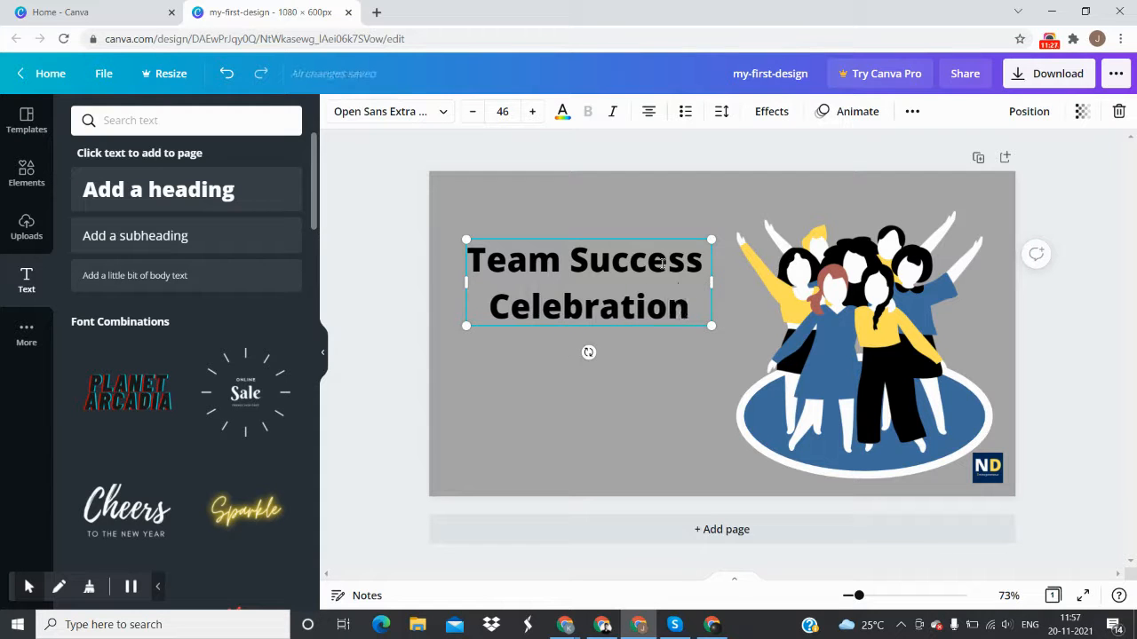
{"action": "left_click", "coordinate": [682, 379]}
Left-align the "Team Success Celebration" heading and move it slightly up and to the right
{"action": "left_click", "coordinate": [644, 303]}
{"action": "left_click", "coordinate": [649, 115]}
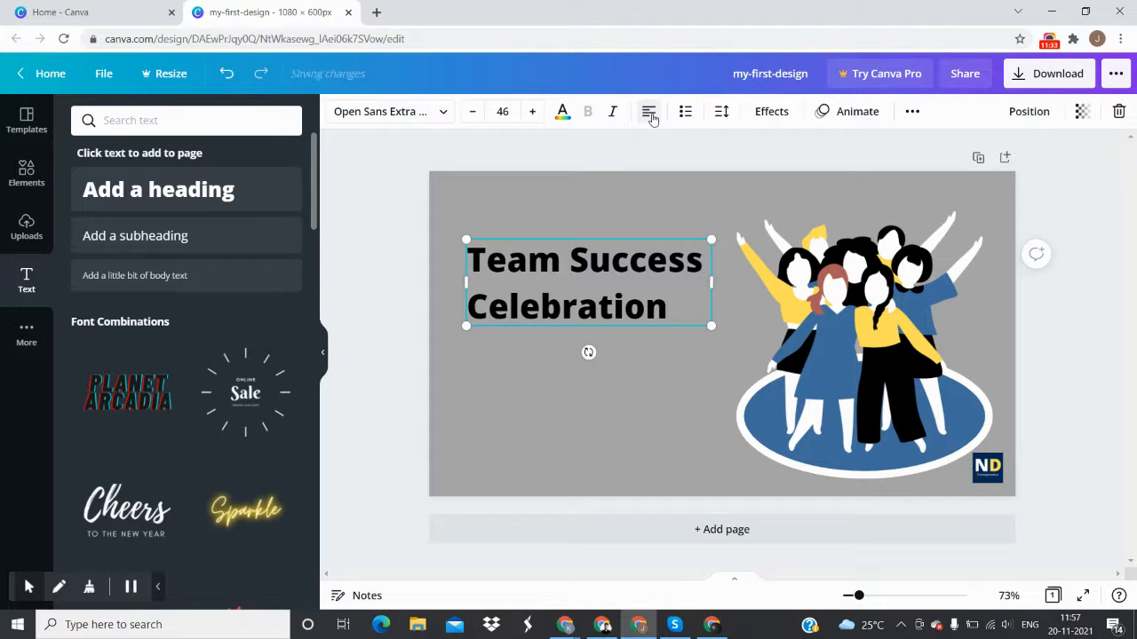
{"action": "left_click", "coordinate": [659, 114]}
{"action": "left_click", "coordinate": [660, 114]}
{"action": "left_click", "coordinate": [659, 114]}
{"action": "left_click", "coordinate": [677, 353]}
{"action": "left_click_drag", "start_coordinate": [636, 294], "coordinate": [647, 257]}
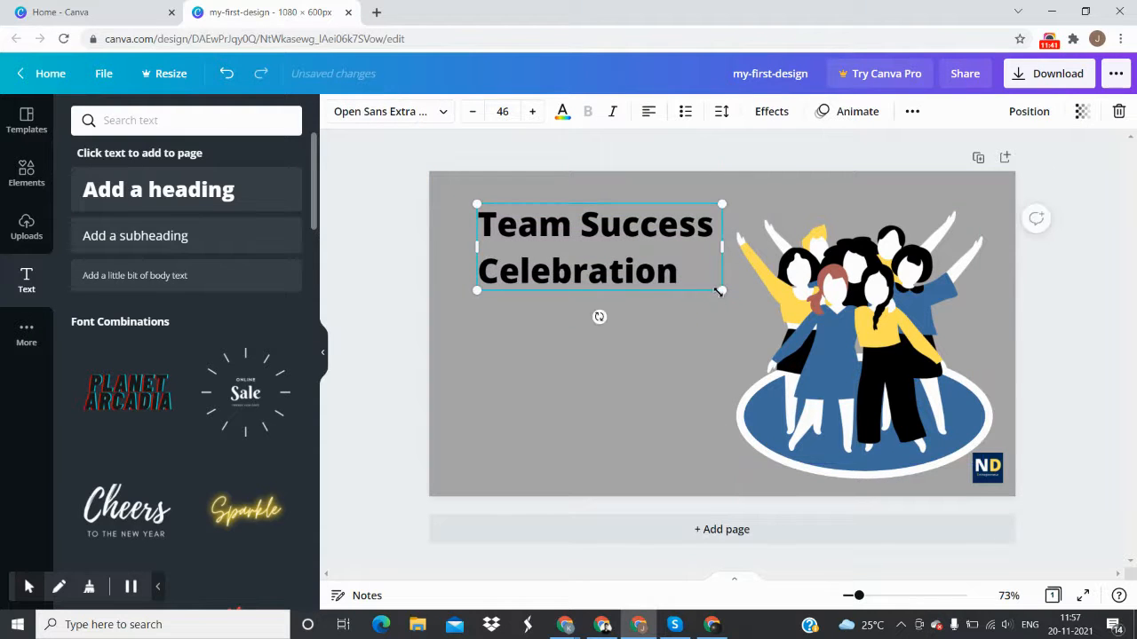